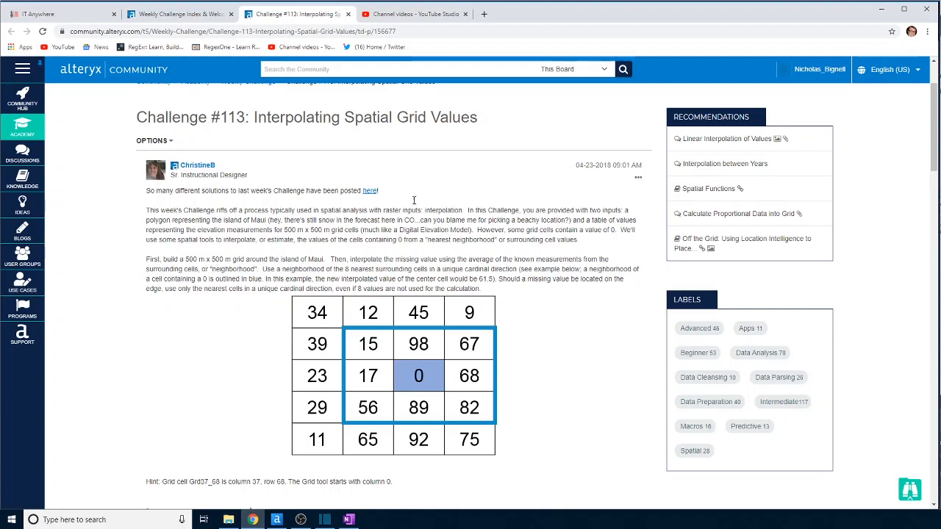
Read the challenge description about grid cells with a value of 0 and their nearest-neighborhood interpolation.
{"action": "left_click_drag", "start_coordinate": [397, 240], "coordinate": [474, 243]}
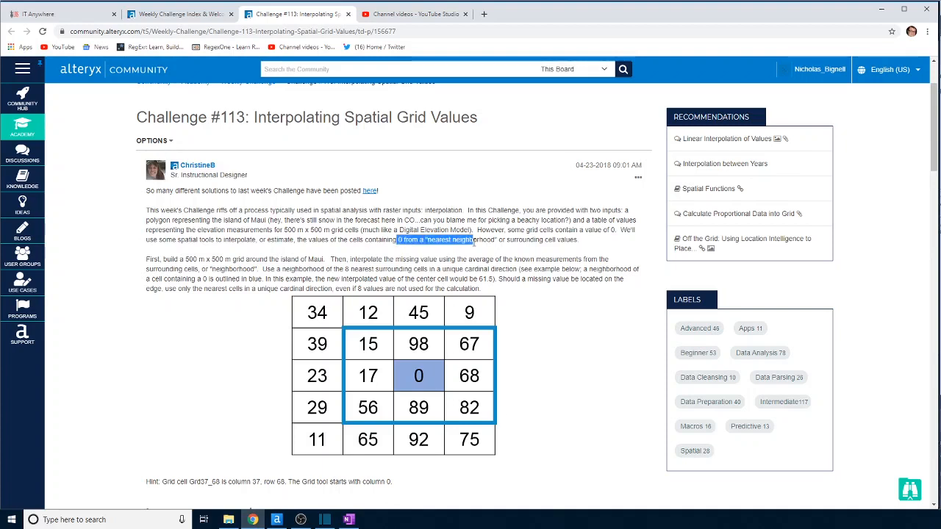
{"action": "left_click_drag", "start_coordinate": [541, 230], "coordinate": [616, 232]}
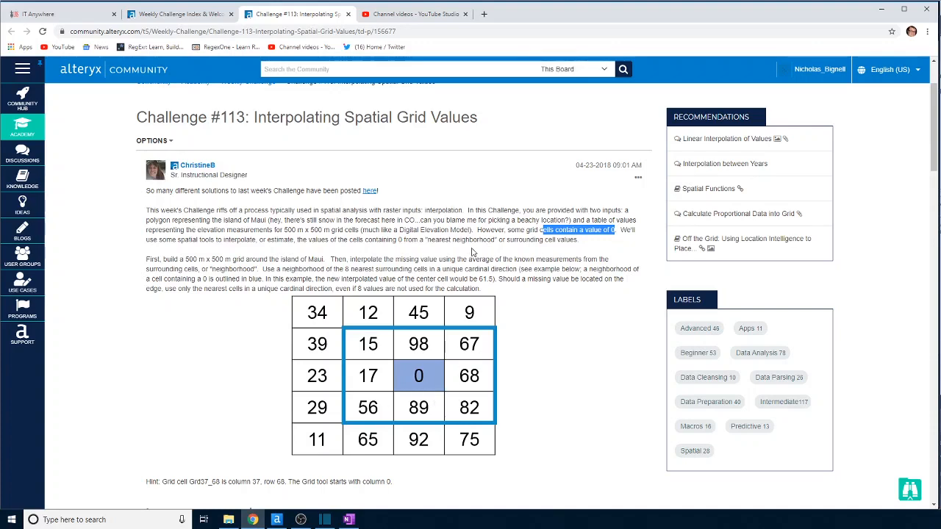
{"action": "scroll", "coordinate": [472, 252], "scroll_direction": "down", "scroll_amount": 1}
Switch to Alteryx Designer and examine the elevation table and the polygon data in the two Text Input tools under Inputs.
{"action": "left_click", "coordinate": [276, 519]}
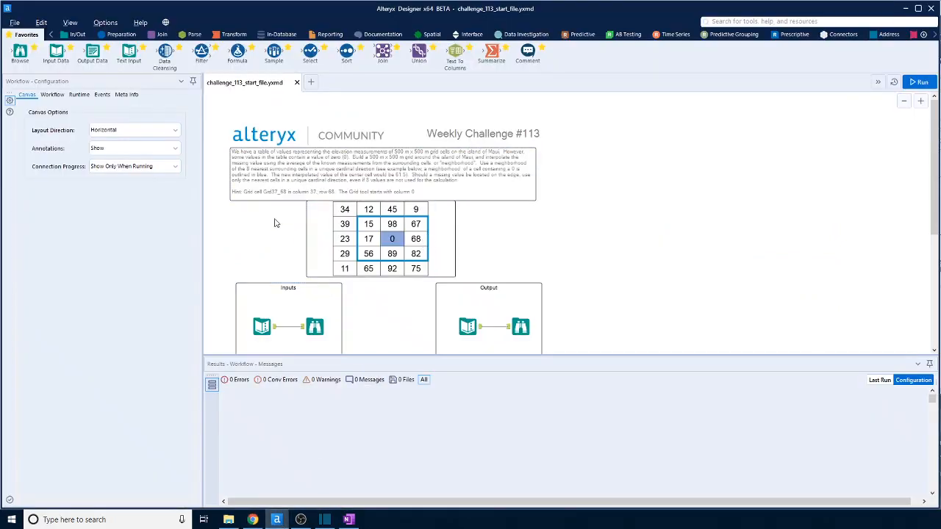
{"action": "scroll", "coordinate": [274, 224], "scroll_direction": "down", "scroll_amount": 3}
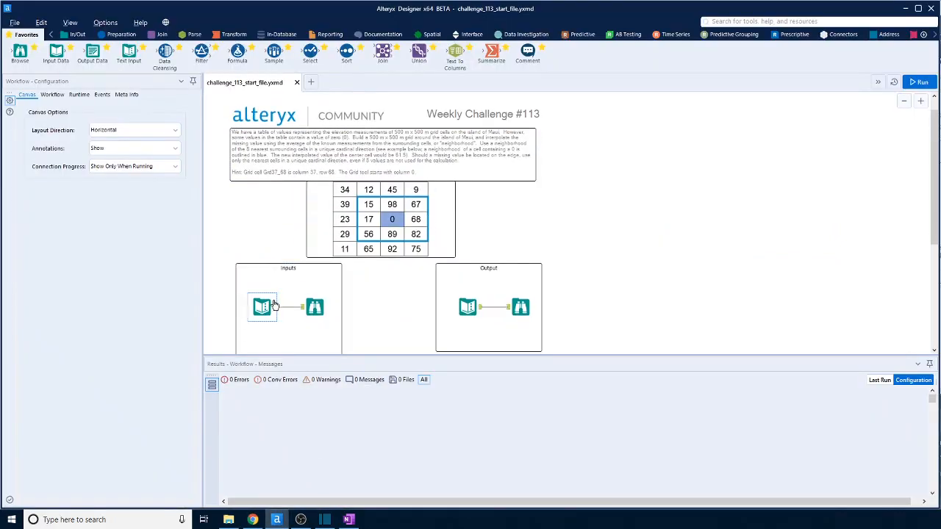
{"action": "left_click", "coordinate": [269, 248]}
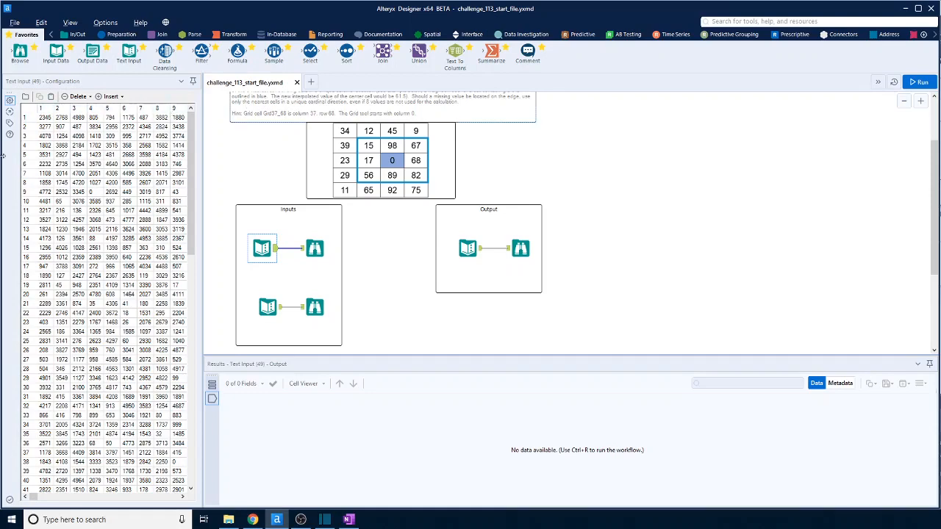
{"action": "scroll", "coordinate": [46, 441], "scroll_direction": "down", "scroll_amount": 10}
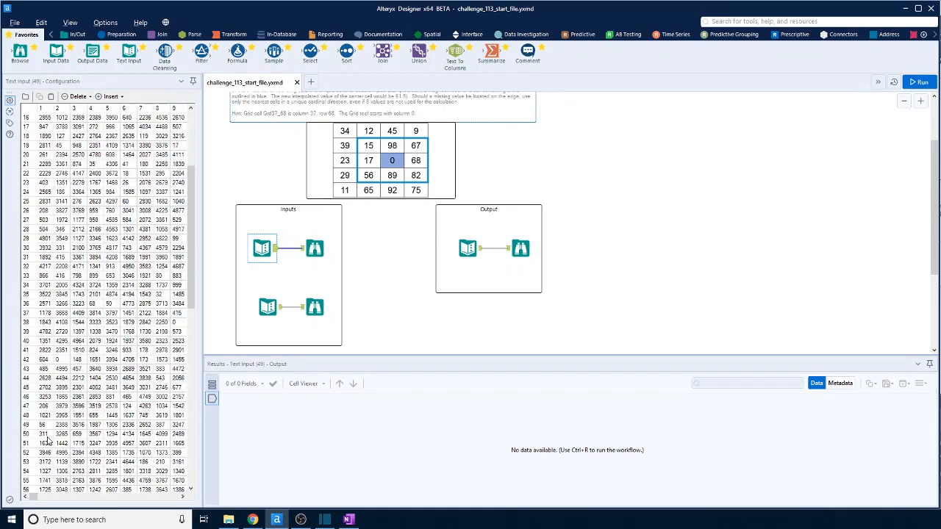
{"action": "scroll", "coordinate": [46, 439], "scroll_direction": "down", "scroll_amount": 4}
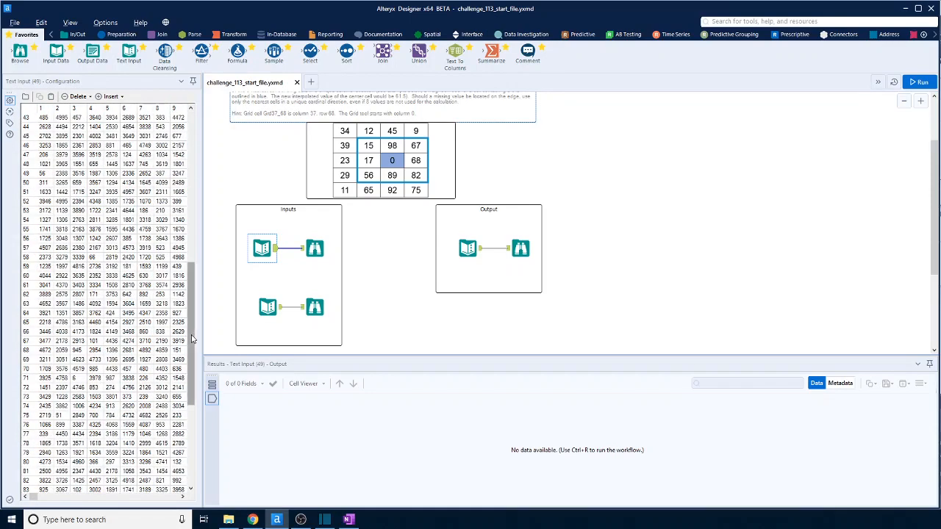
{"action": "scroll", "coordinate": [197, 438], "scroll_direction": "down", "scroll_amount": 7}
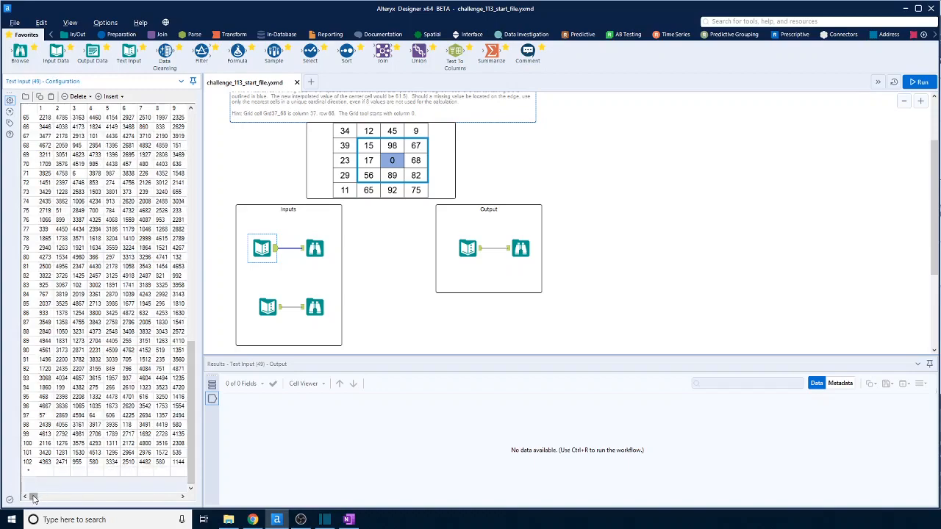
{"action": "left_click_drag", "start_coordinate": [209, 499], "coordinate": [200, 501]}
{"action": "left_click", "coordinate": [273, 309]}
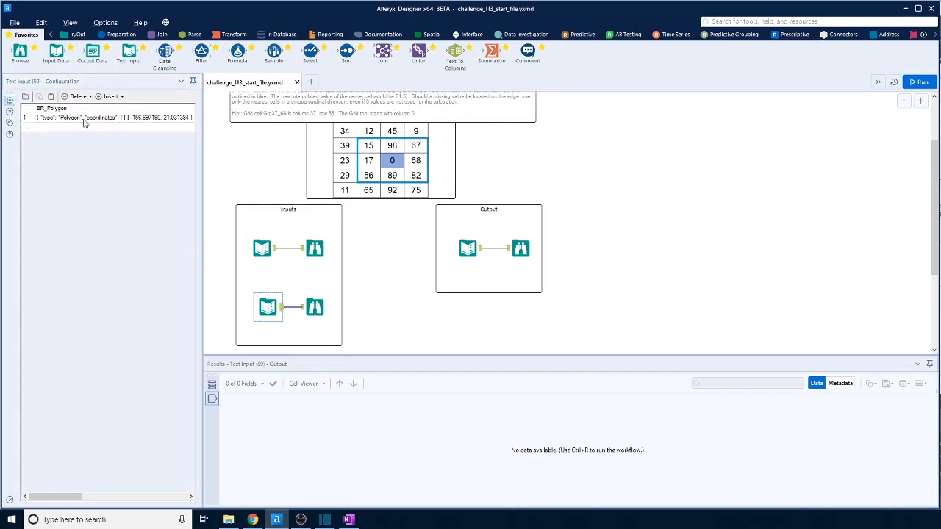
{"action": "mouse_move", "coordinate": [71, 497]}
{"action": "left_mouse_down"}
{"action": "mouse_move", "coordinate": [127, 503]}
{"action": "mouse_move", "coordinate": [55, 501]}
{"action": "left_mouse_up"}
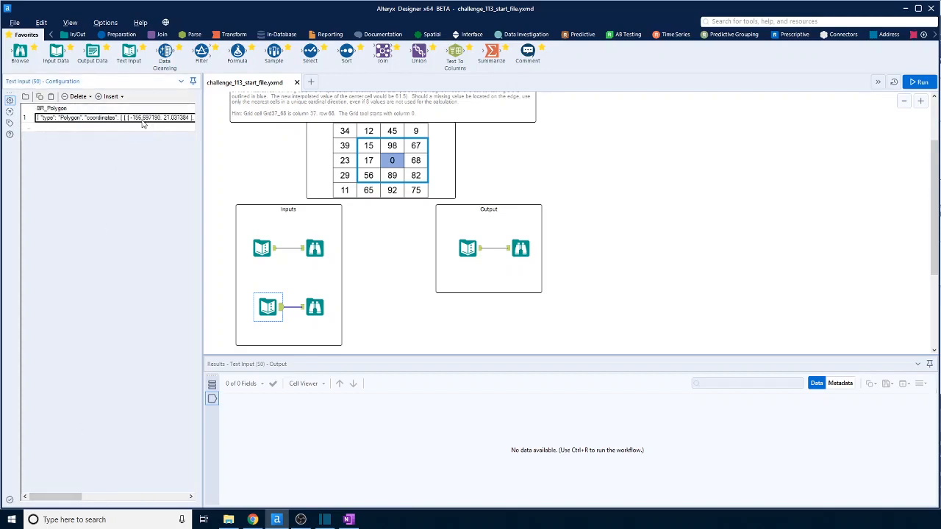
Examine the expected table in the Output container's Text Input and compare it with the challenge instructions.
{"action": "left_click", "coordinate": [474, 252]}
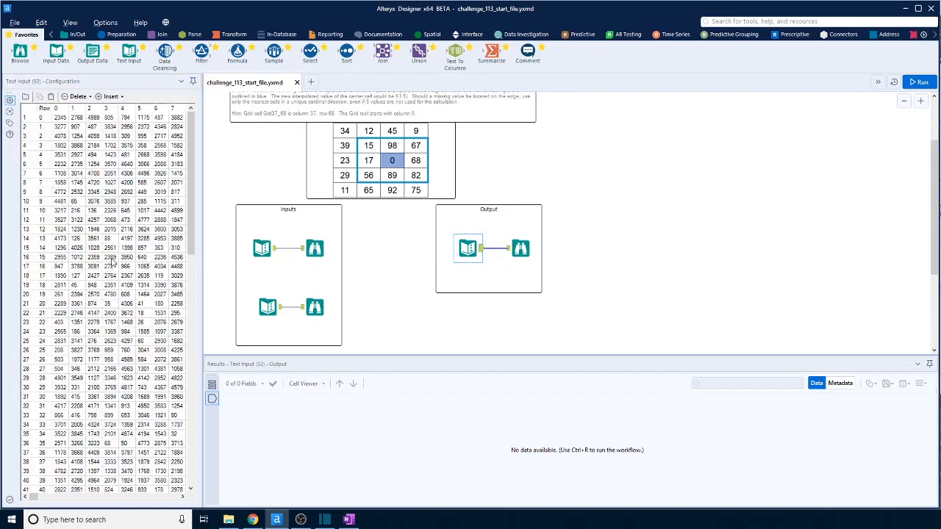
{"action": "mouse_move", "coordinate": [32, 500]}
{"action": "left_mouse_down"}
{"action": "mouse_move", "coordinate": [174, 500]}
{"action": "mouse_move", "coordinate": [181, 509]}
{"action": "mouse_move", "coordinate": [34, 501]}
{"action": "left_mouse_up"}
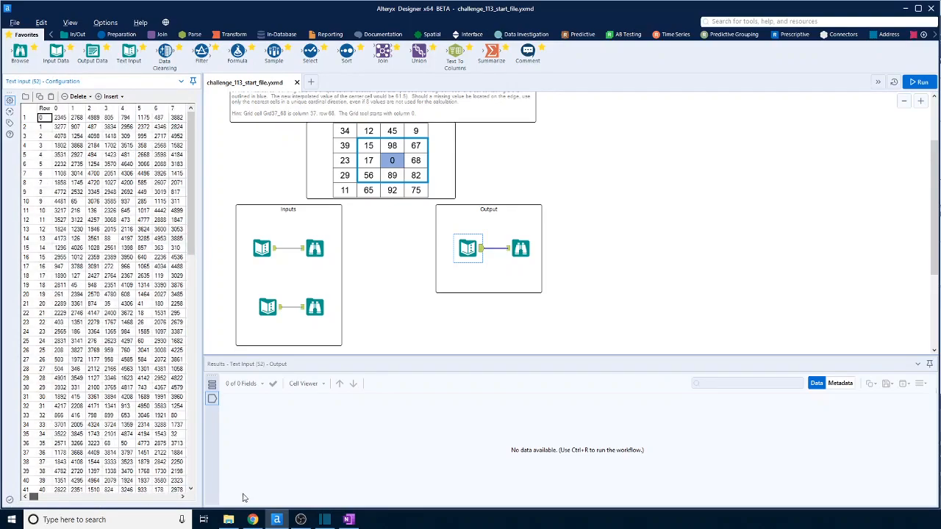
{"action": "left_click_drag", "start_coordinate": [243, 498], "coordinate": [4, 500]}
{"action": "scroll", "coordinate": [386, 164], "scroll_direction": "up", "scroll_amount": 1}
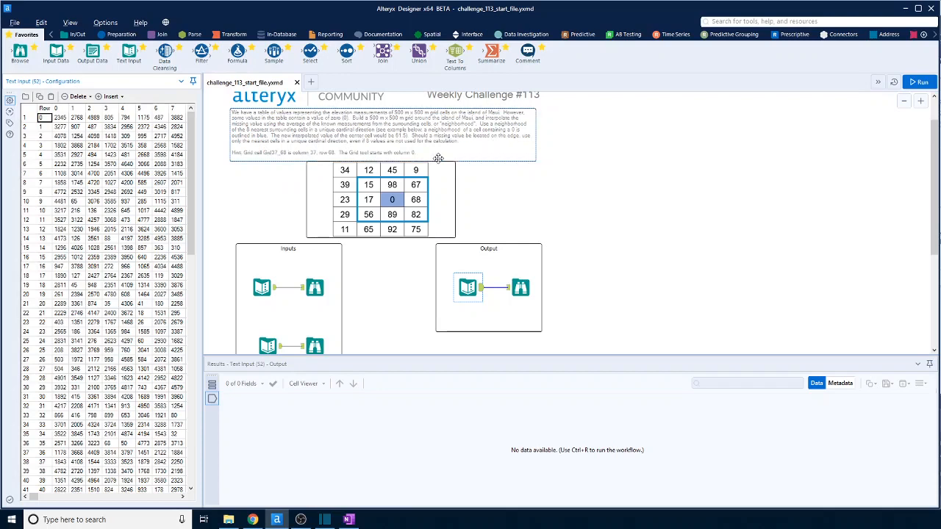
{"action": "scroll", "coordinate": [470, 151], "scroll_direction": "up", "scroll_amount": 1}
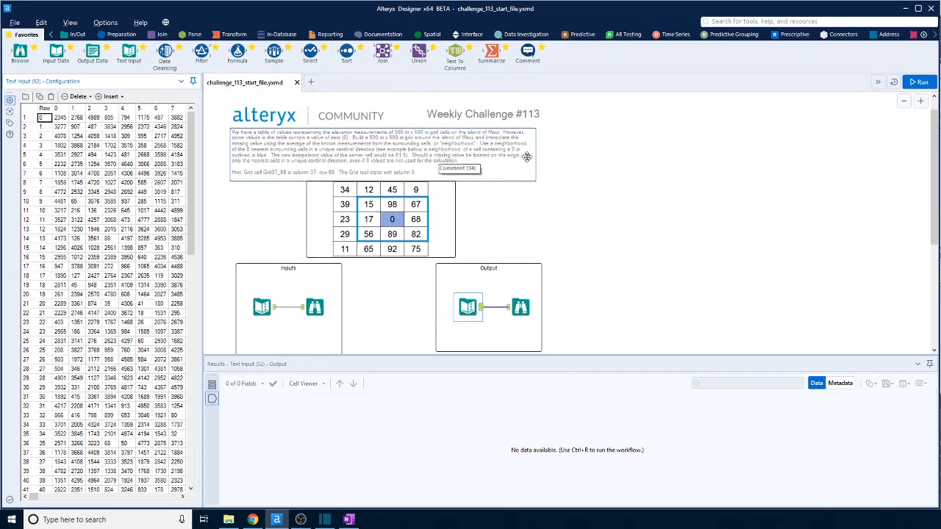
{"action": "scroll", "coordinate": [465, 158], "scroll_direction": "down", "scroll_amount": 1}
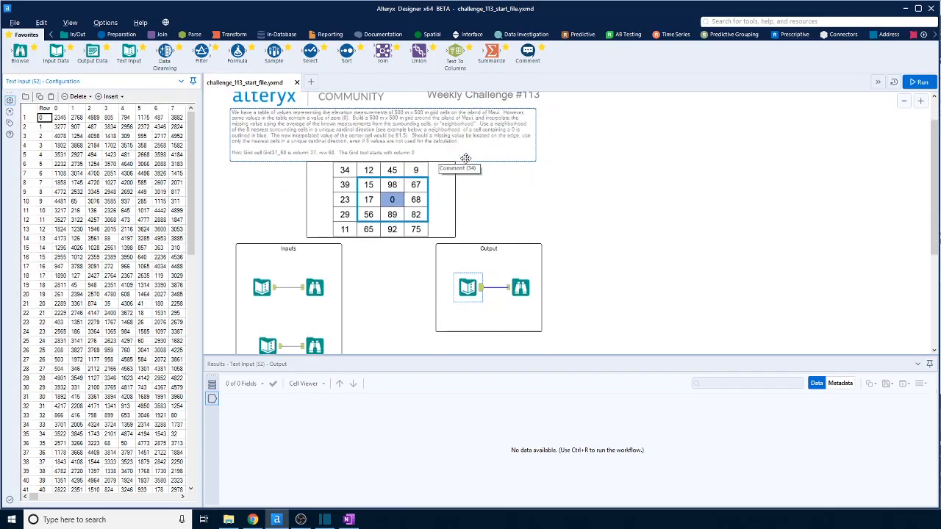
{"action": "scroll", "coordinate": [465, 158], "scroll_direction": "up", "scroll_amount": 1}
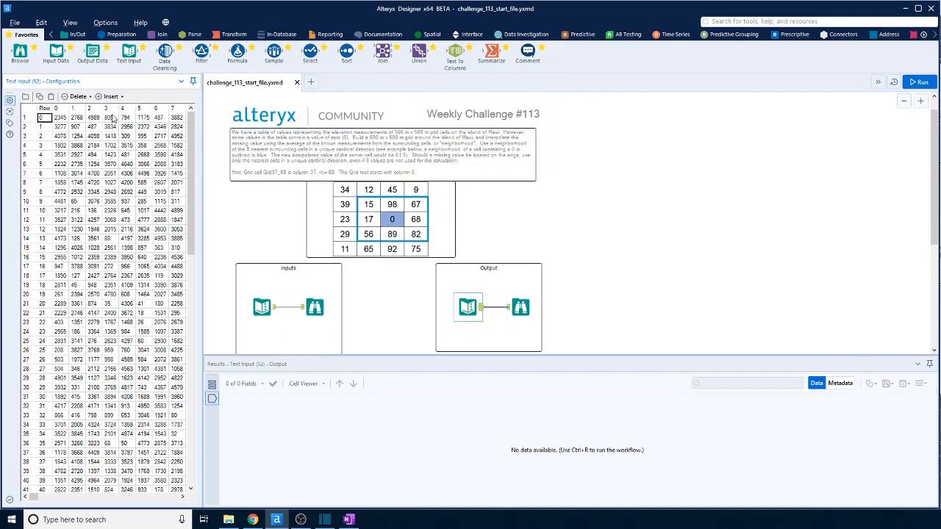
{"action": "scroll", "coordinate": [390, 323], "scroll_direction": "down", "scroll_amount": 2}
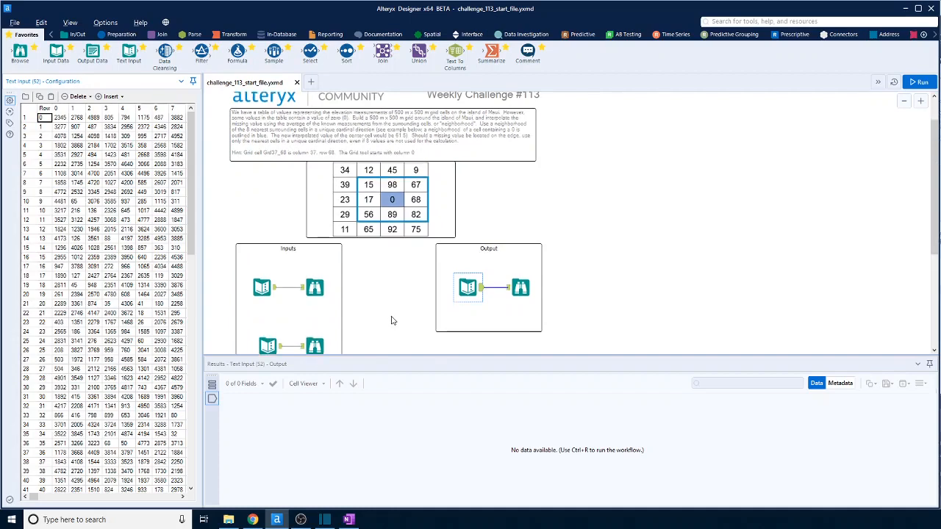
Add a Record ID tool below the Output container and connect the elevation table's Text Input to it.
{"action": "left_click", "coordinate": [272, 271]}
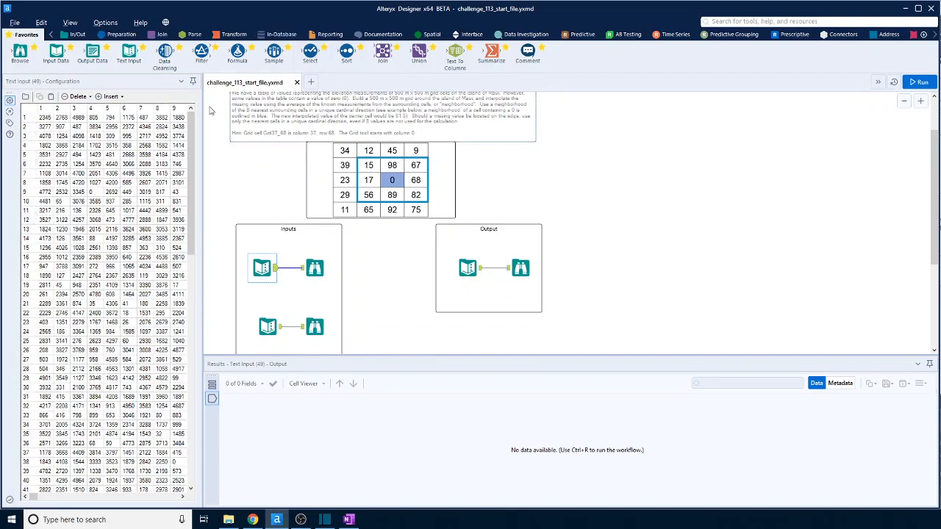
{"action": "left_click", "coordinate": [123, 35]}
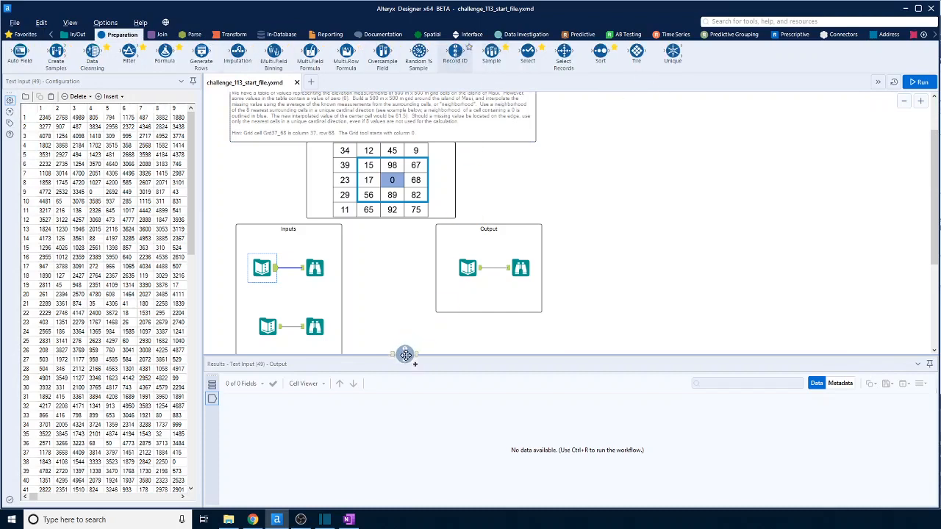
{"action": "left_click_drag", "start_coordinate": [405, 355], "coordinate": [438, 333]}
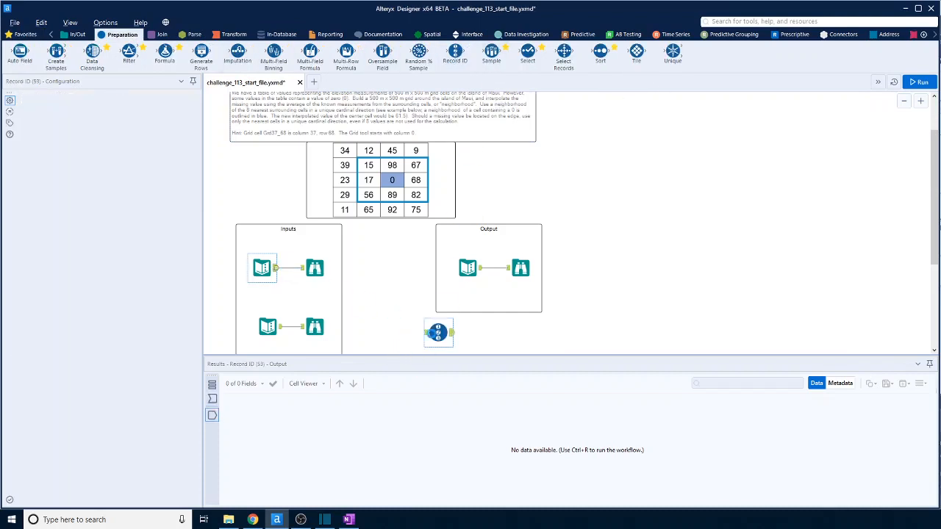
{"action": "left_click_drag", "start_coordinate": [276, 268], "coordinate": [441, 333]}
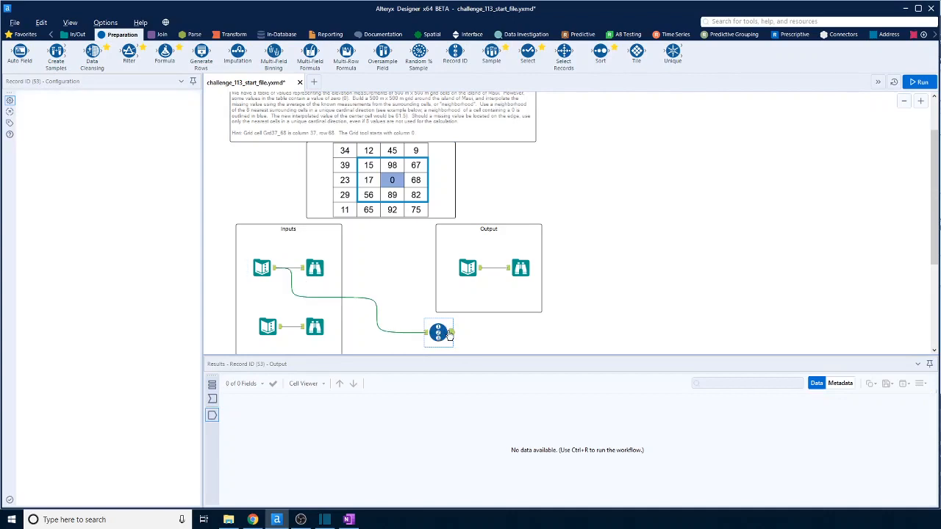
Name the Record ID column Row with a starting value of 0, run the workflow and view the tool's output.
{"action": "double_click", "coordinate": [71, 127]}
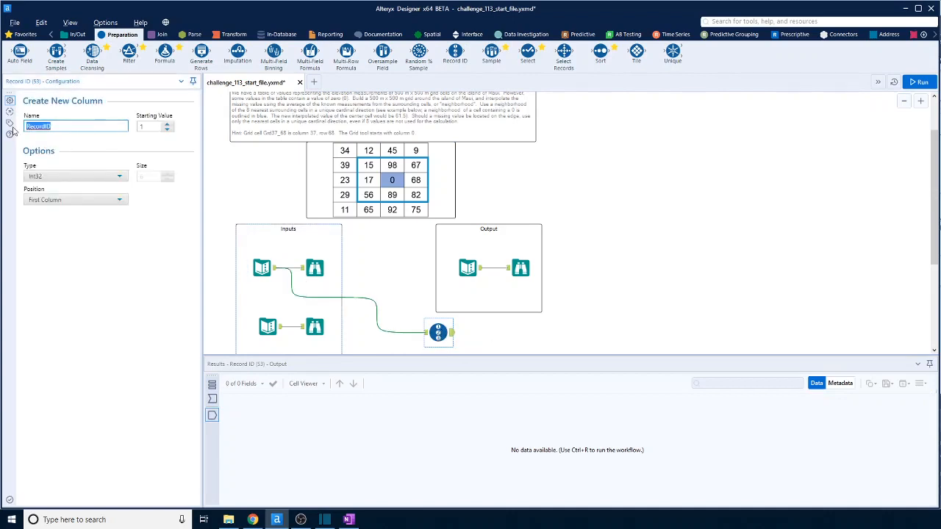
{"action": "type", "text": "Row"}
{"action": "left_click", "coordinate": [166, 130]}
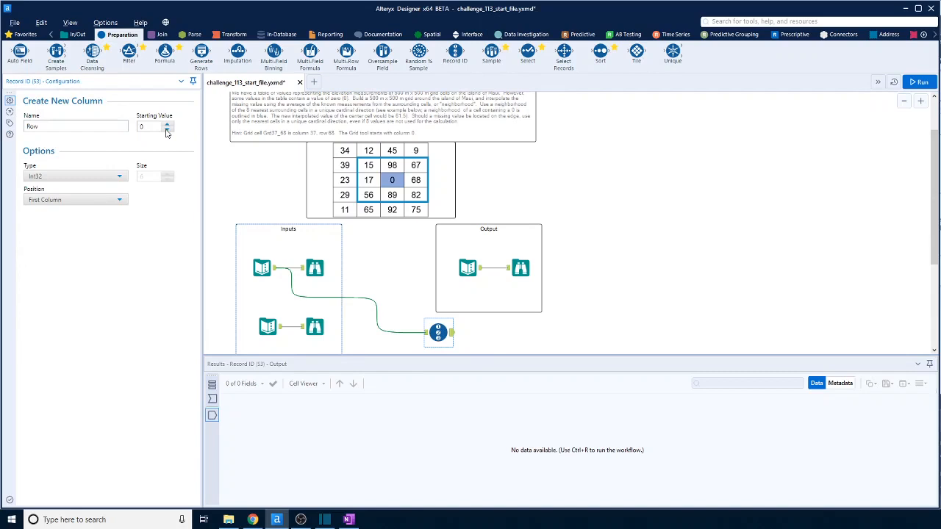
{"action": "left_click", "coordinate": [918, 82]}
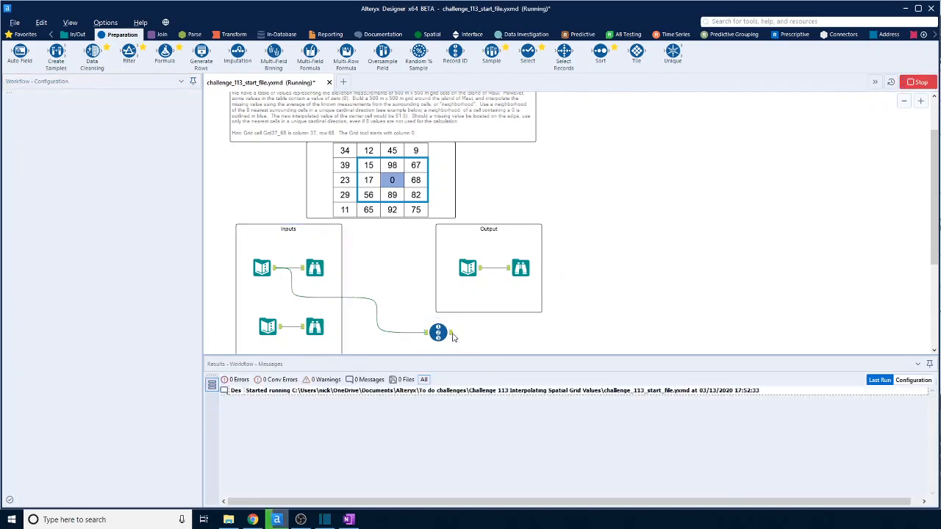
{"action": "left_click", "coordinate": [444, 334]}
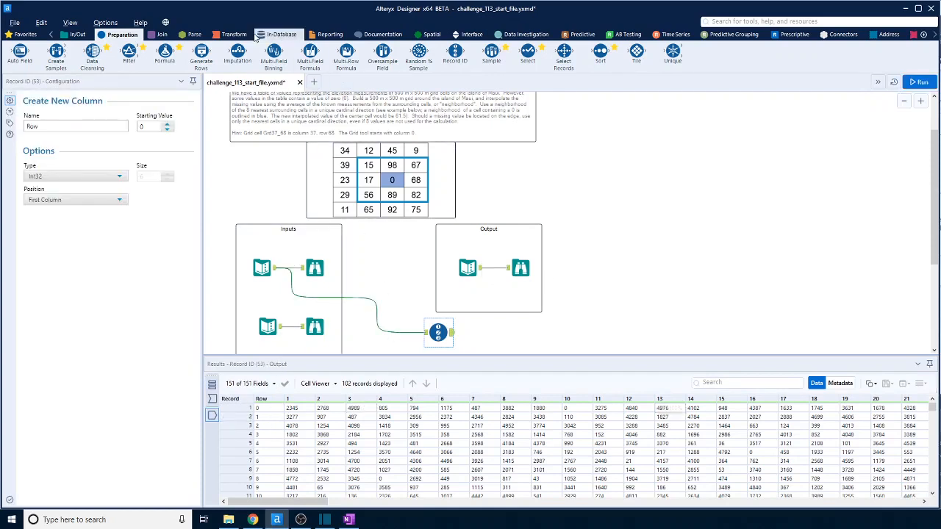
Add a Generate Rows tool to the canvas and place it below the Record ID tool.
{"action": "left_click_drag", "start_coordinate": [200, 51], "coordinate": [572, 275]}
{"action": "scroll", "coordinate": [571, 275], "scroll_direction": "down", "scroll_amount": 2}
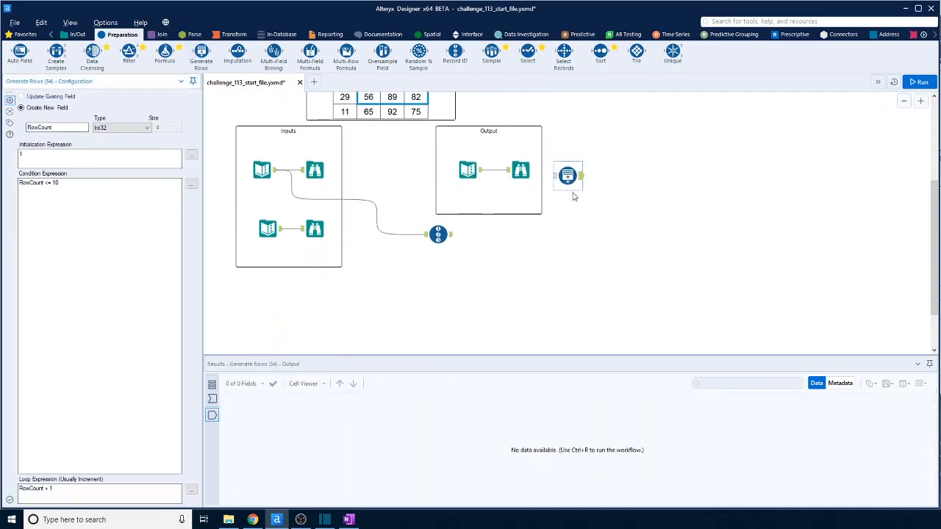
{"action": "left_click_drag", "start_coordinate": [569, 179], "coordinate": [432, 288]}
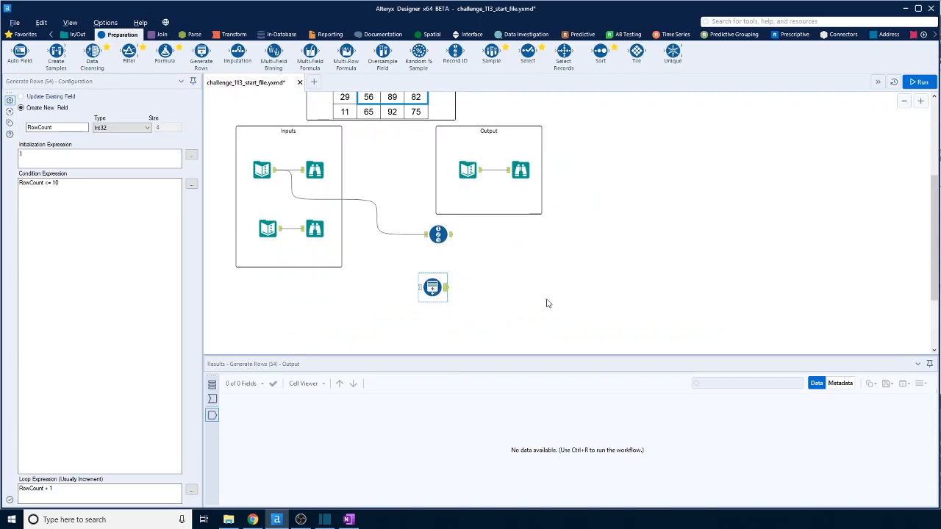
Name the Generate Rows tool's new field Column and set its initialization expression to -1.
{"action": "double_click", "coordinate": [28, 127]}
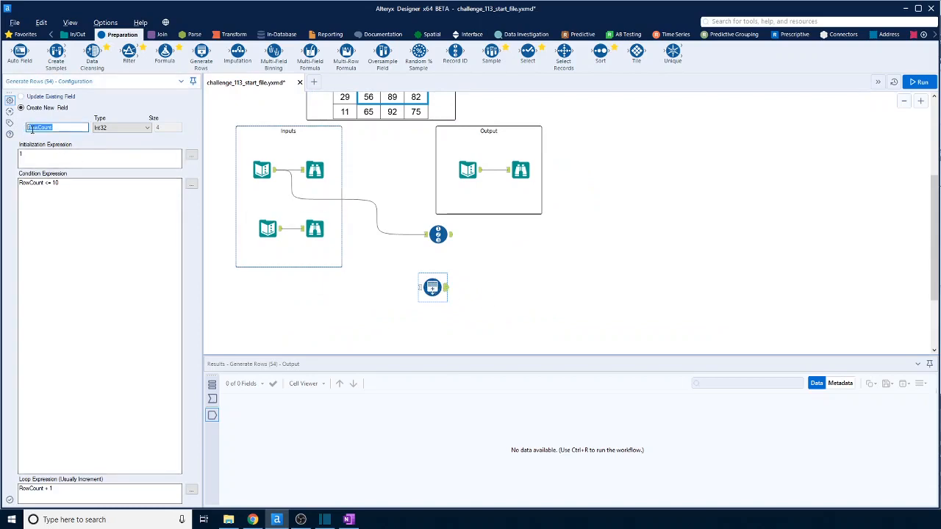
{"action": "type", "text": "C"}
{"action": "left_click_drag", "start_coordinate": [36, 157], "coordinate": [16, 156]}
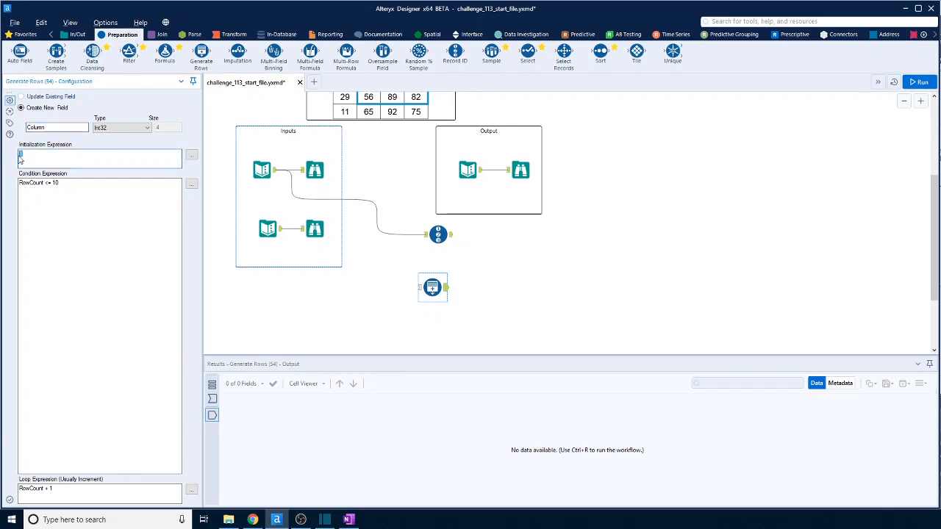
{"action": "key", "text": "BackSpace"}
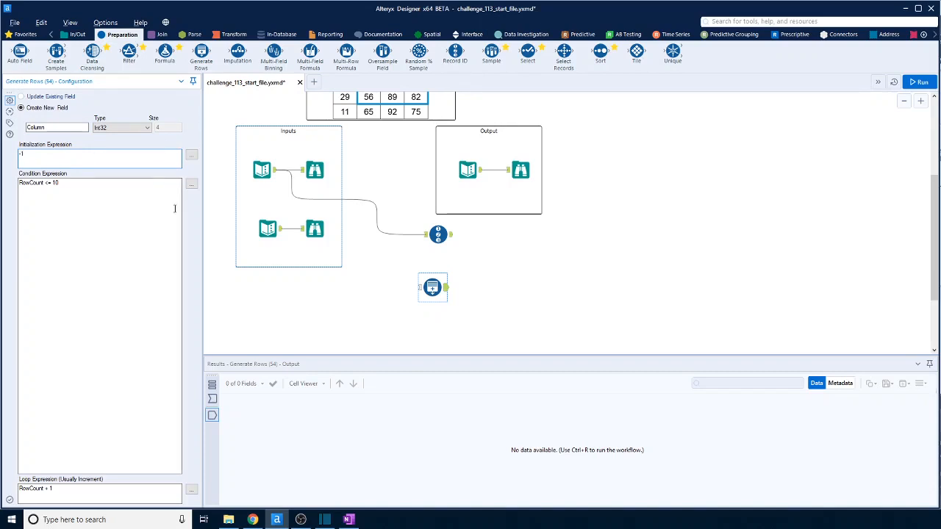
Change the Generate Rows condition expression to [Column] <= 149.
{"action": "left_click_drag", "start_coordinate": [44, 183], "coordinate": [15, 185]}
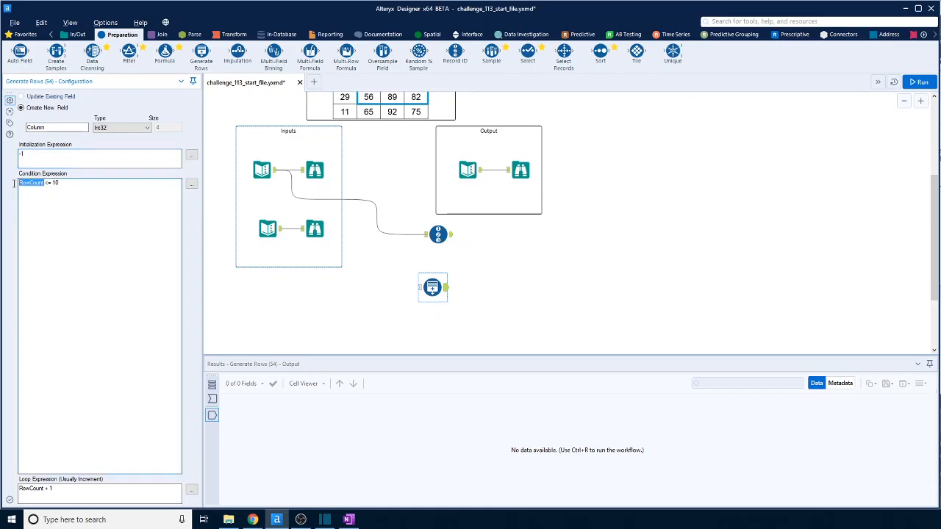
{"action": "left_click", "coordinate": [191, 185]}
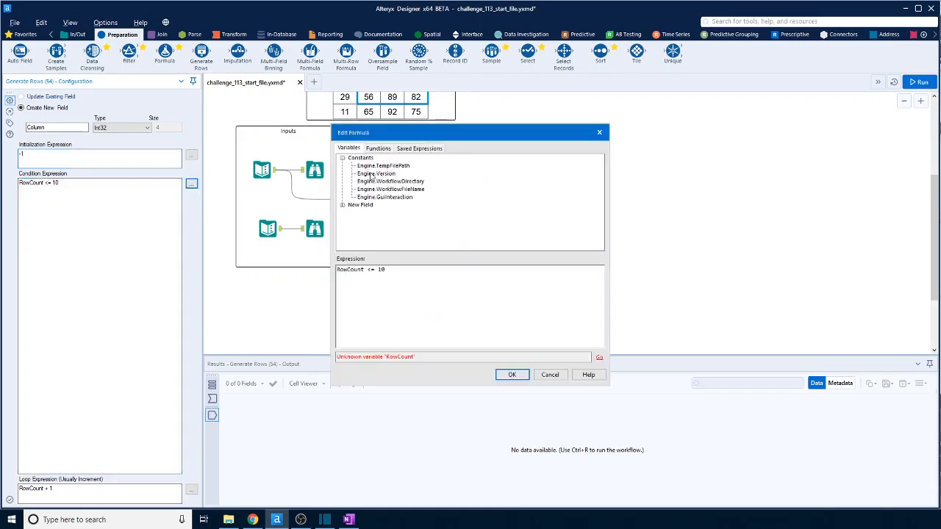
{"action": "double_click", "coordinate": [363, 270]}
{"action": "left_click", "coordinate": [342, 205]}
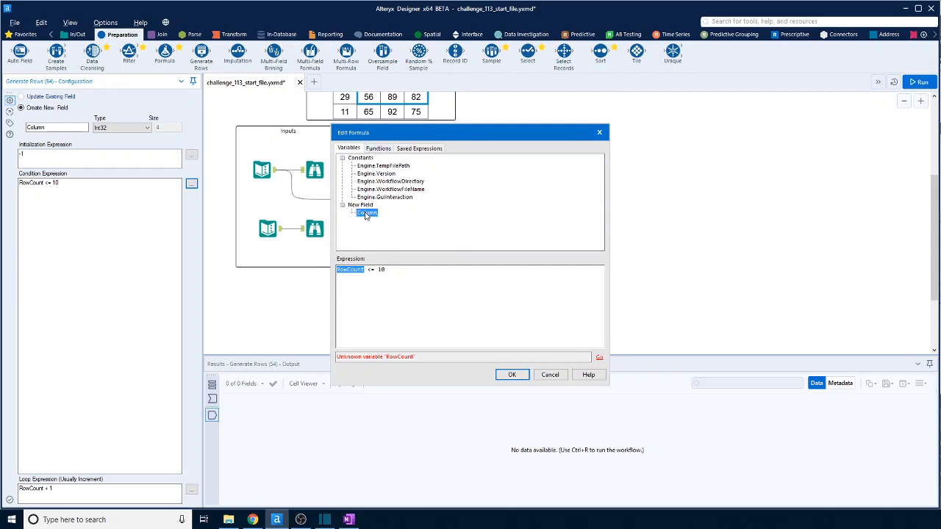
{"action": "double_click", "coordinate": [366, 212]}
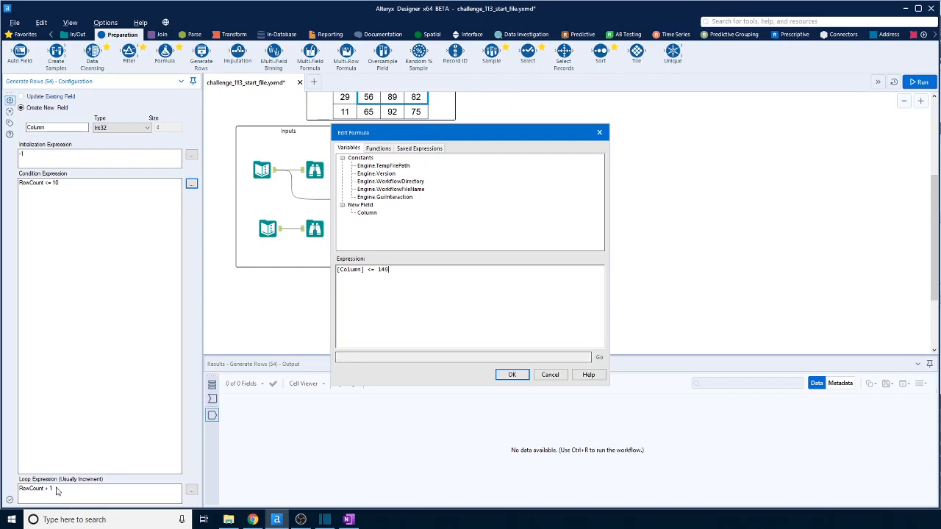
{"action": "left_click", "coordinate": [512, 375]}
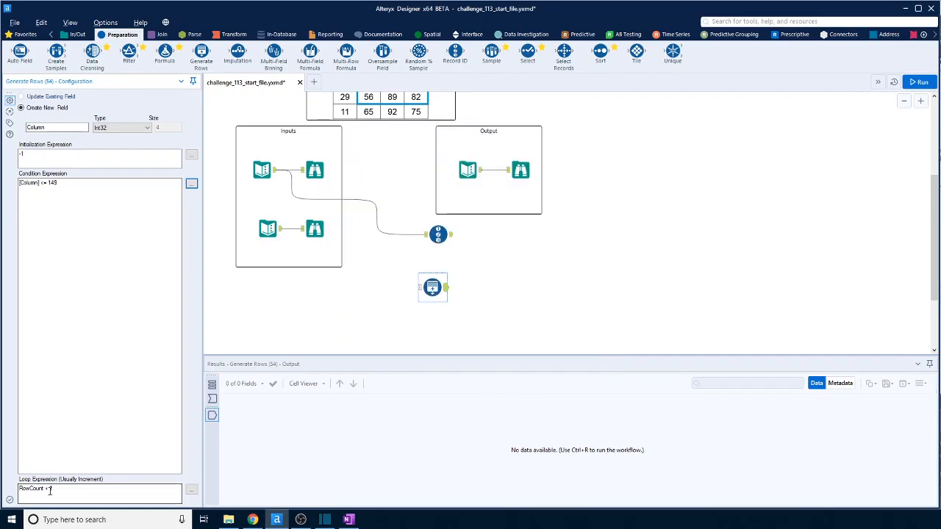
Change the Generate Rows loop expression to [Column] + 1.
{"action": "left_click", "coordinate": [191, 488]}
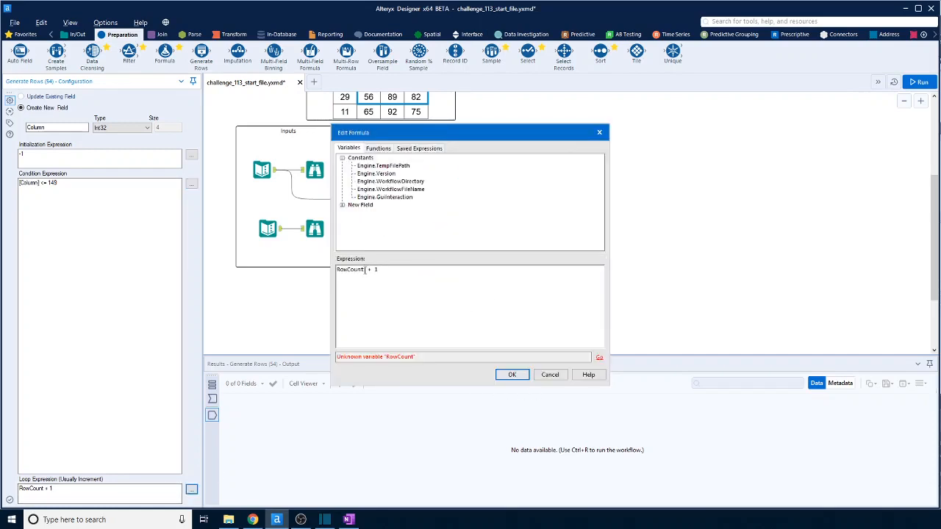
{"action": "double_click", "coordinate": [366, 269]}
{"action": "left_click", "coordinate": [342, 205]}
{"action": "double_click", "coordinate": [373, 216]}
{"action": "left_click", "coordinate": [512, 374]}
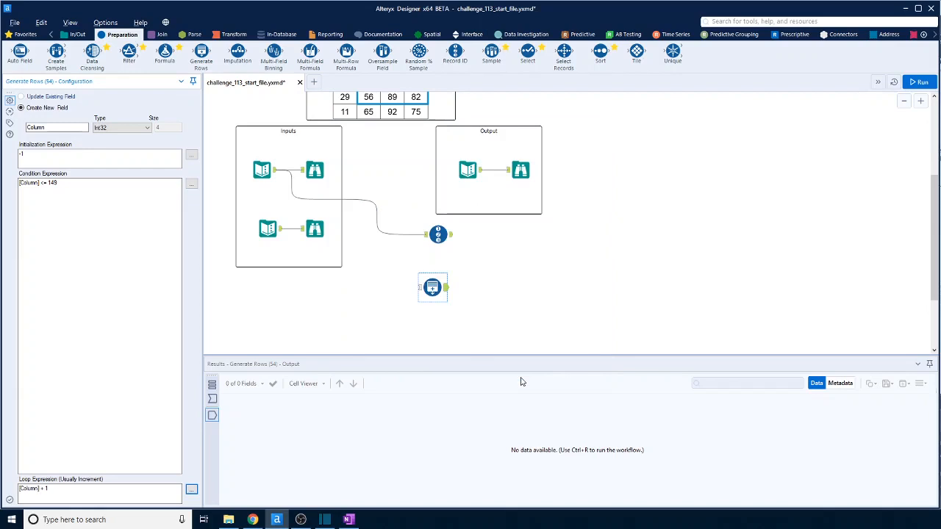
Run the workflow and look through the rows produced by the Generate Rows tool.
{"action": "left_click", "coordinate": [918, 82]}
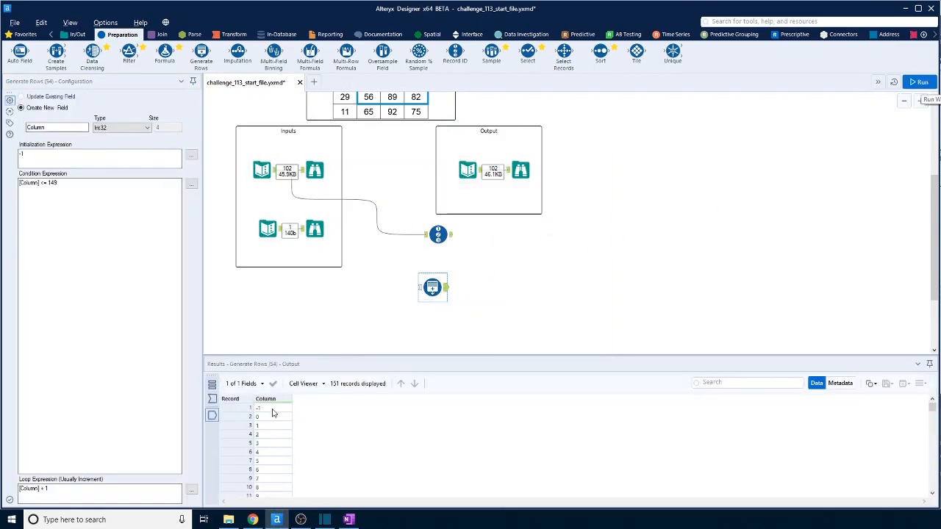
{"action": "scroll", "coordinate": [272, 414], "scroll_direction": "down", "scroll_amount": 12}
{"action": "scroll", "coordinate": [272, 413], "scroll_direction": "up", "scroll_amount": 12}
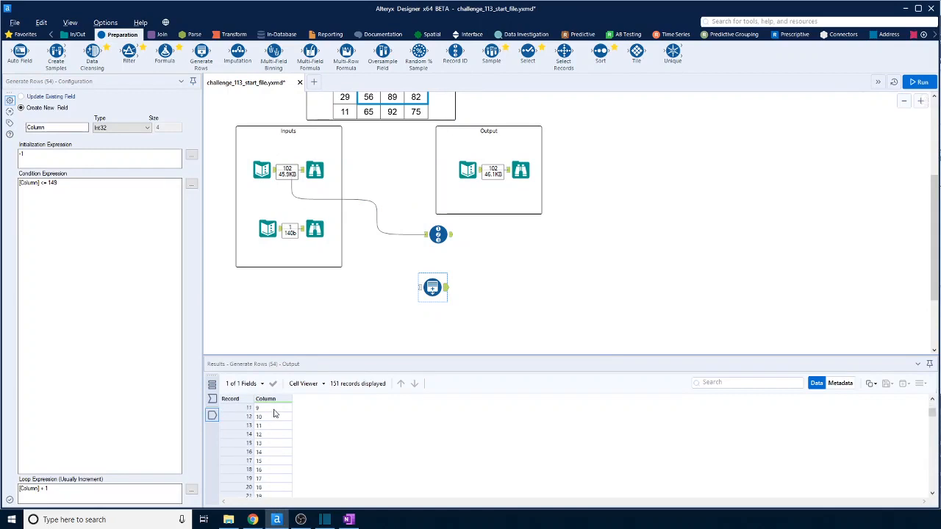
Add a Cross Tab tool to the canvas, connected to the output of the Generate Rows tool.
{"action": "left_click", "coordinate": [235, 35]}
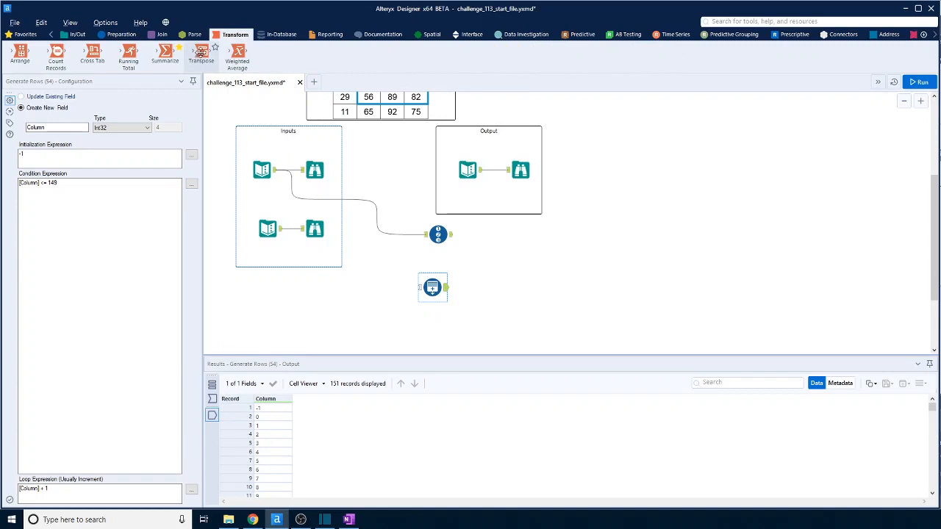
{"action": "left_click_drag", "start_coordinate": [93, 53], "coordinate": [510, 292]}
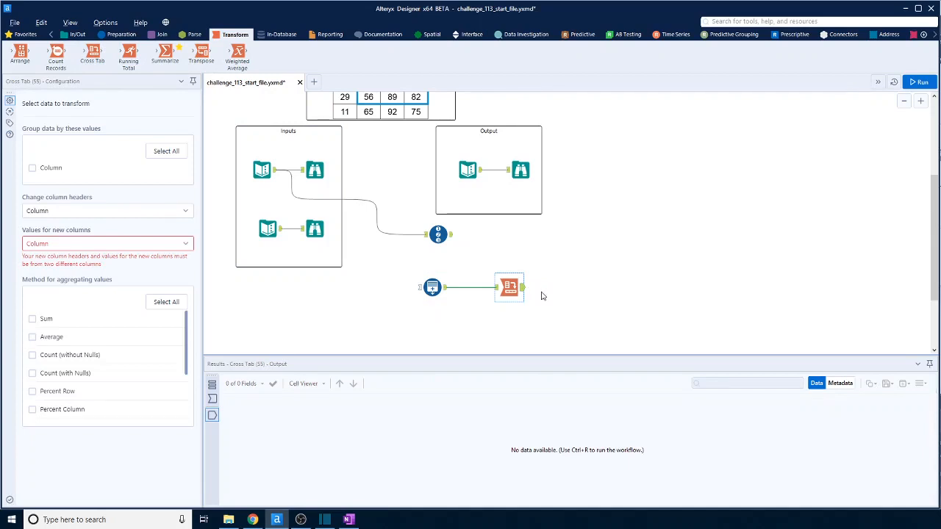
{"action": "left_click", "coordinate": [106, 249]}
{"action": "left_click", "coordinate": [53, 259]}
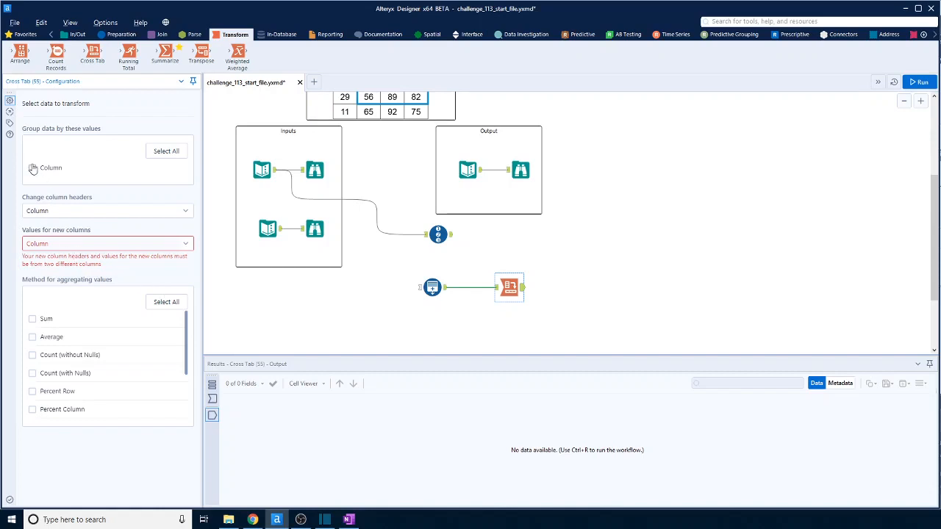
Insert a Formula tool between the Generate Rows and Cross Tab tools, with a new Dummy column equal to [Column].
{"action": "left_click", "coordinate": [120, 35]}
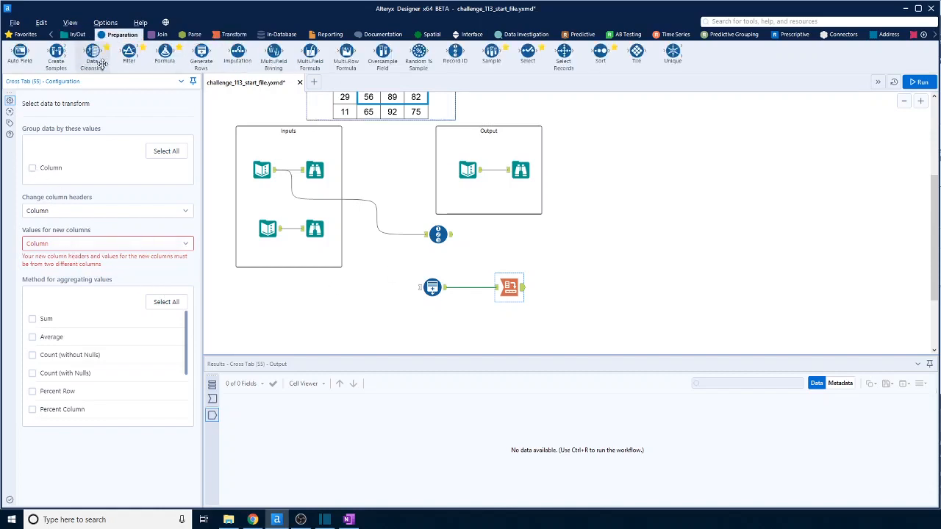
{"action": "left_click_drag", "start_coordinate": [163, 55], "coordinate": [475, 288]}
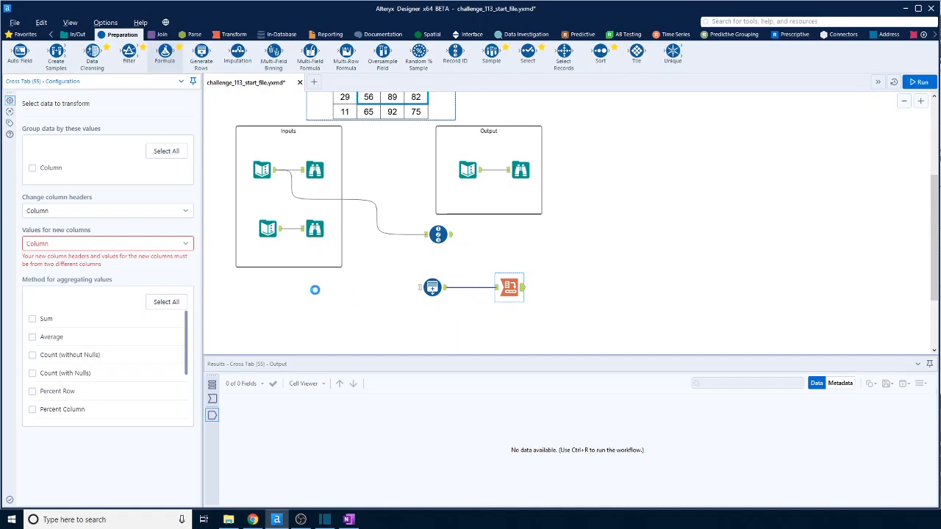
{"action": "left_click", "coordinate": [85, 108]}
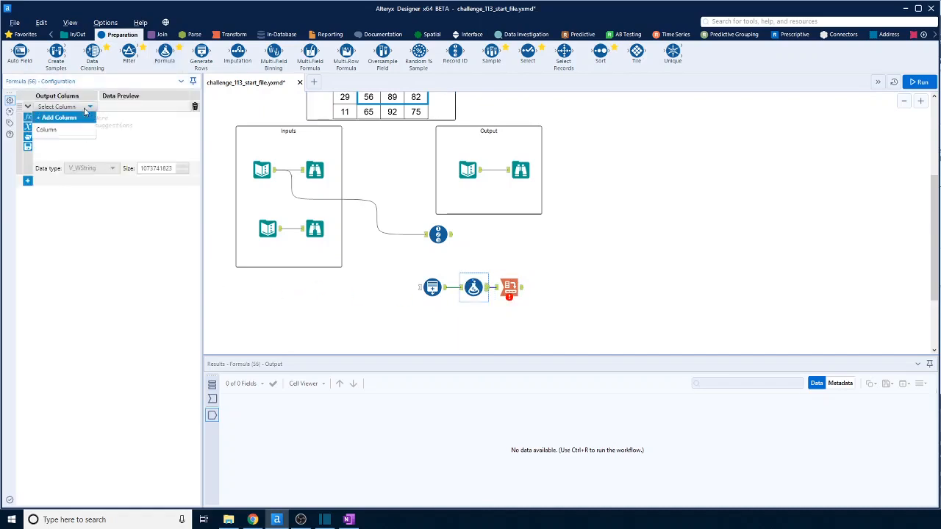
{"action": "left_click", "coordinate": [77, 118]}
{"action": "type", "text": "Dummy"}
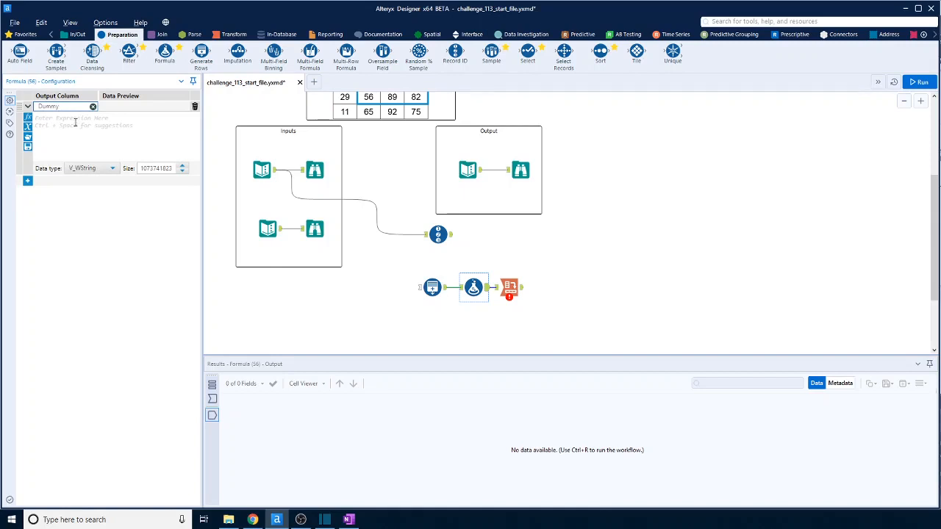
{"action": "left_click", "coordinate": [75, 123]}
{"action": "type", "text": "["}
{"action": "left_click", "coordinate": [73, 127]}
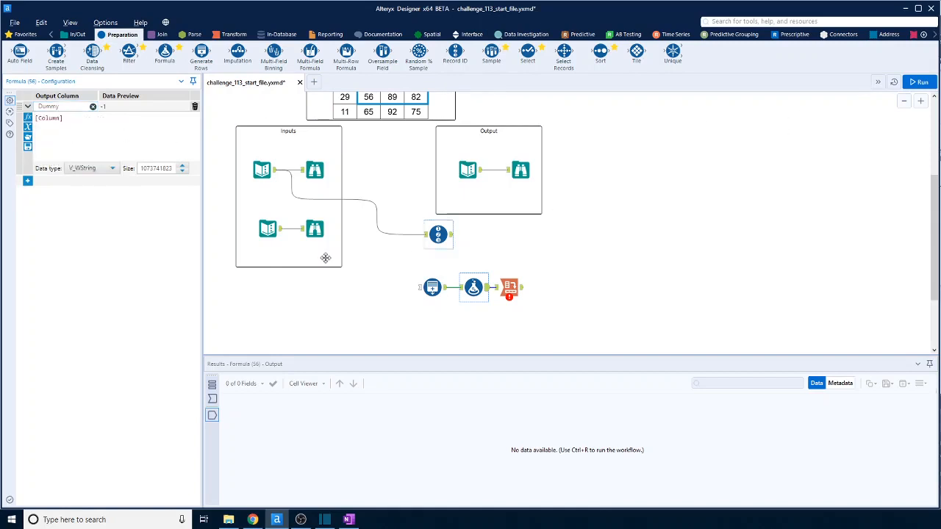
Set the Dummy column's data type to Int32 and run the workflow.
{"action": "left_click", "coordinate": [103, 168]}
{"action": "left_click_drag", "start_coordinate": [116, 200], "coordinate": [116, 208]}
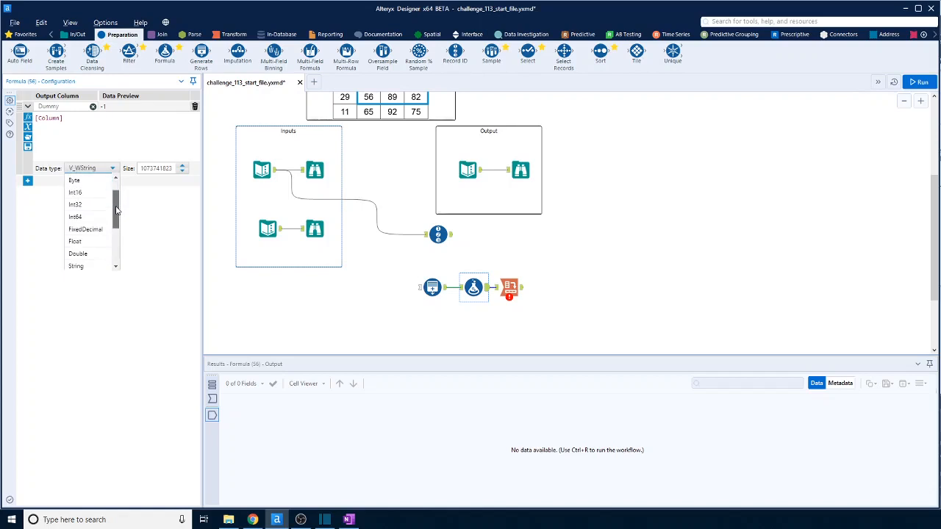
{"action": "left_click", "coordinate": [77, 205]}
{"action": "left_click", "coordinate": [919, 81]}
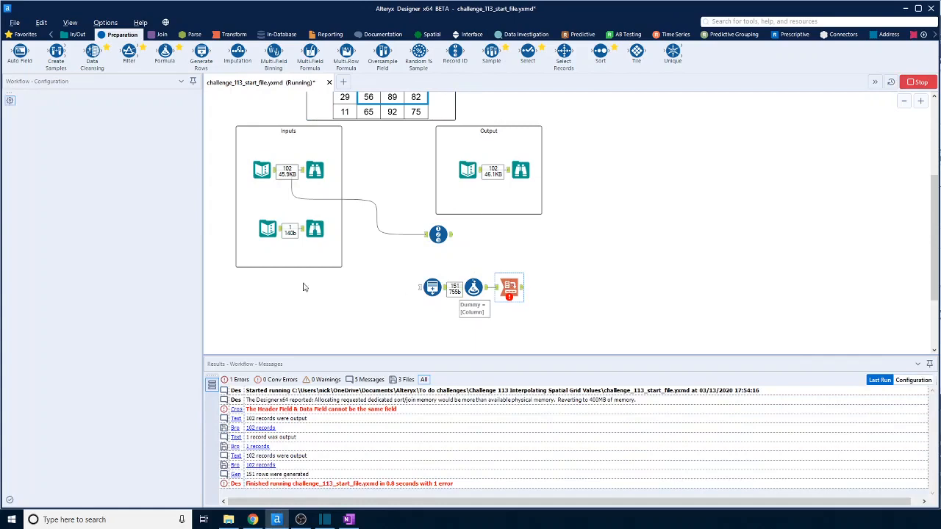
Configure the Cross Tab to use Dummy for the new column values with the Sum method, and run it to view the output.
{"action": "left_click", "coordinate": [508, 286]}
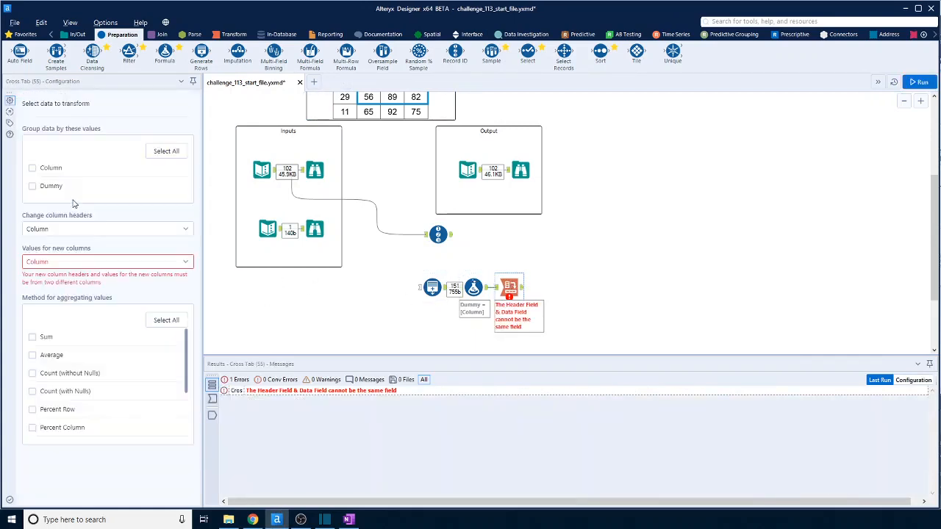
{"action": "left_click", "coordinate": [79, 262]}
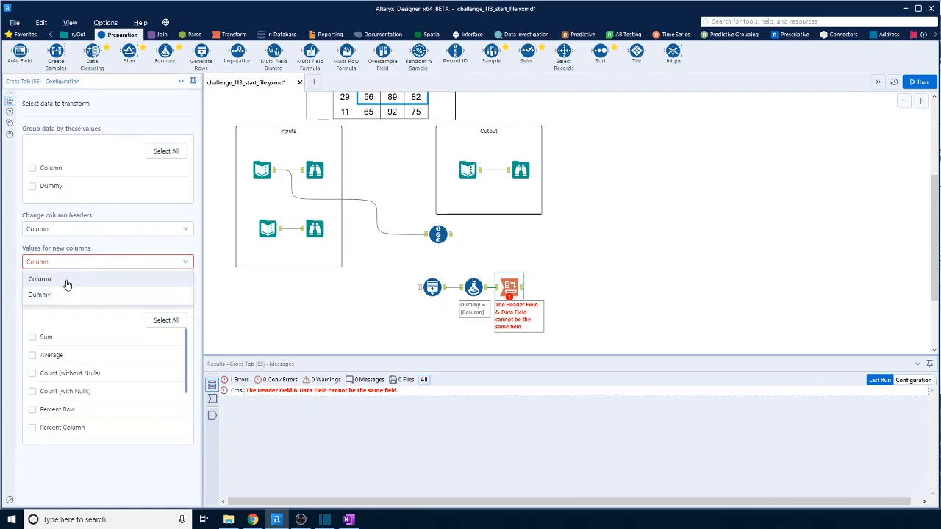
{"action": "left_click", "coordinate": [40, 295]}
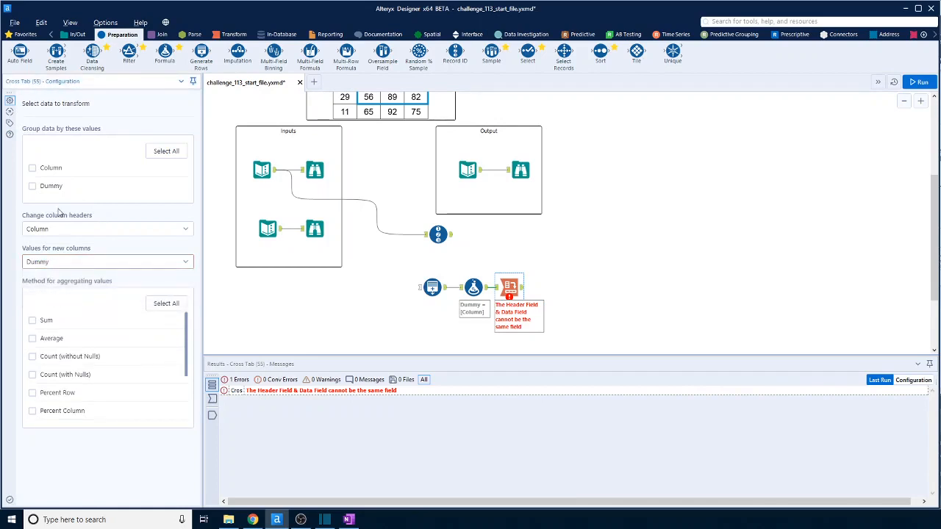
{"action": "left_click", "coordinate": [41, 320]}
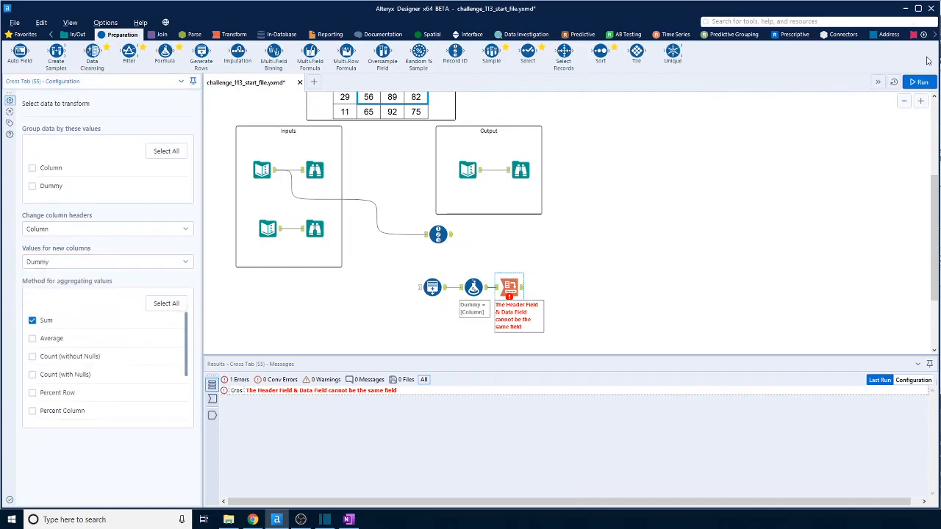
{"action": "left_click", "coordinate": [919, 82]}
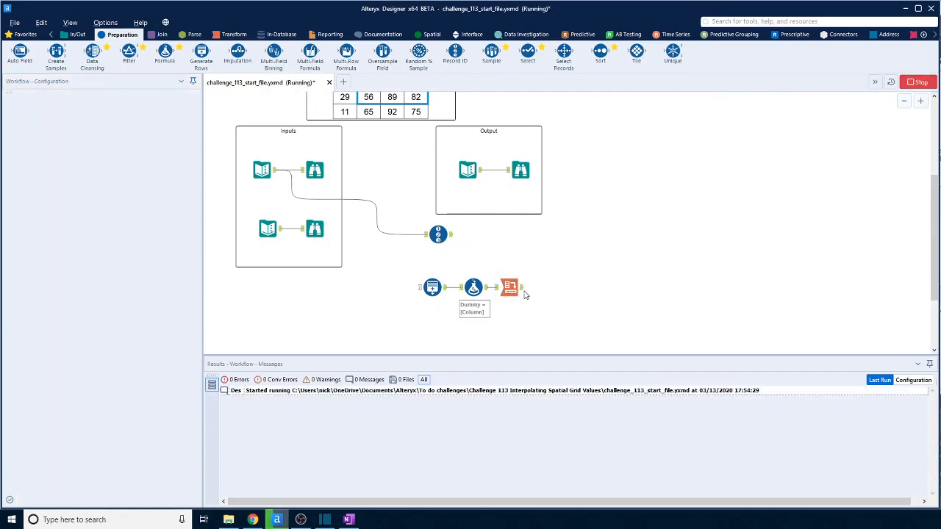
{"action": "left_click", "coordinate": [513, 290]}
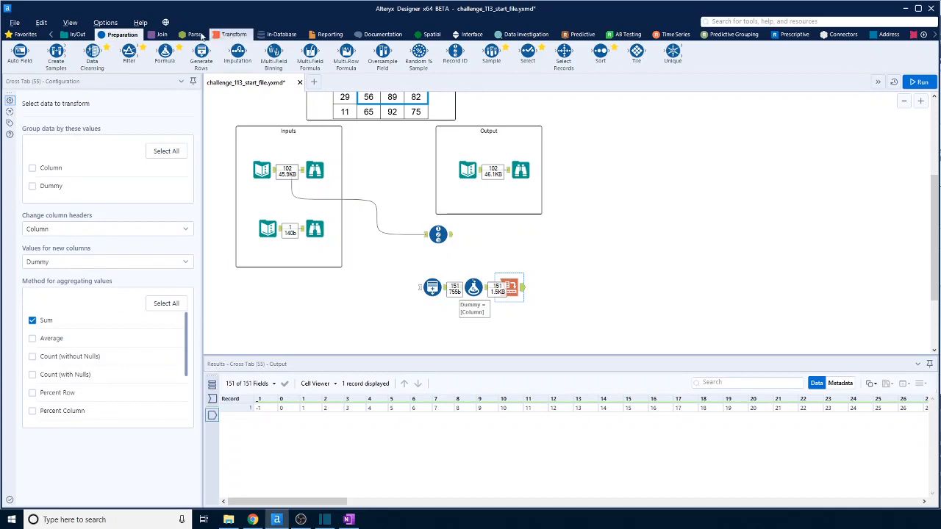
Add a Union tool and connect the outputs of the Record ID and Cross Tab tools to it.
{"action": "left_click", "coordinate": [163, 34]}
{"action": "left_click_drag", "start_coordinate": [238, 53], "coordinate": [590, 263]}
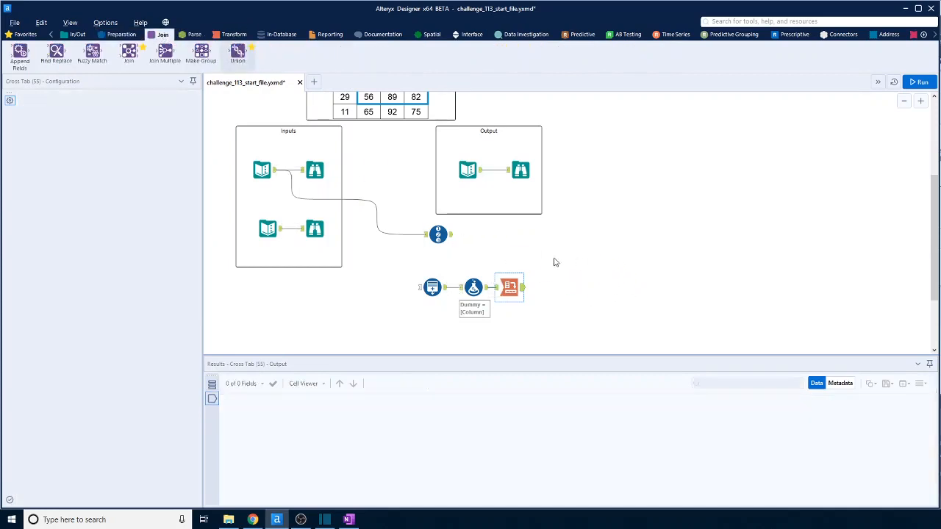
{"action": "left_click_drag", "start_coordinate": [451, 234], "coordinate": [583, 263]}
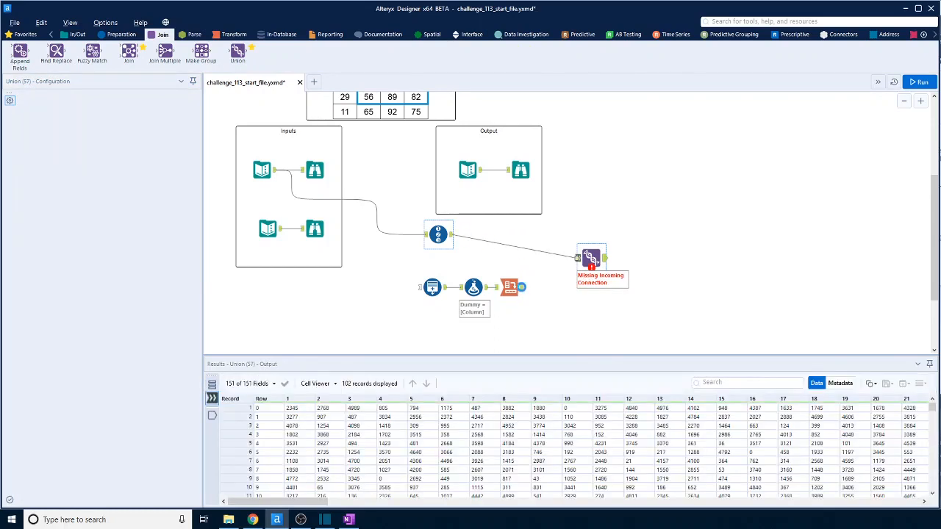
{"action": "left_click_drag", "start_coordinate": [522, 286], "coordinate": [577, 265]}
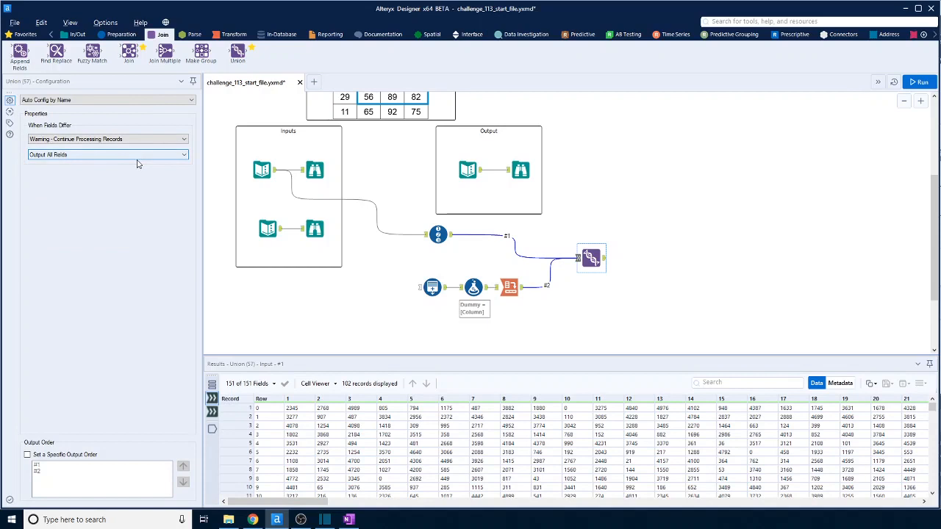
Configure the Union as Auto Config by Position with input #2 output before #1, and run it to view the output.
{"action": "left_click", "coordinate": [35, 100]}
{"action": "left_click", "coordinate": [65, 117]}
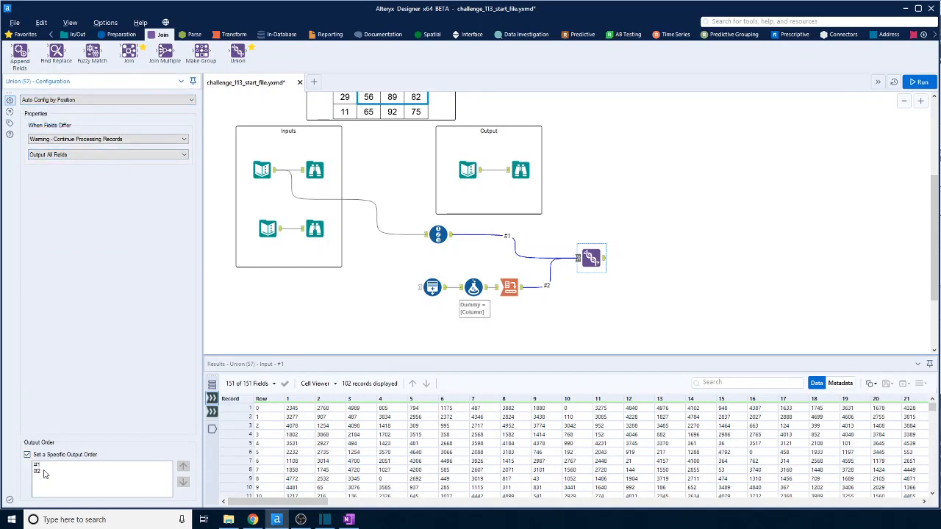
{"action": "left_click", "coordinate": [43, 472]}
{"action": "left_click", "coordinate": [183, 467]}
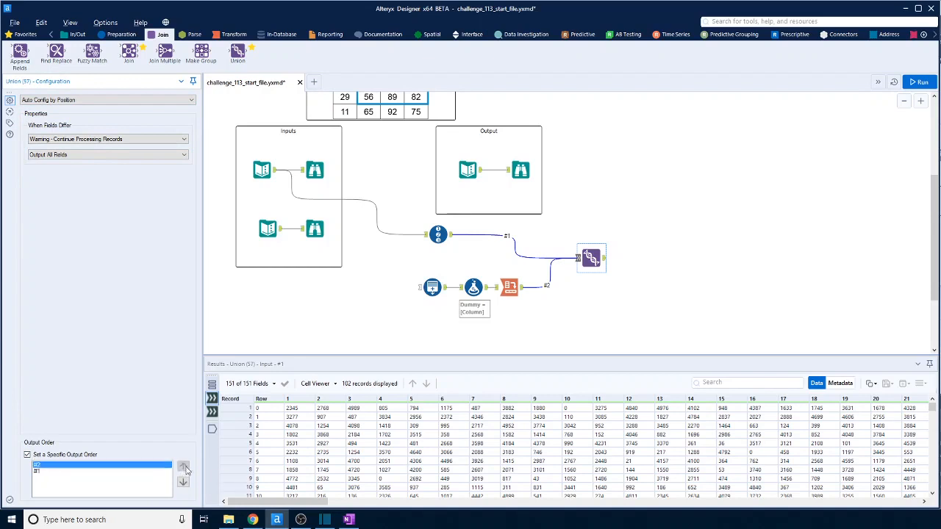
{"action": "left_click", "coordinate": [919, 81]}
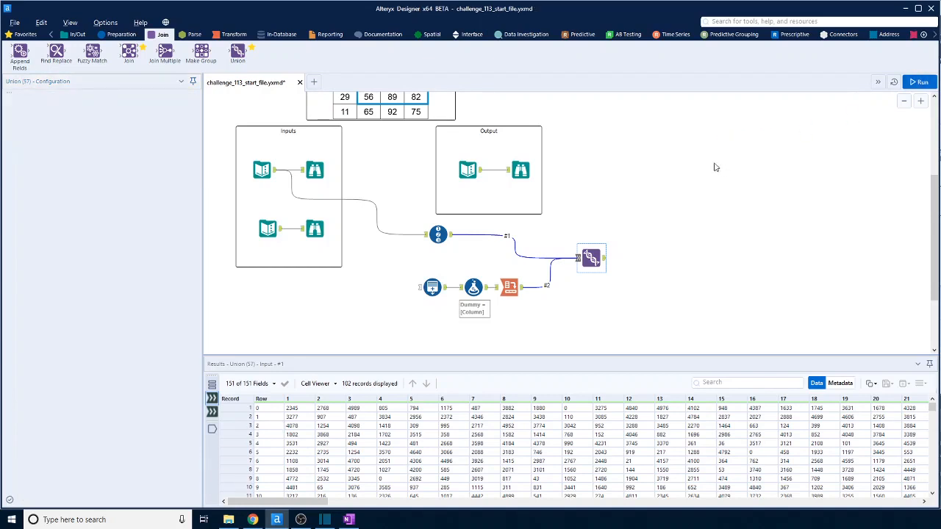
{"action": "left_click", "coordinate": [601, 260]}
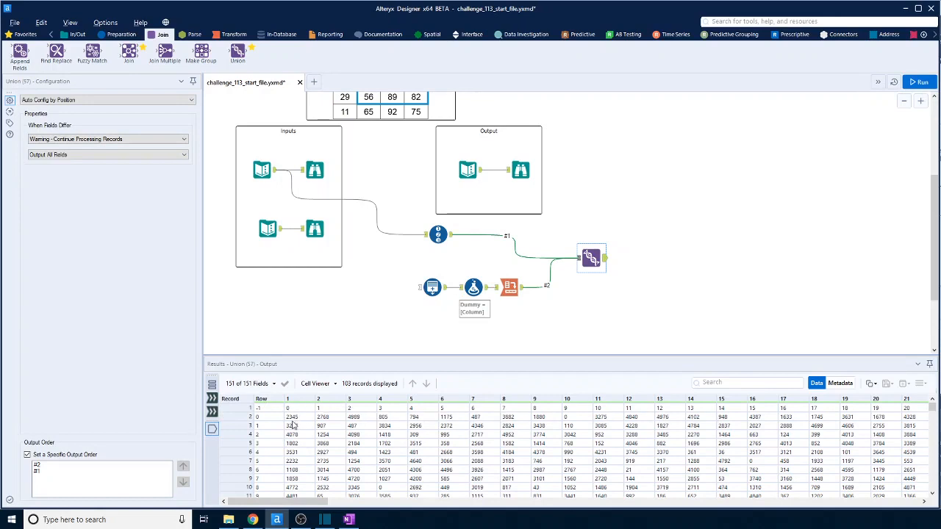
Add a Sample tool after the Union that skips the first 1 row, and run the workflow.
{"action": "left_click", "coordinate": [122, 35]}
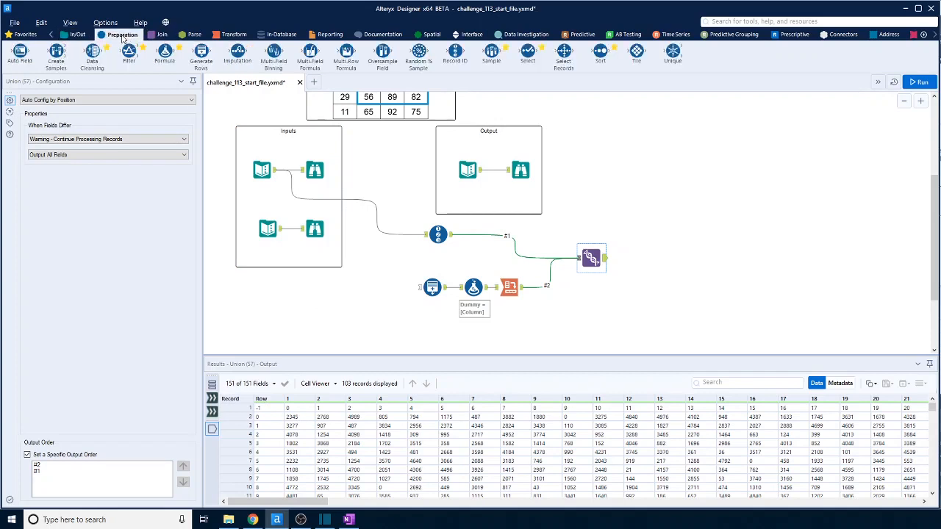
{"action": "left_click_drag", "start_coordinate": [489, 59], "coordinate": [650, 258]}
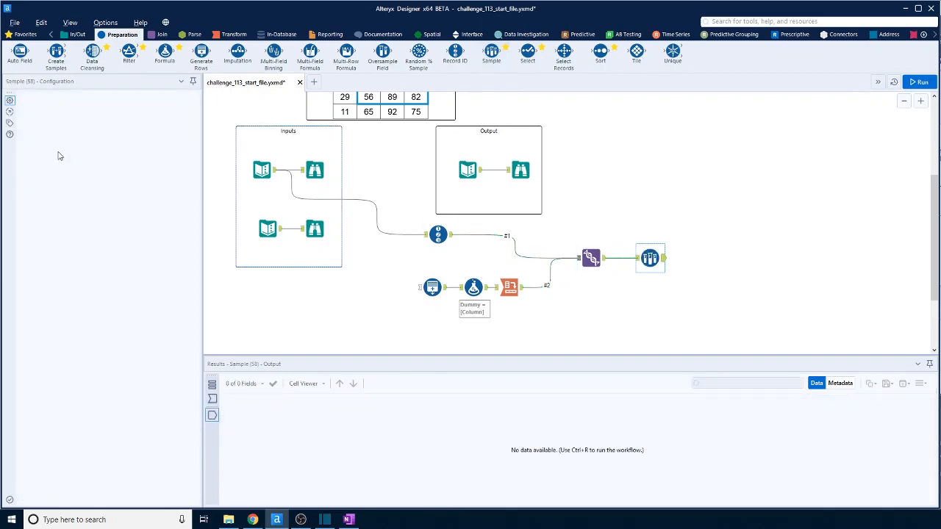
{"action": "left_click", "coordinate": [27, 147]}
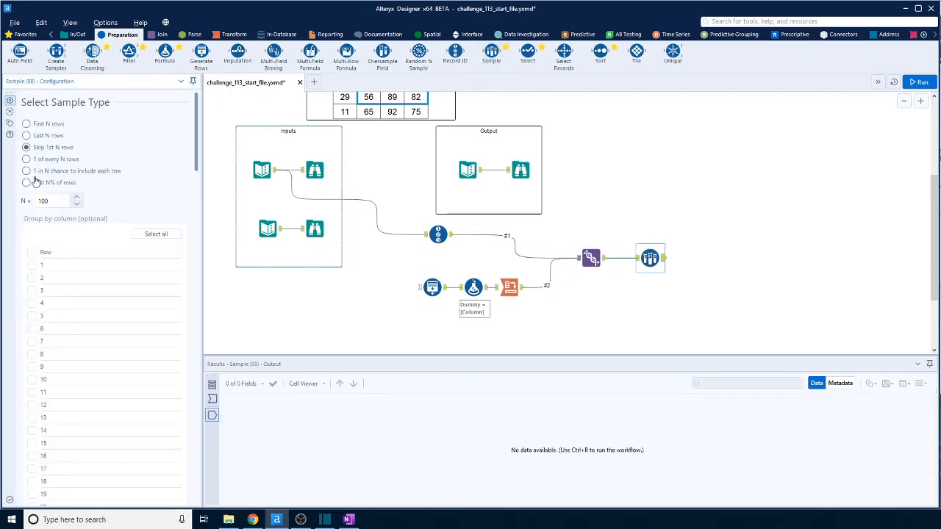
{"action": "left_click", "coordinate": [54, 202]}
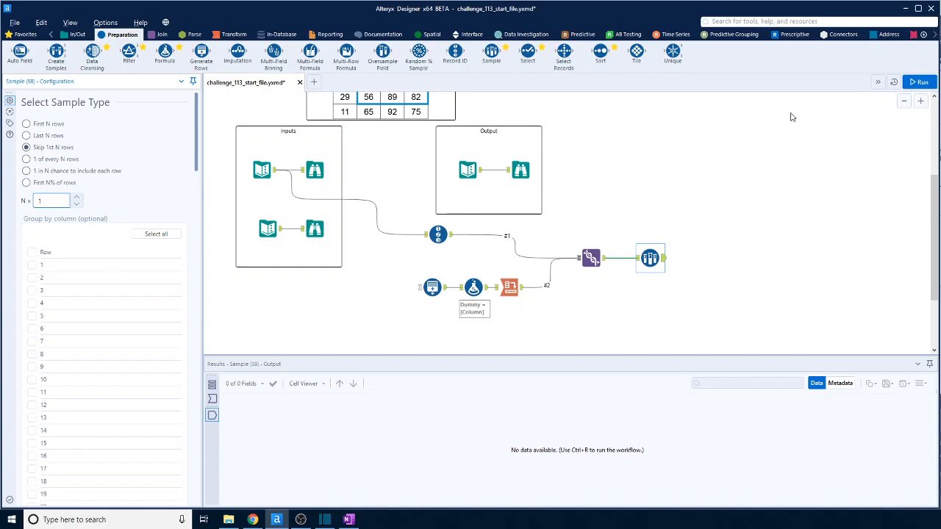
{"action": "left_click", "coordinate": [718, 257]}
{"action": "key", "text": "ctrl+r"}
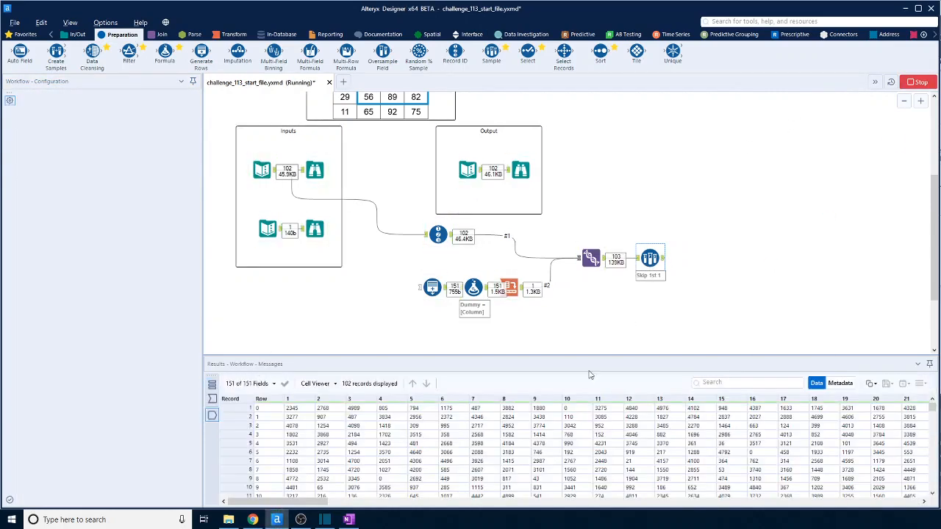
Compare the column headers and values of the expected output with the Sample tool's output.
{"action": "left_click", "coordinate": [469, 170]}
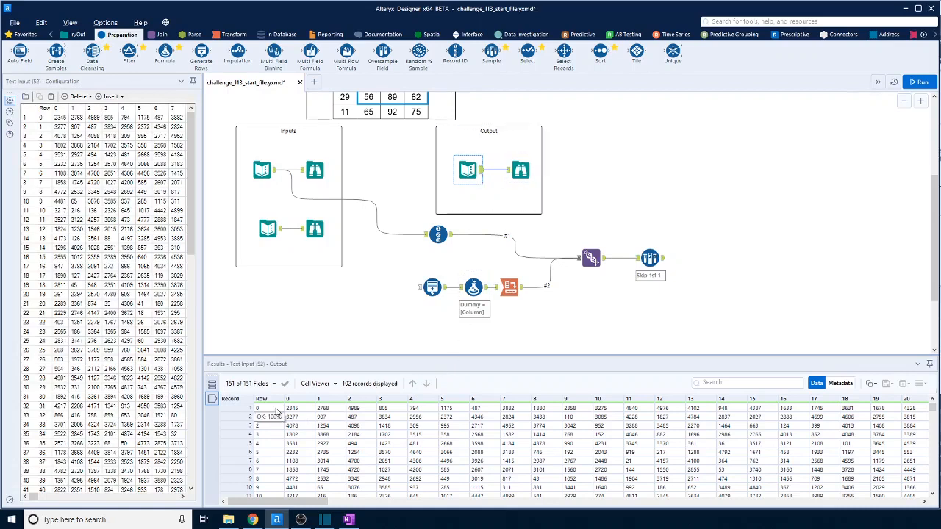
{"action": "left_click", "coordinate": [663, 261]}
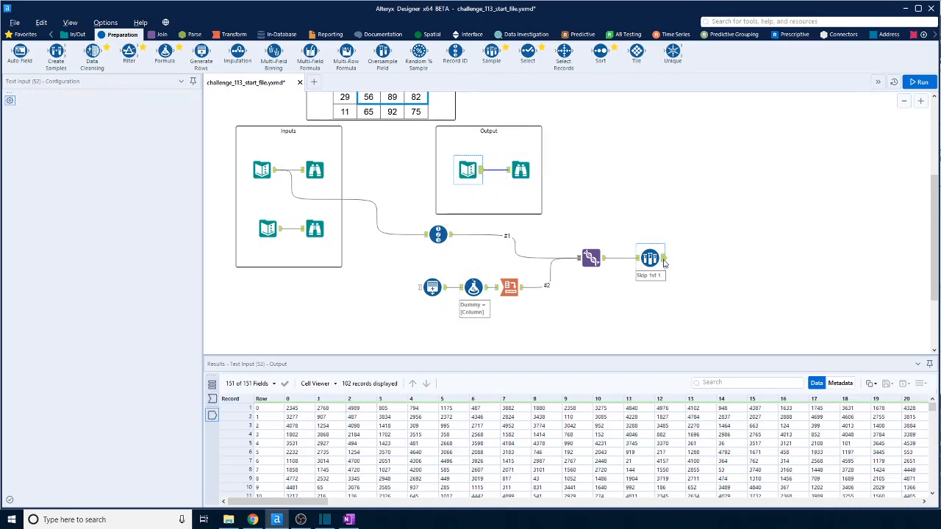
{"action": "left_click", "coordinate": [390, 479]}
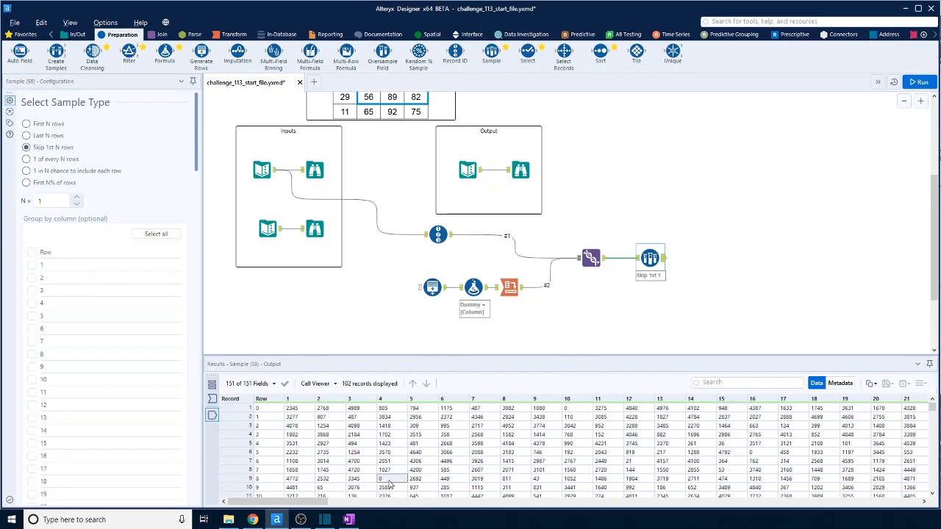
Examine a zero-value cell and its surrounding cells in the Sample tool's output.
{"action": "left_click", "coordinate": [761, 453]}
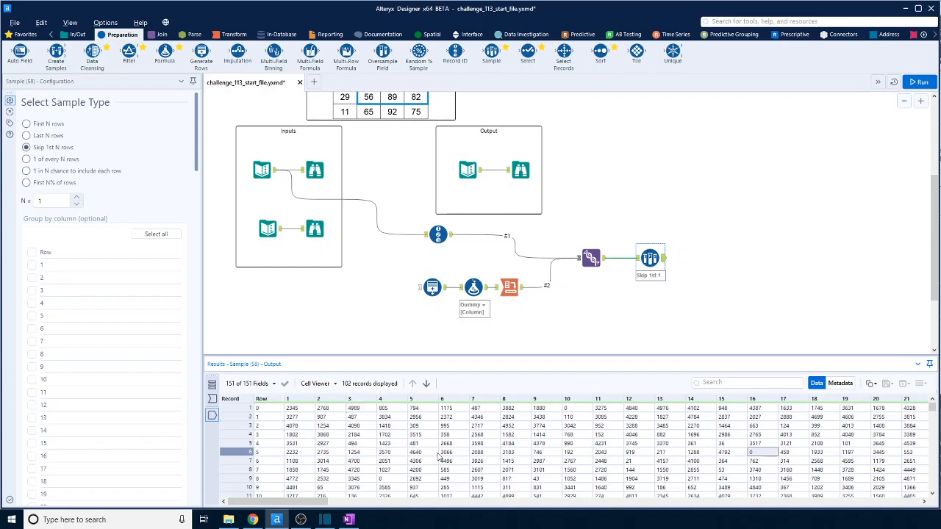
{"action": "scroll", "coordinate": [441, 458], "scroll_direction": "down", "scroll_amount": 5}
{"action": "scroll", "coordinate": [438, 457], "scroll_direction": "up", "scroll_amount": 4}
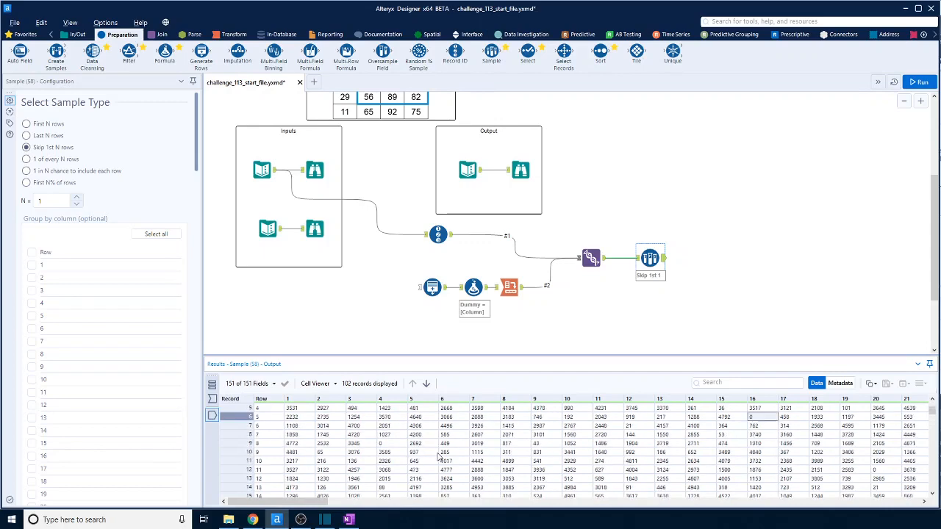
Add a Transpose tool after the Sample tool with Row as the key column, and run the workflow.
{"action": "left_click", "coordinate": [235, 35]}
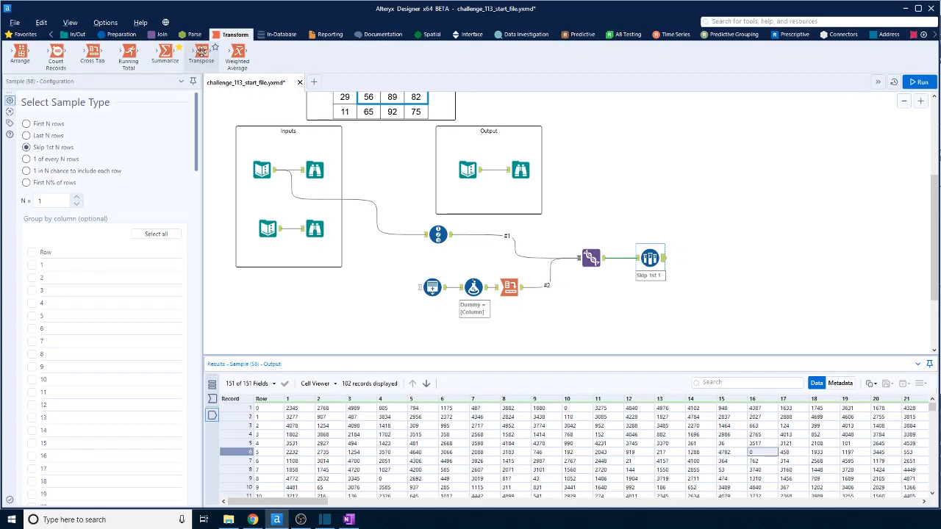
{"action": "left_click_drag", "start_coordinate": [201, 50], "coordinate": [716, 258]}
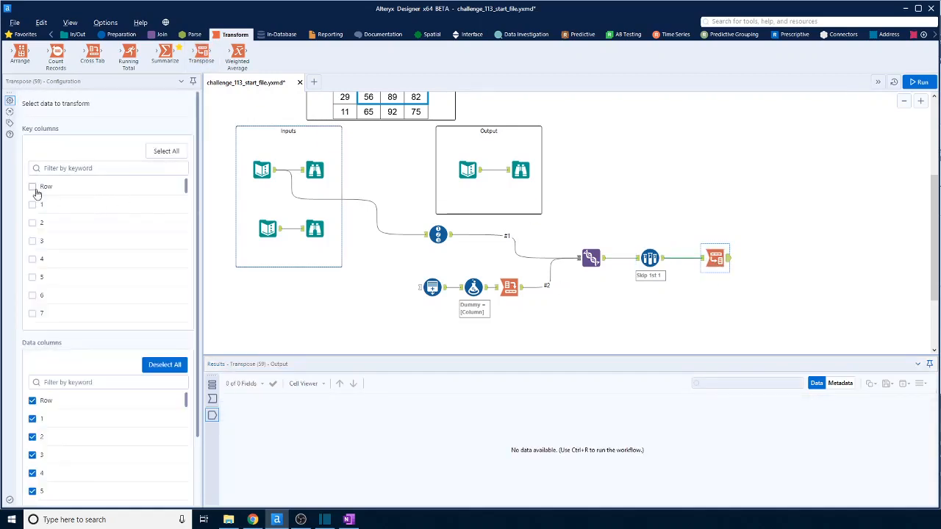
{"action": "left_click", "coordinate": [32, 187]}
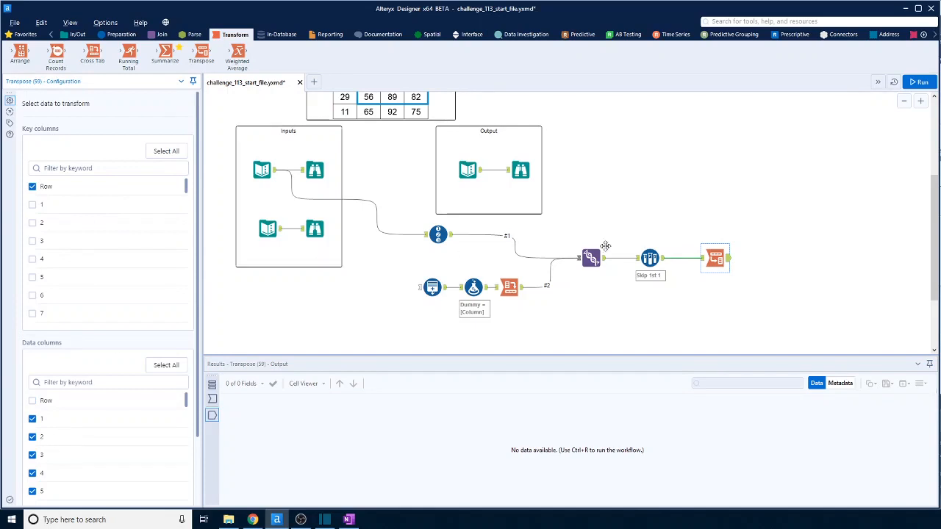
{"action": "left_click", "coordinate": [919, 82]}
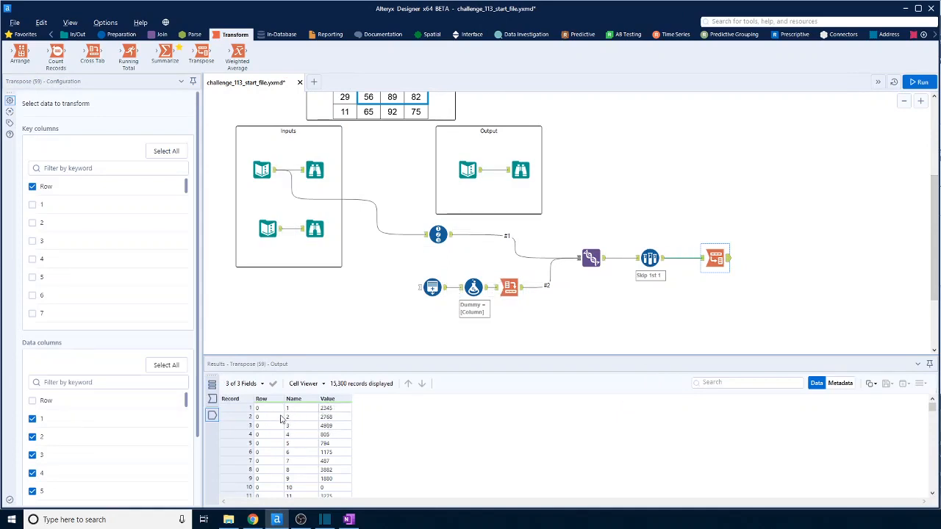
Examine the zero value in row 0, column 10 and its adjacent records in the Transpose output.
{"action": "scroll", "coordinate": [337, 486], "scroll_direction": "down", "scroll_amount": 1}
{"action": "left_click", "coordinate": [334, 452]}
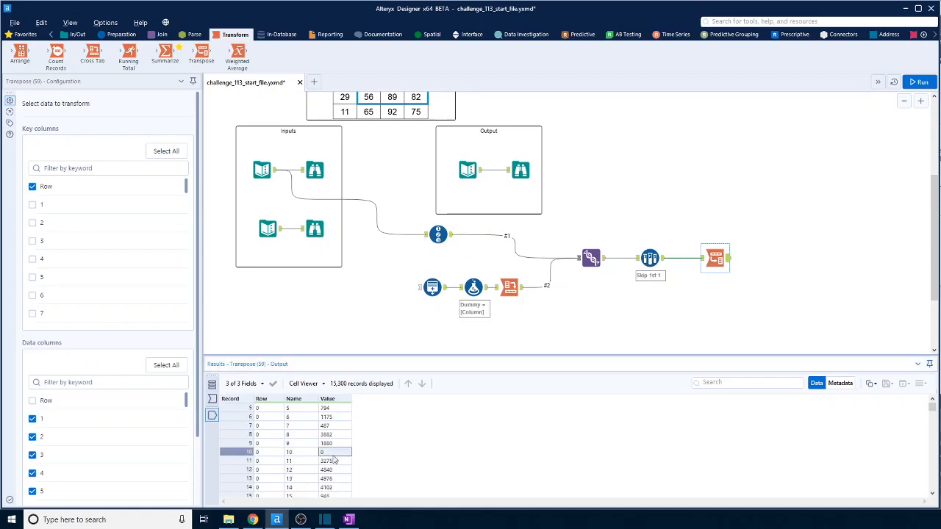
{"action": "left_click_drag", "start_coordinate": [333, 443], "coordinate": [338, 460]}
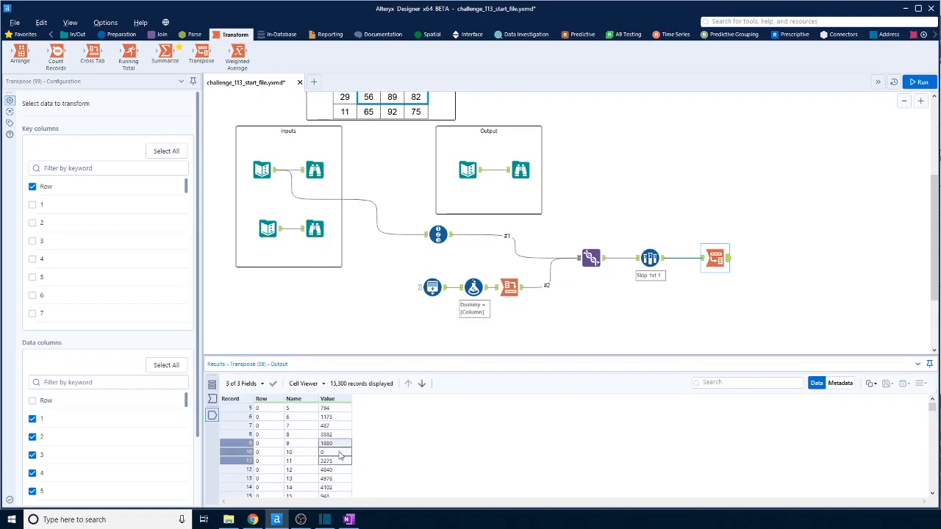
{"action": "scroll", "coordinate": [337, 460], "scroll_direction": "up", "scroll_amount": 2}
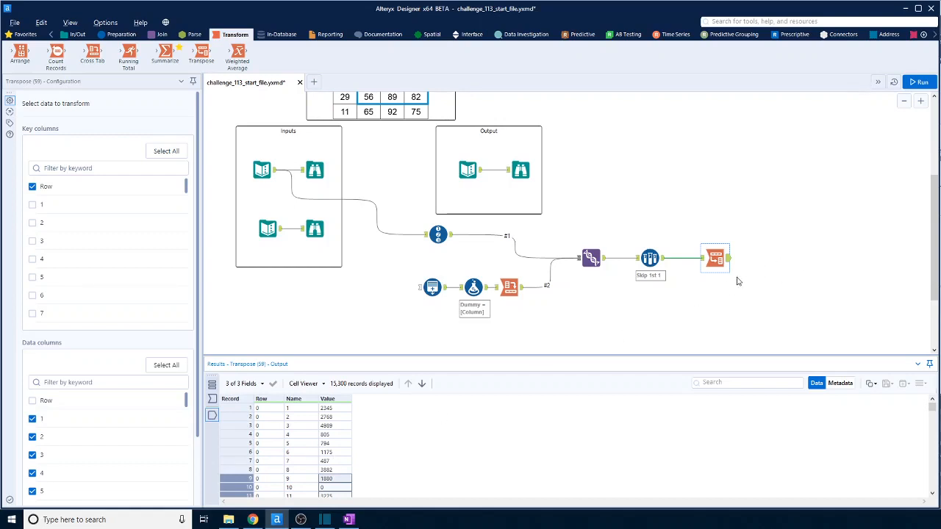
{"action": "scroll", "coordinate": [738, 281], "scroll_direction": "down", "scroll_amount": 2}
{"action": "scroll", "coordinate": [340, 454], "scroll_direction": "down", "scroll_amount": 2}
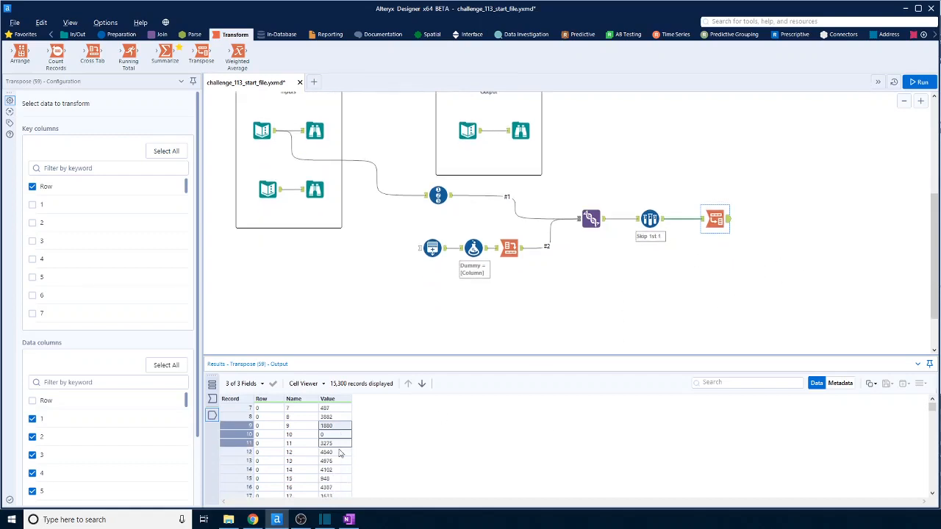
{"action": "scroll", "coordinate": [340, 454], "scroll_direction": "up", "scroll_amount": 2}
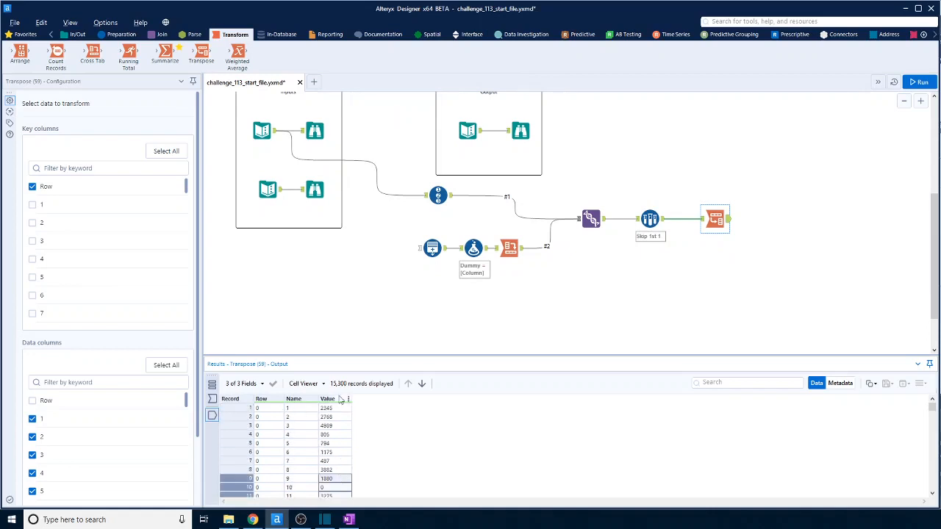
Add a Select tool after the Transpose that renames Name to Column with type Int32, and run the workflow.
{"action": "left_click", "coordinate": [117, 37]}
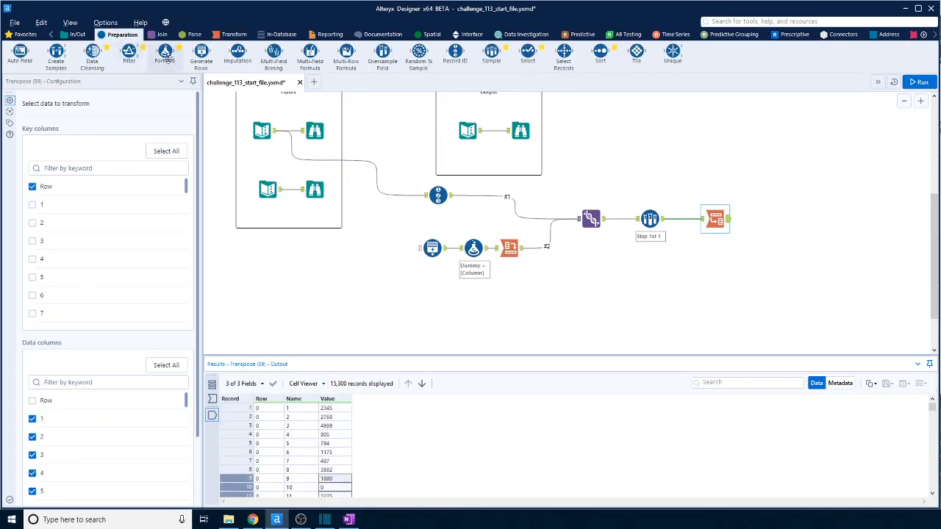
{"action": "left_click_drag", "start_coordinate": [528, 55], "coordinate": [785, 218]}
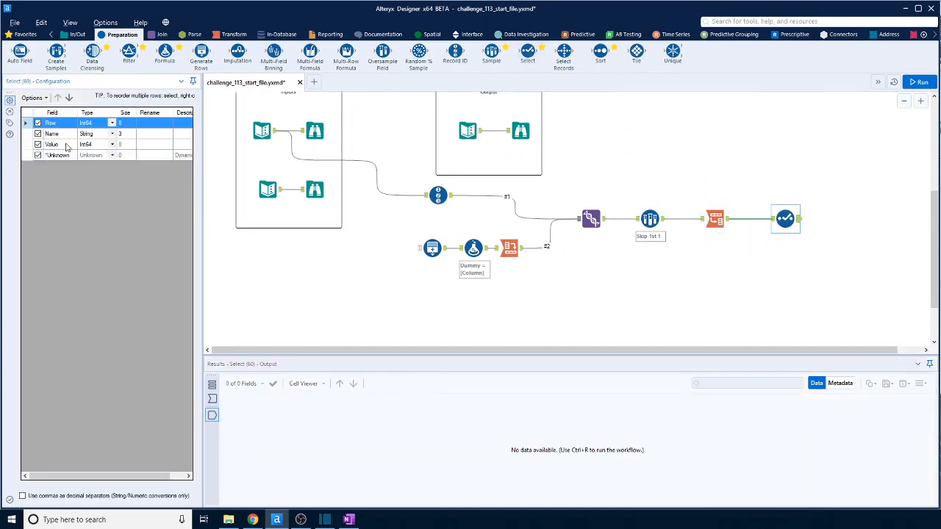
{"action": "left_click", "coordinate": [151, 134]}
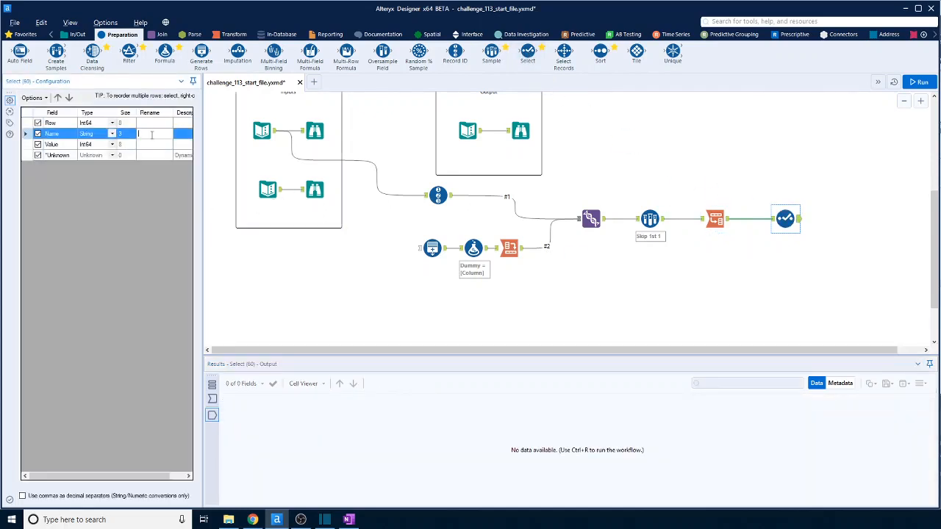
{"action": "type", "text": "C"}
{"action": "left_click", "coordinate": [112, 133]}
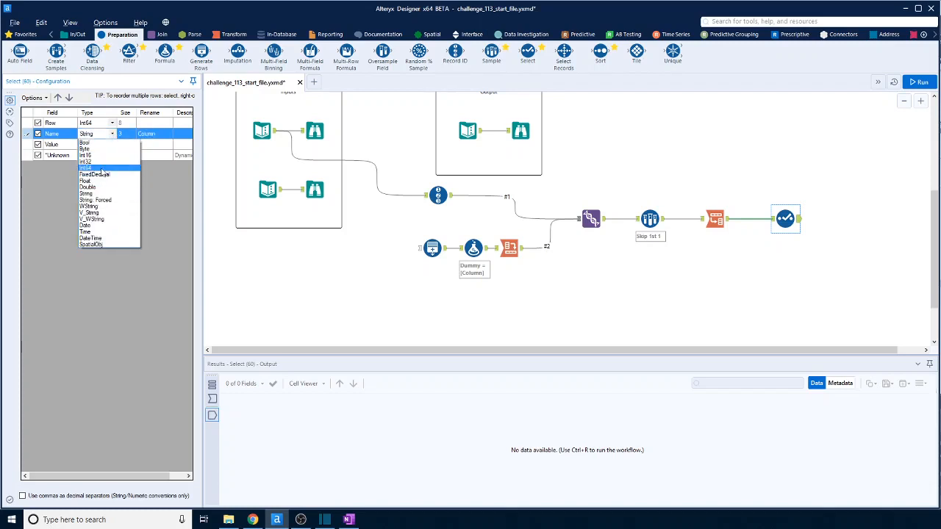
{"action": "left_click", "coordinate": [95, 161]}
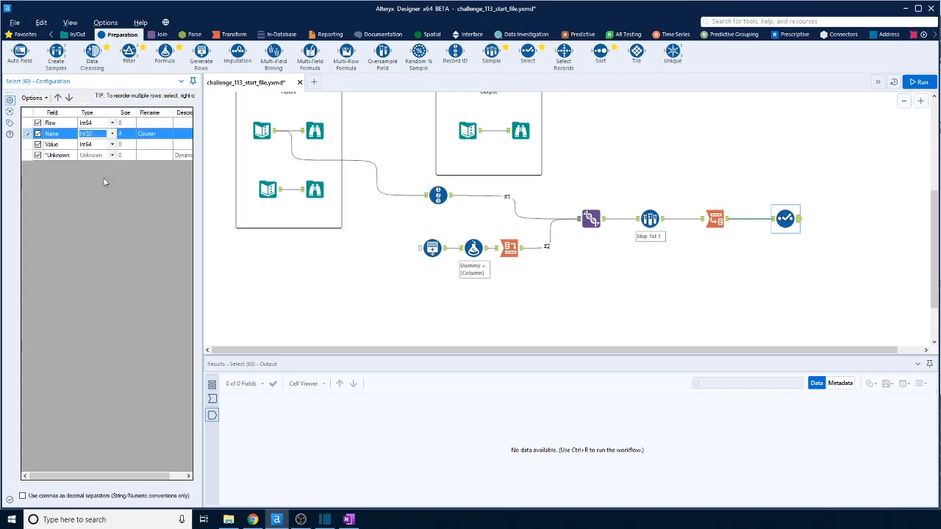
{"action": "key", "text": "ctrl+r"}
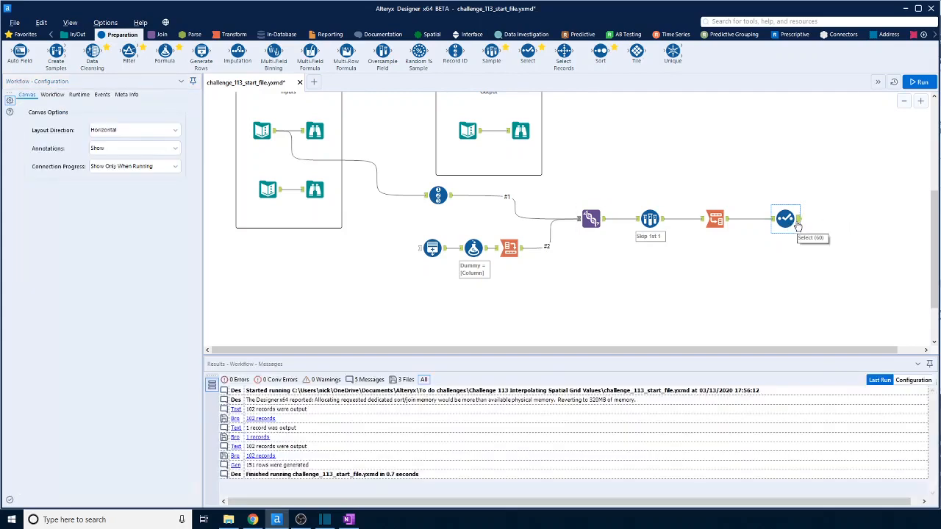
{"action": "left_click_drag", "start_coordinate": [798, 227], "coordinate": [788, 231]}
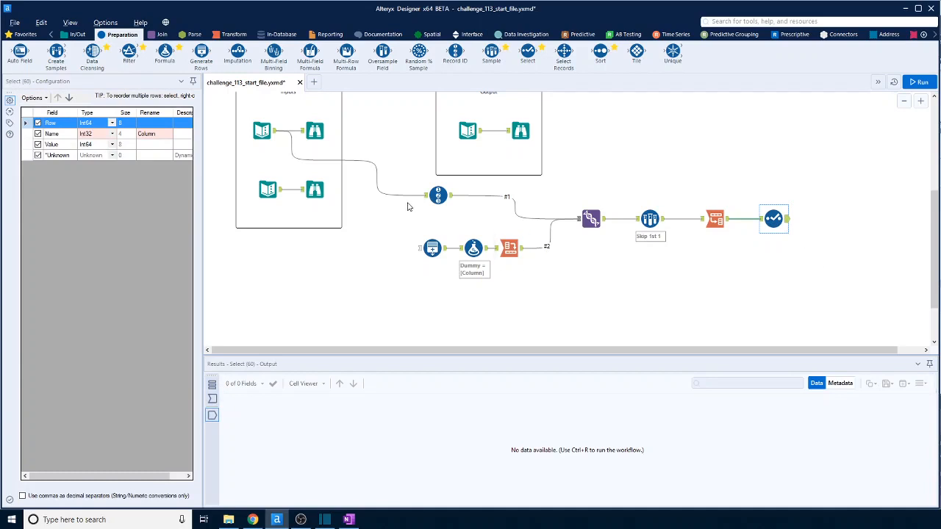
Add a Create Points tool after the Select with Column as the X field and Row as the Y field, and run the workflow.
{"action": "left_click", "coordinate": [430, 35]}
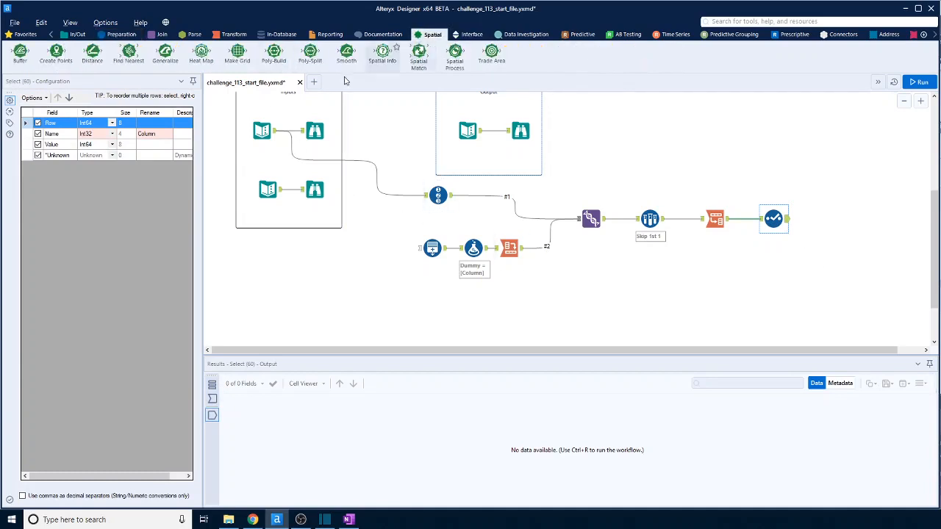
{"action": "left_click_drag", "start_coordinate": [56, 52], "coordinate": [824, 219]}
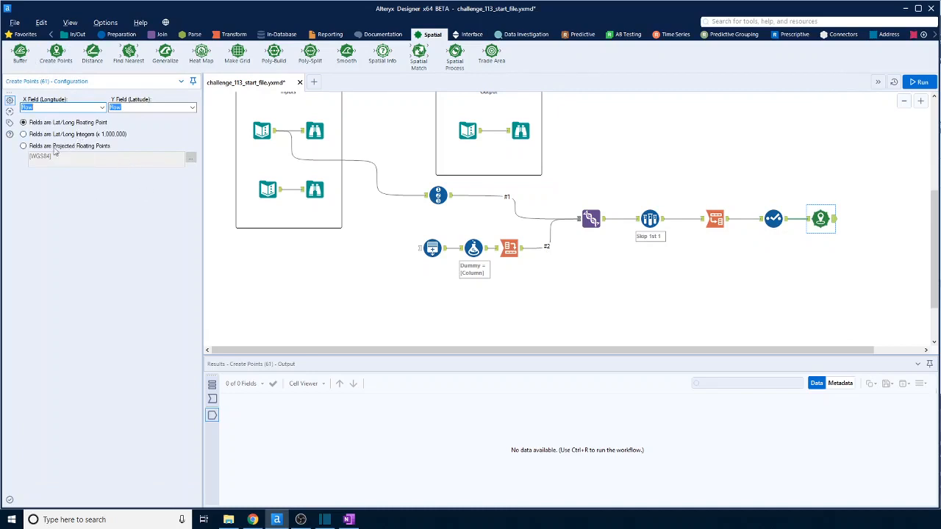
{"action": "left_click", "coordinate": [101, 107]}
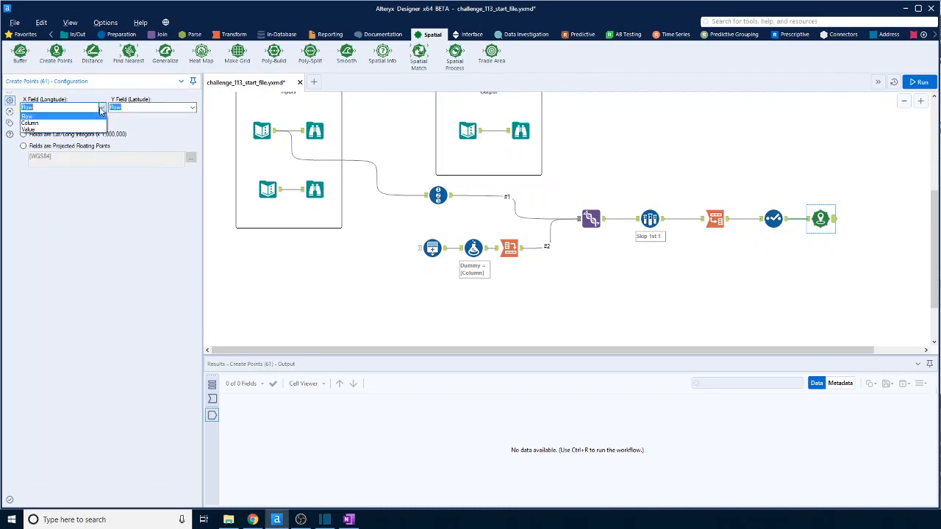
{"action": "left_click", "coordinate": [71, 124]}
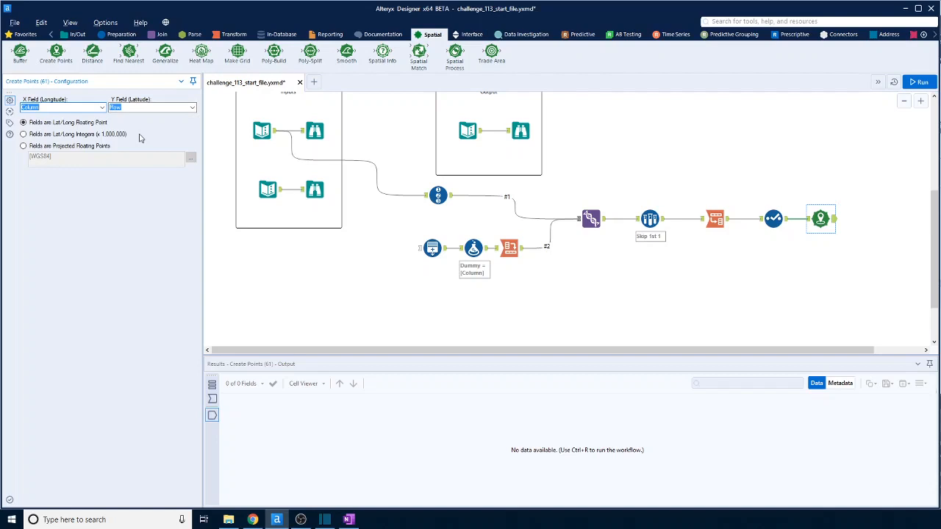
{"action": "left_click", "coordinate": [918, 82]}
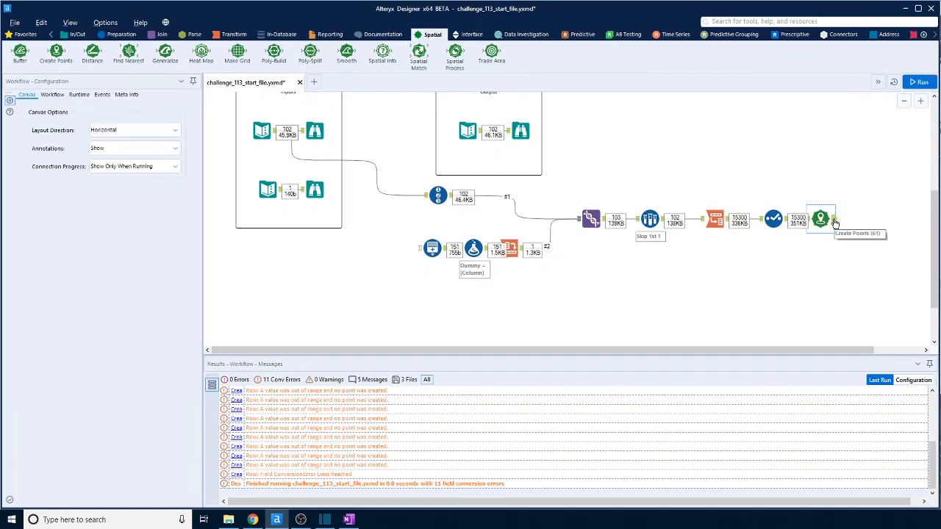
Set Create Points to treat the fields as Lat/Long Integers (x 1,000,000), then rerun the workflow and check the output.
{"action": "left_click", "coordinate": [822, 219]}
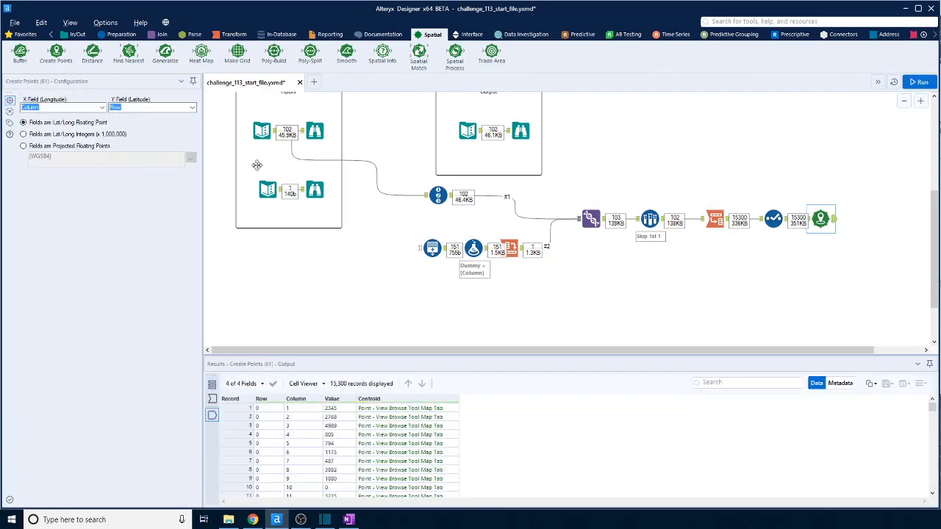
{"action": "left_click", "coordinate": [22, 135]}
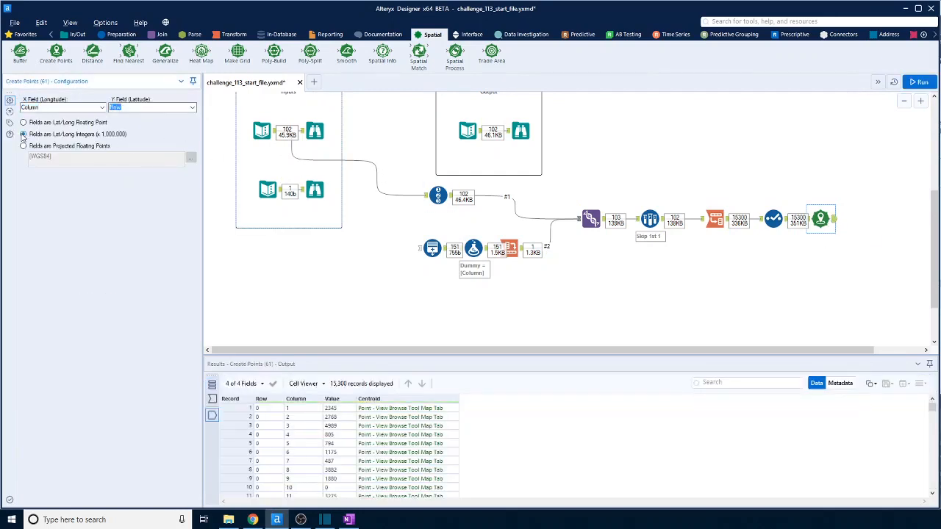
{"action": "left_click", "coordinate": [921, 83]}
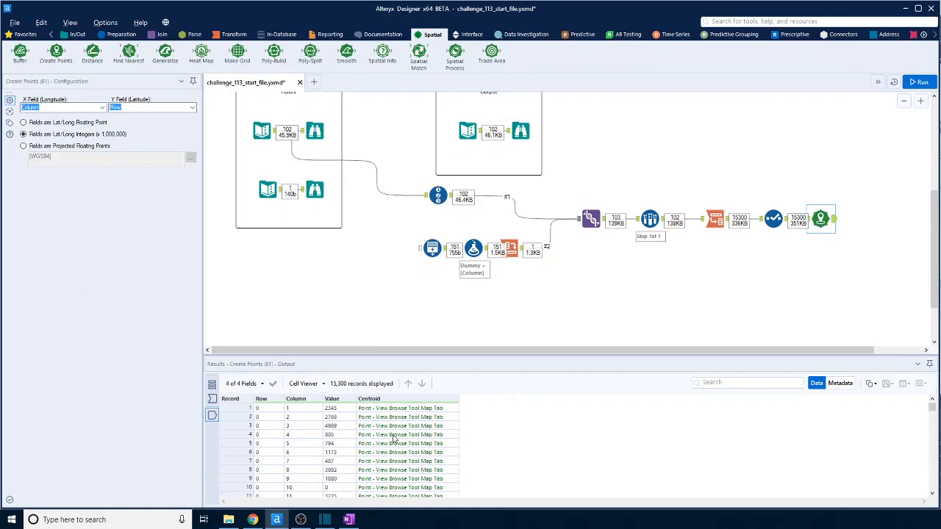
{"action": "scroll", "coordinate": [395, 439], "scroll_direction": "down", "scroll_amount": 16}
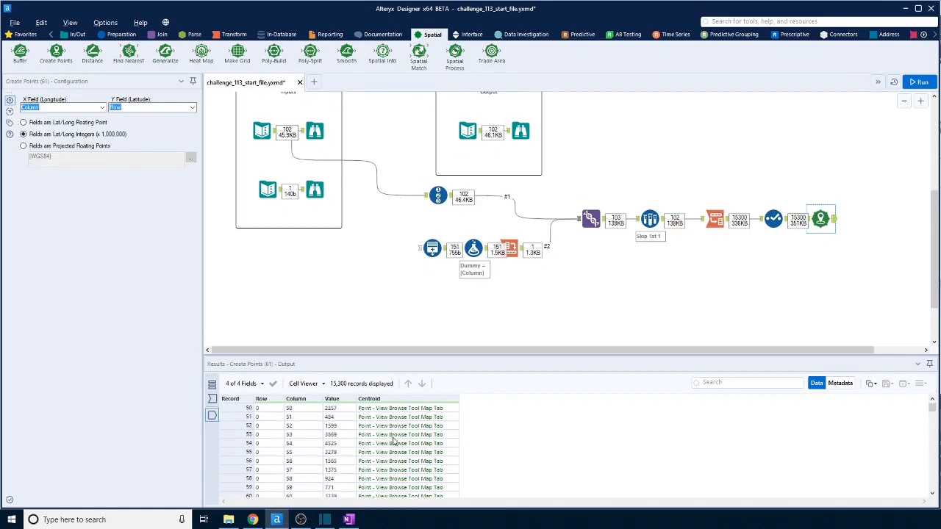
{"action": "scroll", "coordinate": [395, 441], "scroll_direction": "up", "scroll_amount": 5}
Add a Browse tool after Create Points, run the workflow, and inspect the grid of points on its map.
{"action": "left_click", "coordinate": [76, 34]}
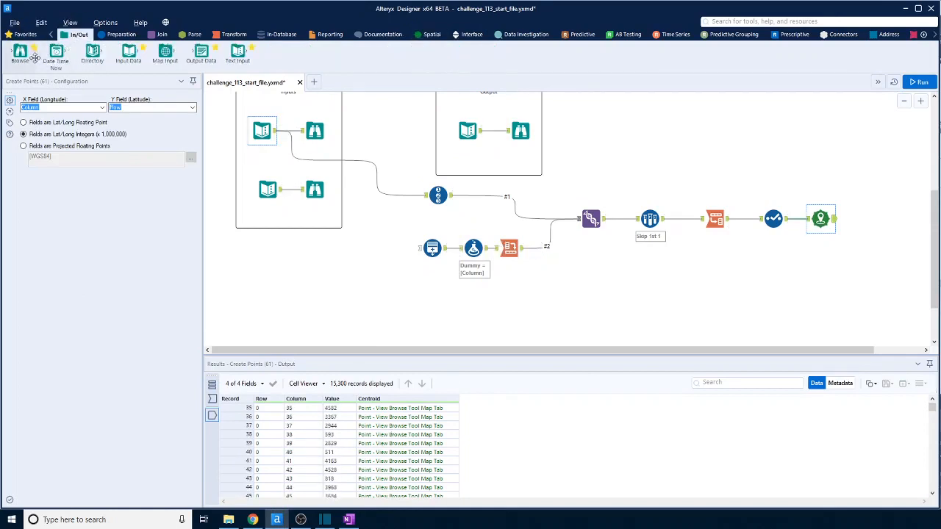
{"action": "left_click_drag", "start_coordinate": [34, 58], "coordinate": [879, 218]}
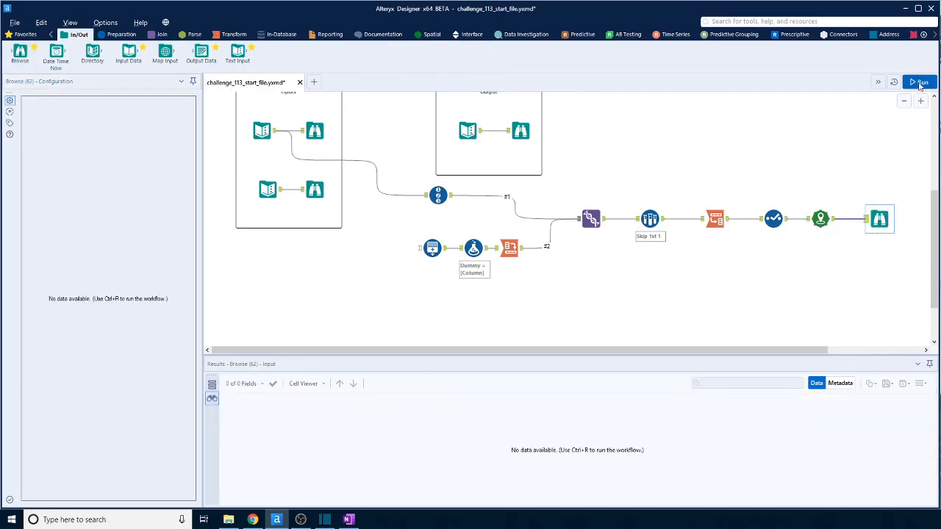
{"action": "left_click", "coordinate": [918, 83]}
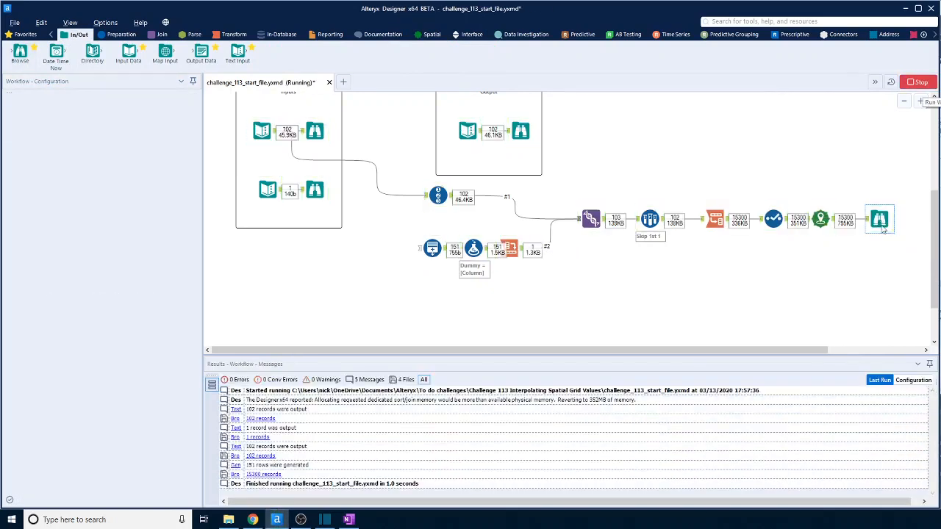
{"action": "left_click", "coordinate": [880, 220]}
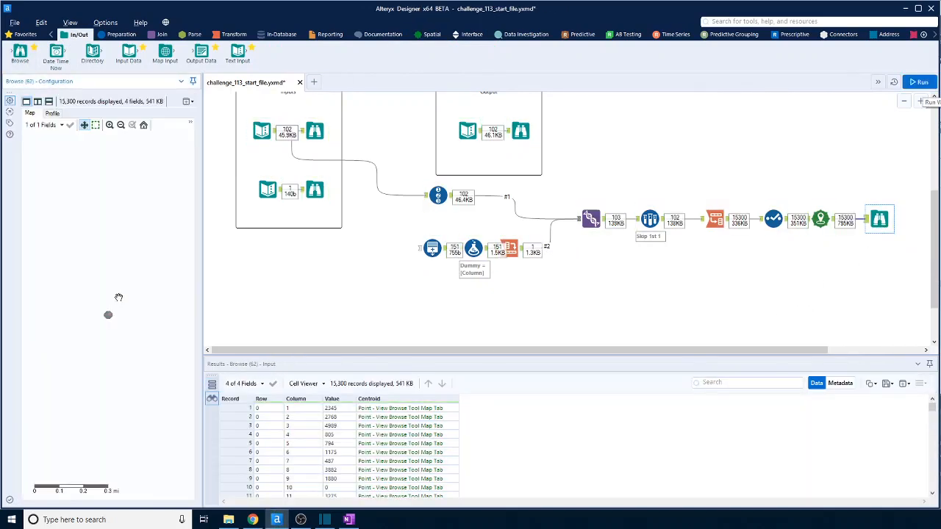
{"action": "scroll", "coordinate": [106, 321], "scroll_direction": "up", "scroll_amount": 5}
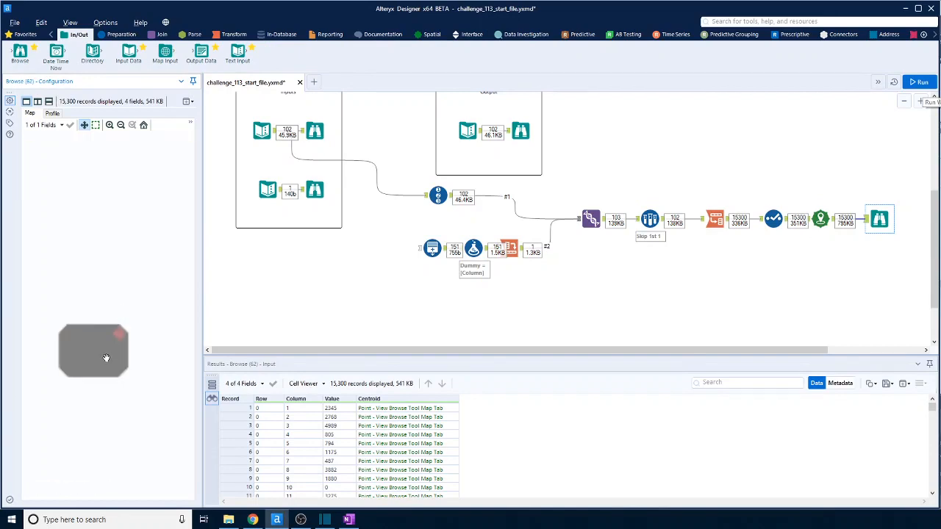
{"action": "scroll", "coordinate": [111, 359], "scroll_direction": "up", "scroll_amount": 3}
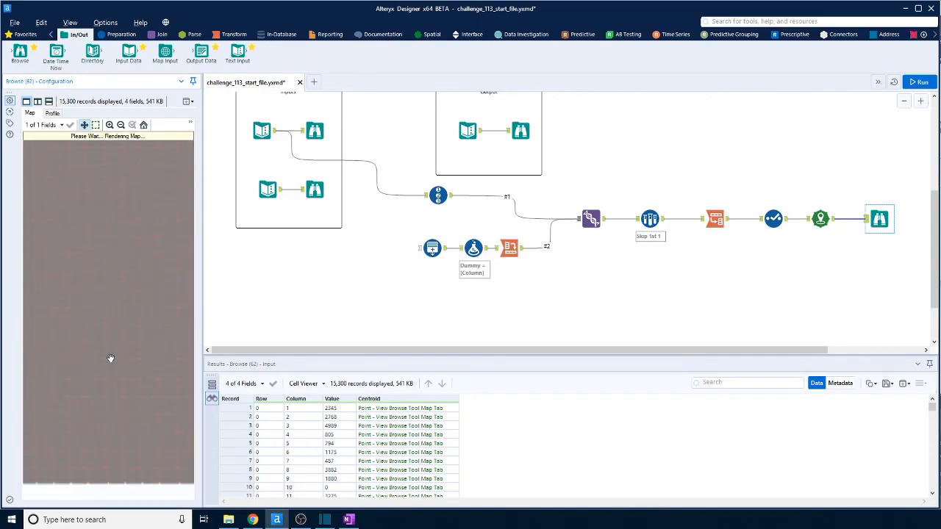
{"action": "scroll", "coordinate": [112, 353], "scroll_direction": "up", "scroll_amount": 2}
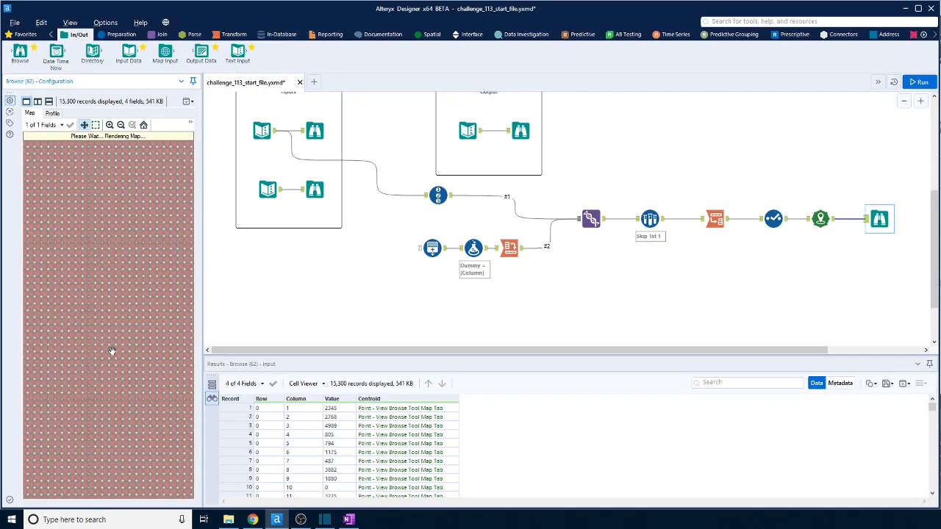
{"action": "left_click_drag", "start_coordinate": [112, 350], "coordinate": [164, 373]}
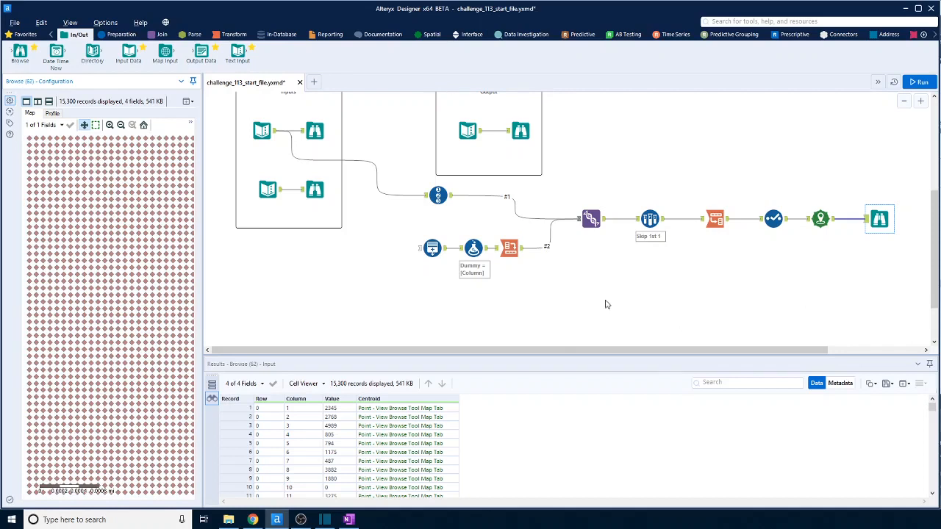
Add a Filter tool after Create Points that keeps the records where Value = 0.
{"action": "scroll", "coordinate": [781, 353], "scroll_direction": "right", "scroll_amount": 3}
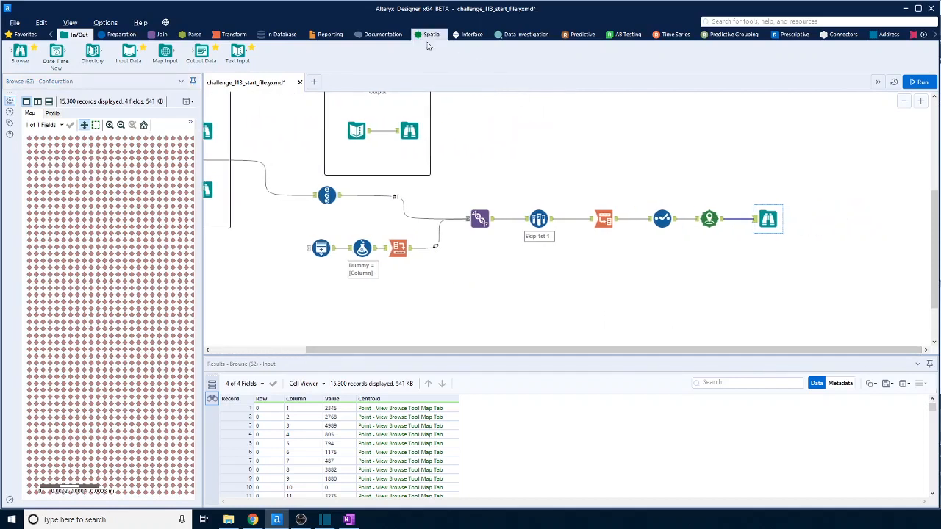
{"action": "scroll", "coordinate": [343, 465], "scroll_direction": "down", "scroll_amount": 2}
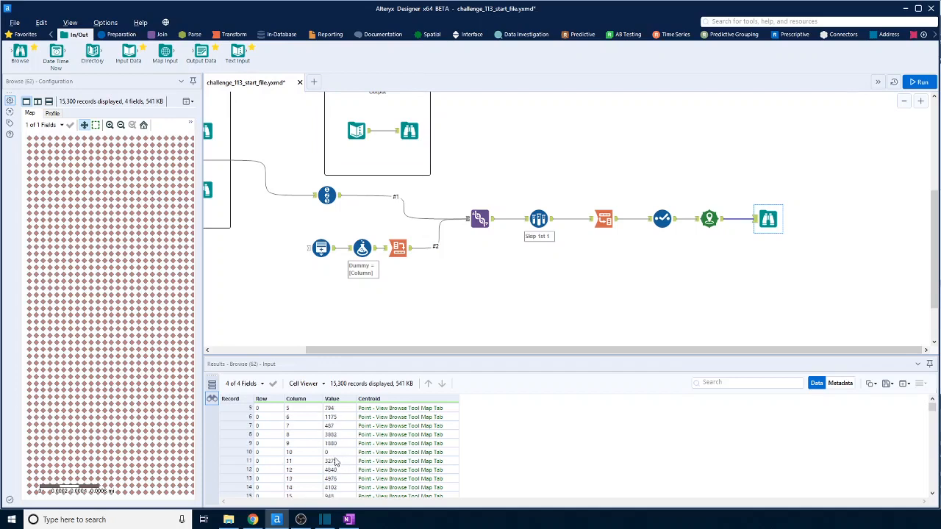
{"action": "left_click", "coordinate": [333, 454]}
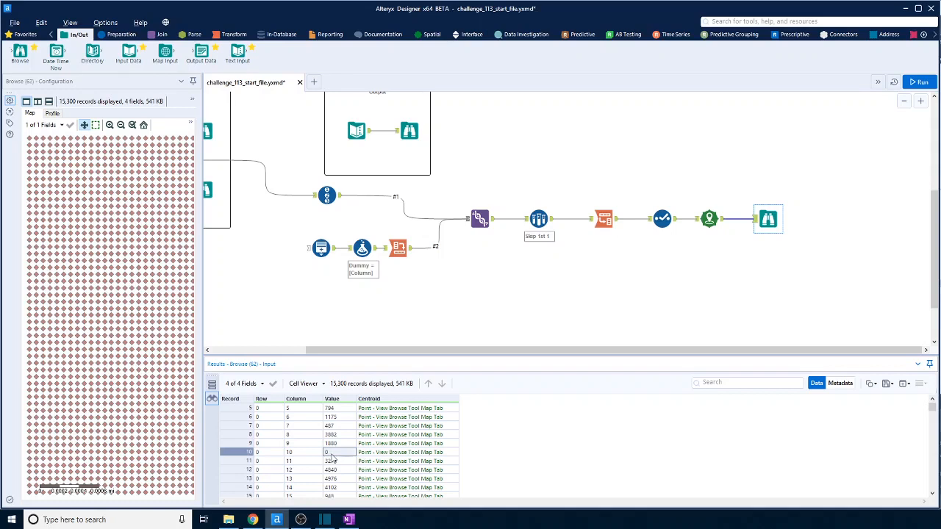
{"action": "left_click", "coordinate": [118, 34]}
{"action": "left_click_drag", "start_coordinate": [128, 51], "coordinate": [779, 244]}
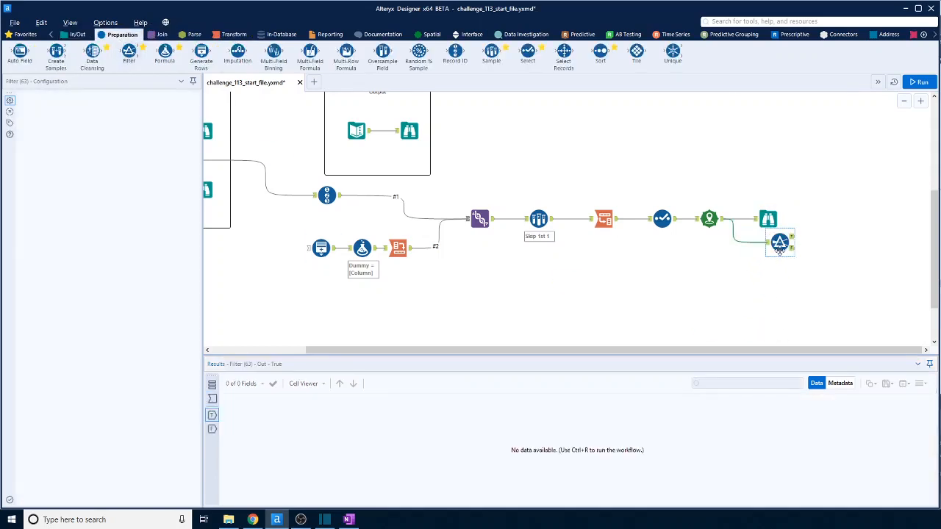
{"action": "left_click", "coordinate": [87, 137]}
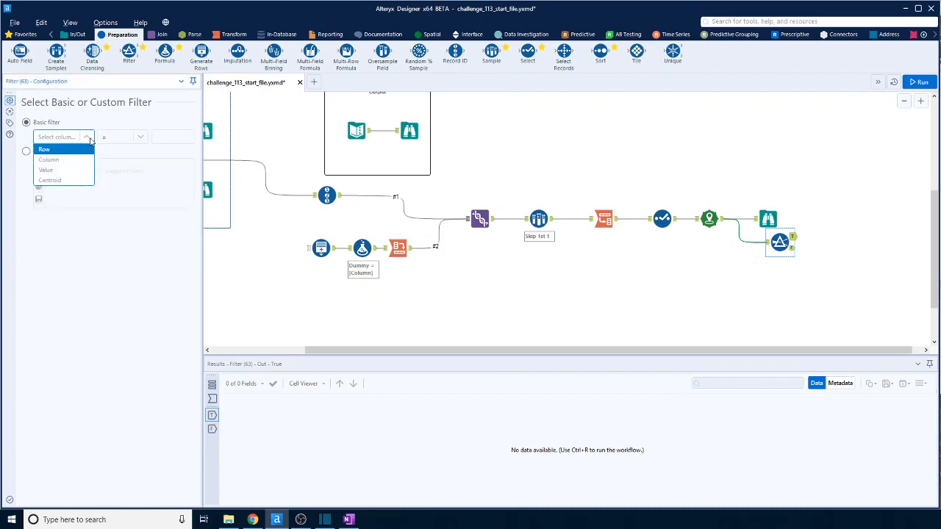
{"action": "left_click", "coordinate": [71, 170]}
{"action": "left_click", "coordinate": [173, 138]}
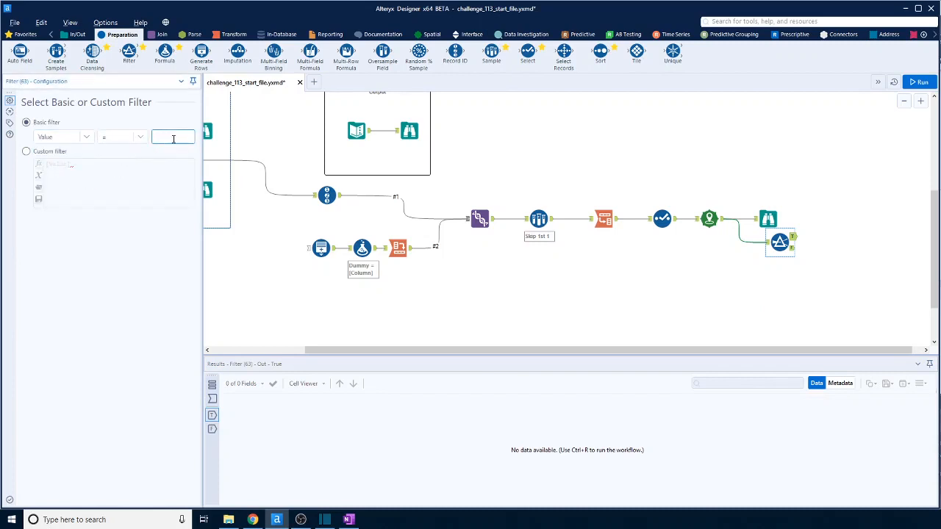
{"action": "type", "text": "0"}
{"action": "left_click", "coordinate": [882, 271]}
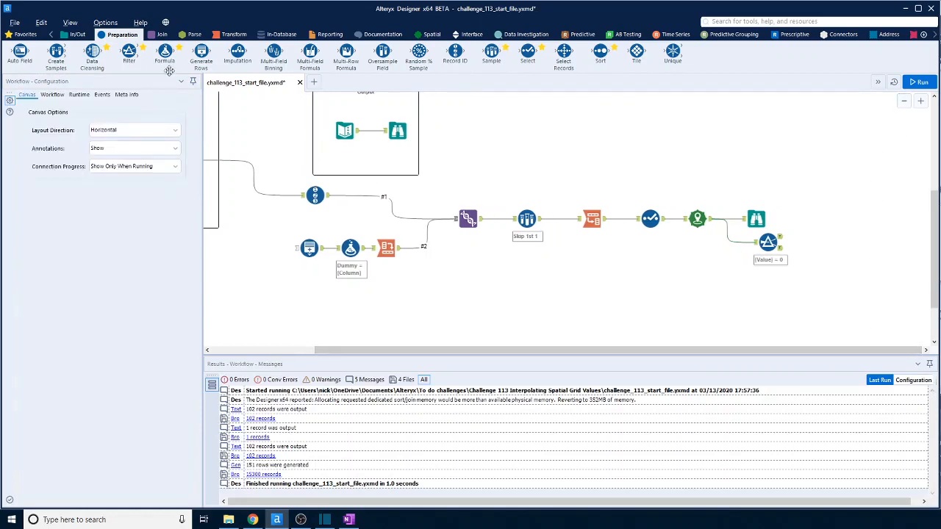
Add a Find Nearest tool with the Filter's True output as targets and the Create Points output as universe.
{"action": "left_click", "coordinate": [432, 34]}
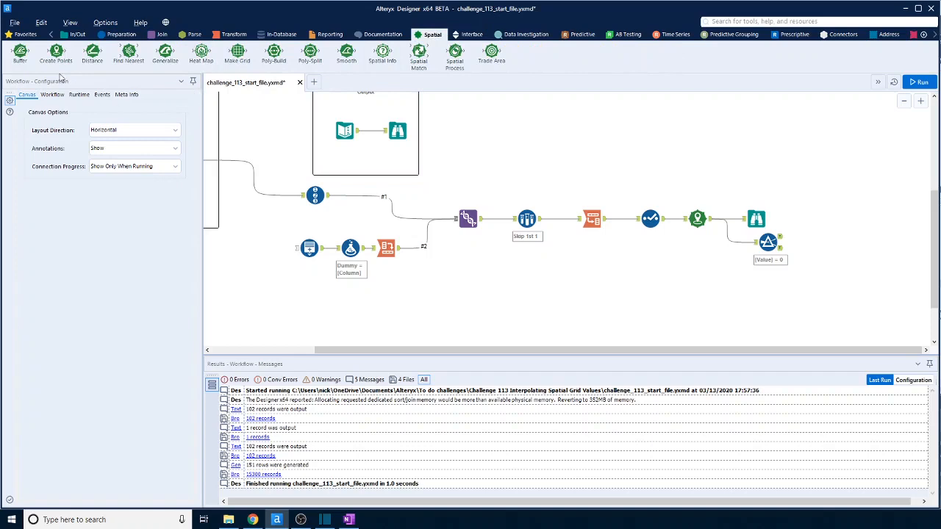
{"action": "left_click_drag", "start_coordinate": [129, 51], "coordinate": [819, 242]}
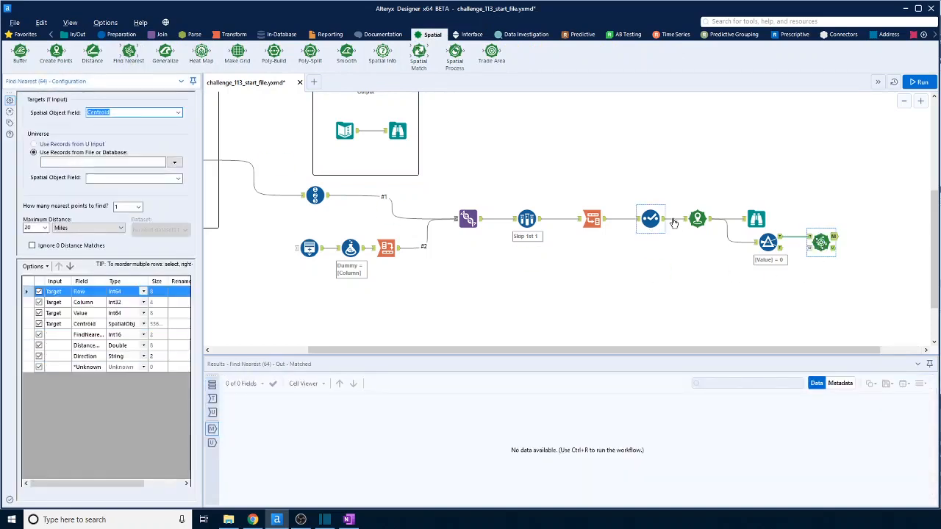
{"action": "left_click_drag", "start_coordinate": [662, 223], "coordinate": [810, 248]}
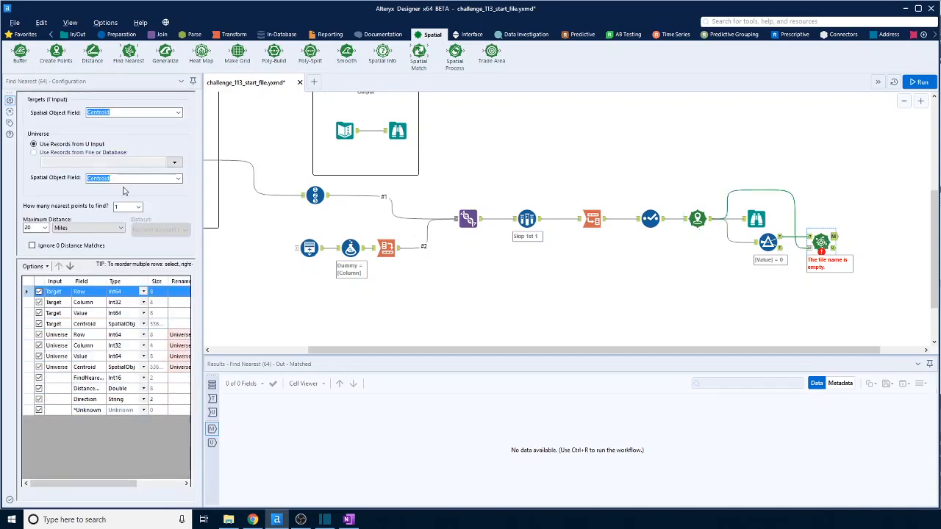
Set Find Nearest to find 8 nearest points within 0.5 miles, run the workflow, and check the matched records.
{"action": "left_click", "coordinate": [45, 229]}
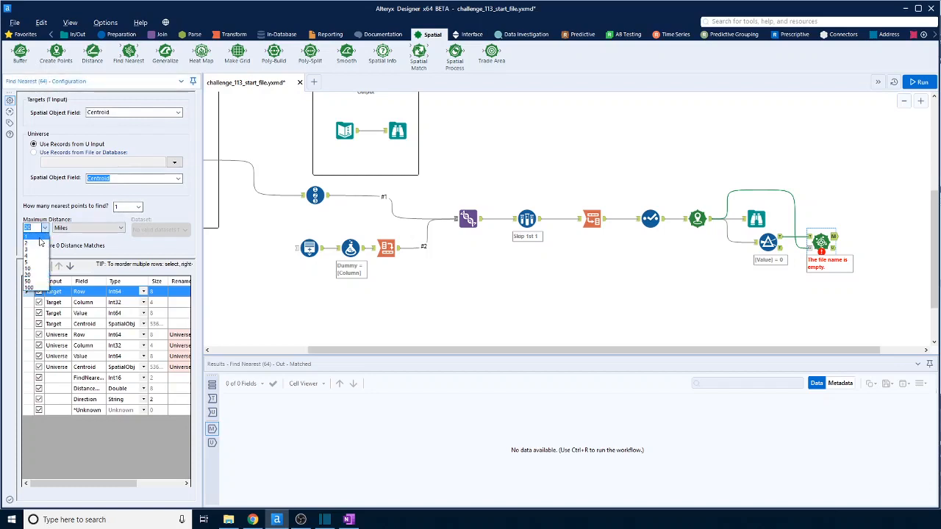
{"action": "left_click", "coordinate": [38, 237]}
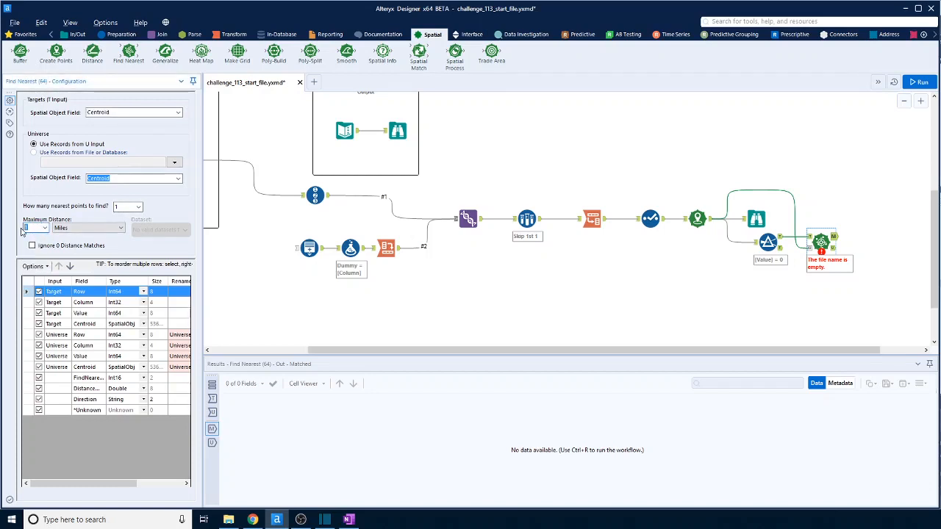
{"action": "type", "text": "0.5"}
{"action": "left_click", "coordinate": [138, 207]}
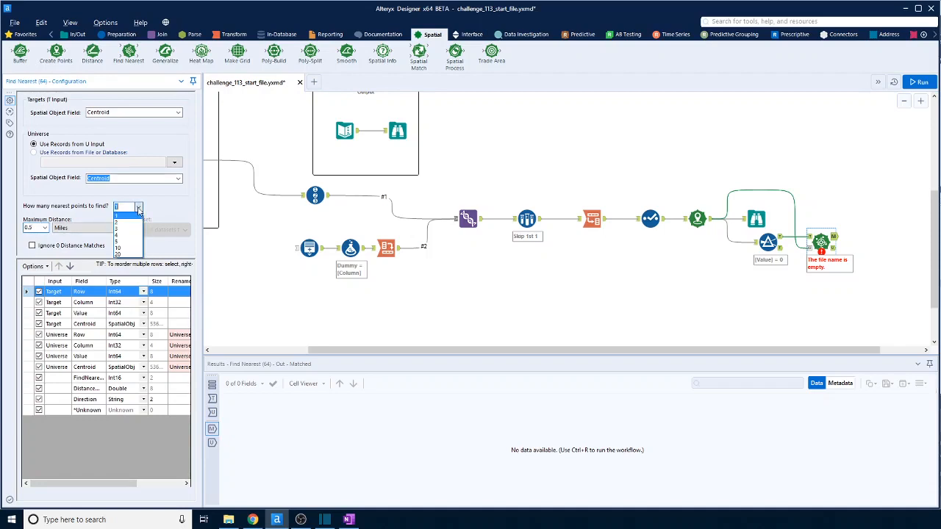
{"action": "left_click", "coordinate": [123, 248]}
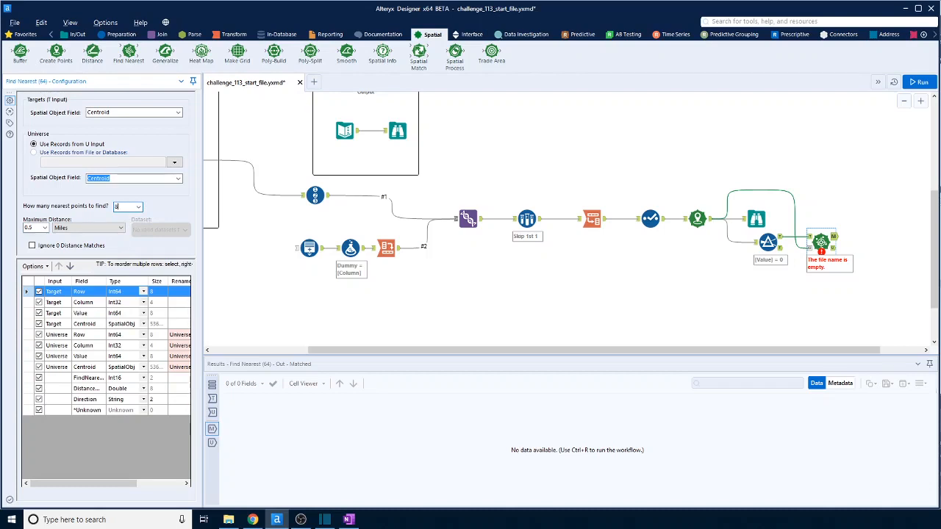
{"action": "left_click", "coordinate": [919, 81]}
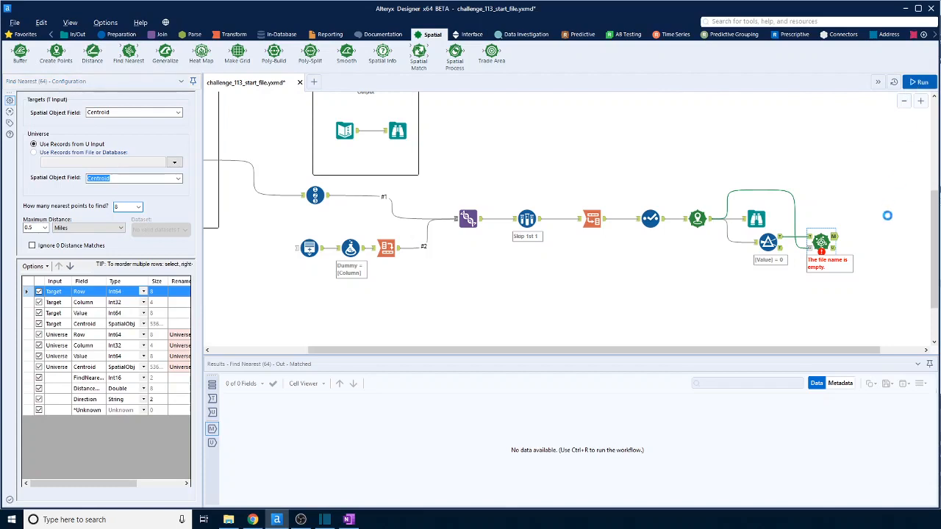
{"action": "left_click", "coordinate": [832, 241]}
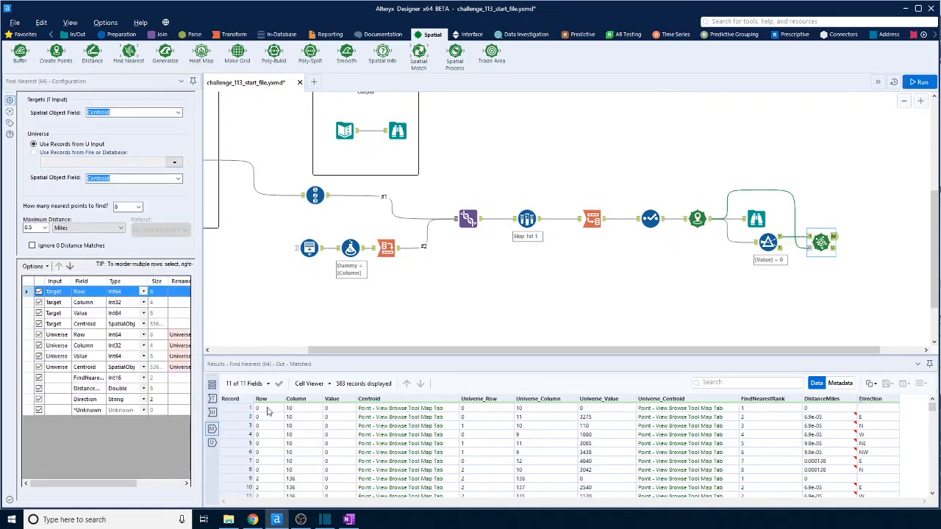
{"action": "left_click", "coordinate": [269, 410]}
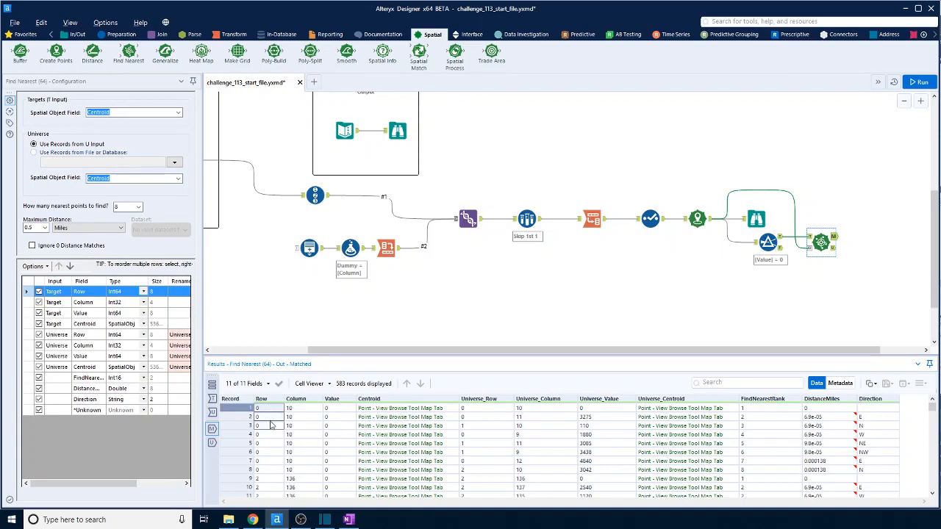
{"action": "left_click_drag", "start_coordinate": [269, 410], "coordinate": [270, 425]}
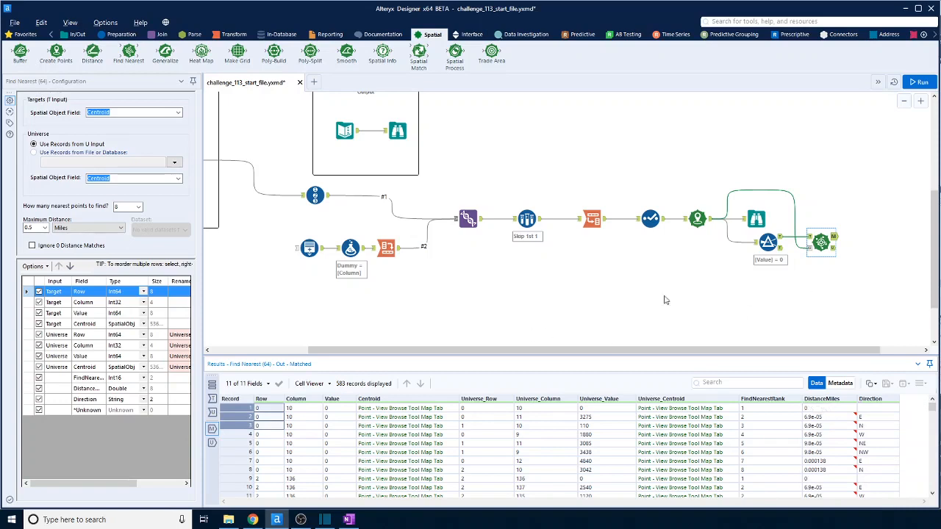
Switch the Find Nearest distance unit to kilometers, ignore 0 distance matches, rerun the workflow, and check the neighbor ranks and distances.
{"action": "left_click", "coordinate": [118, 227]}
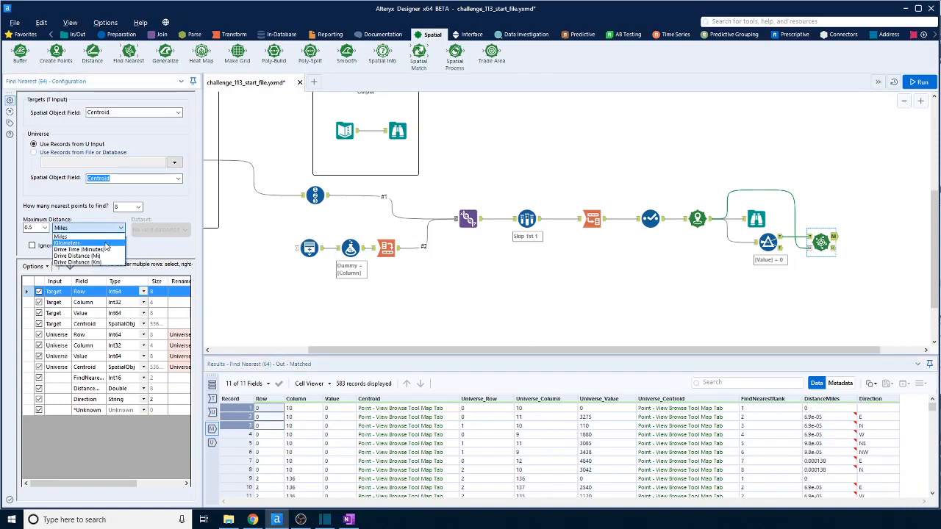
{"action": "left_click", "coordinate": [105, 243]}
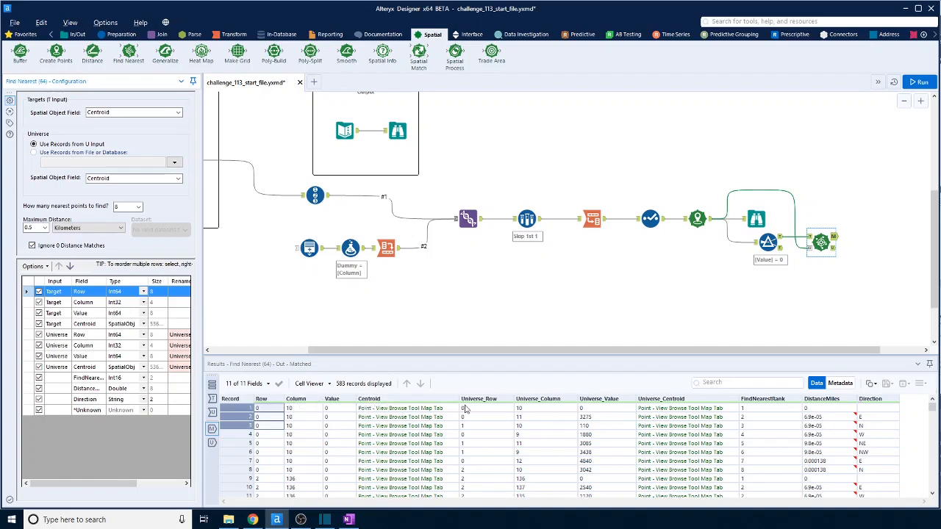
{"action": "left_click", "coordinate": [921, 82]}
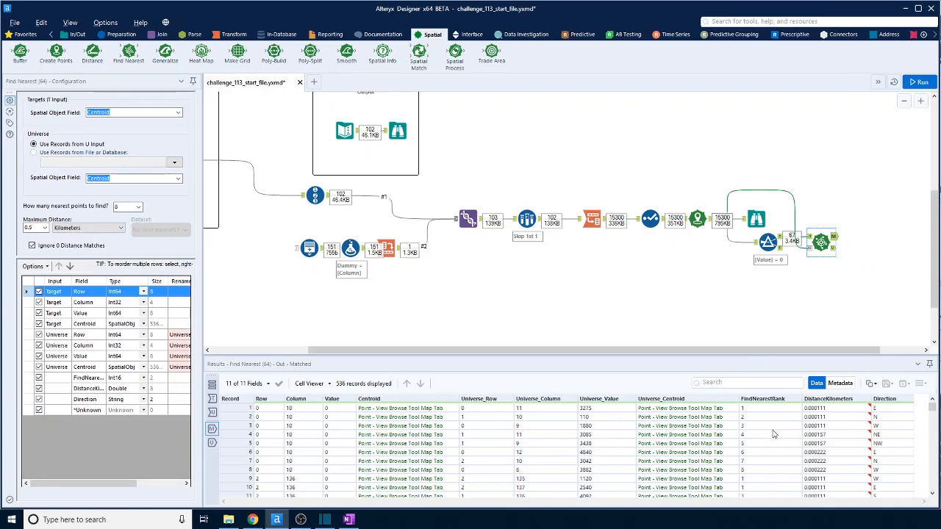
{"action": "left_click_drag", "start_coordinate": [755, 475], "coordinate": [760, 409]}
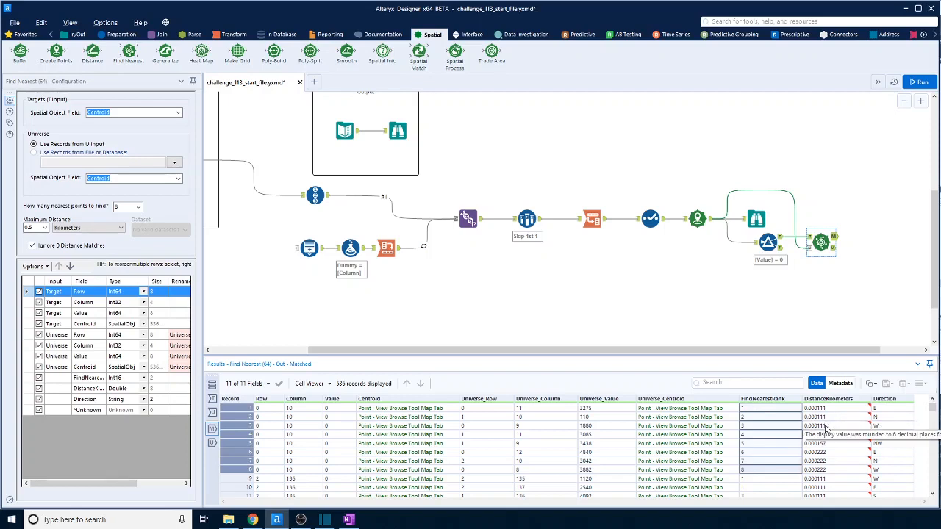
{"action": "left_click", "coordinate": [478, 463]}
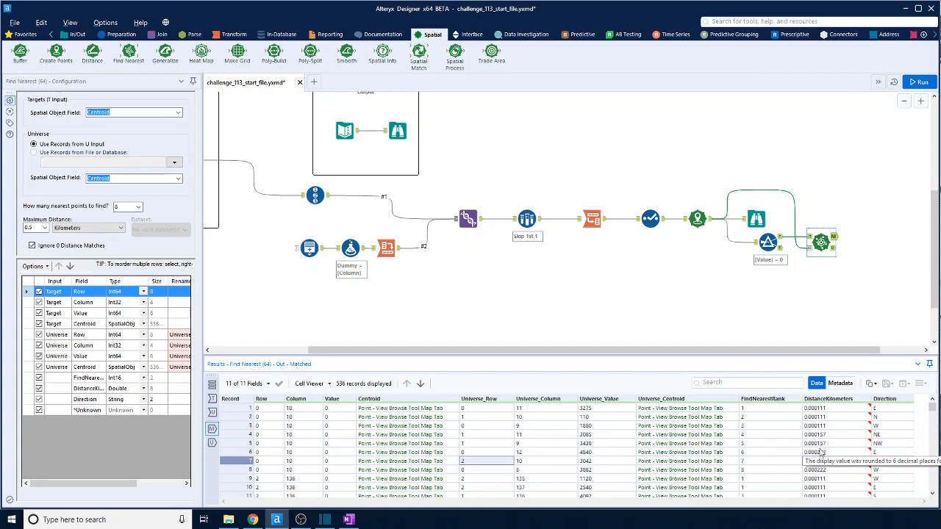
Set the Find Nearest maximum distance to 0.0002 kilometers and rerun the workflow.
{"action": "left_click", "coordinate": [32, 228]}
{"action": "type", "text": "0002"}
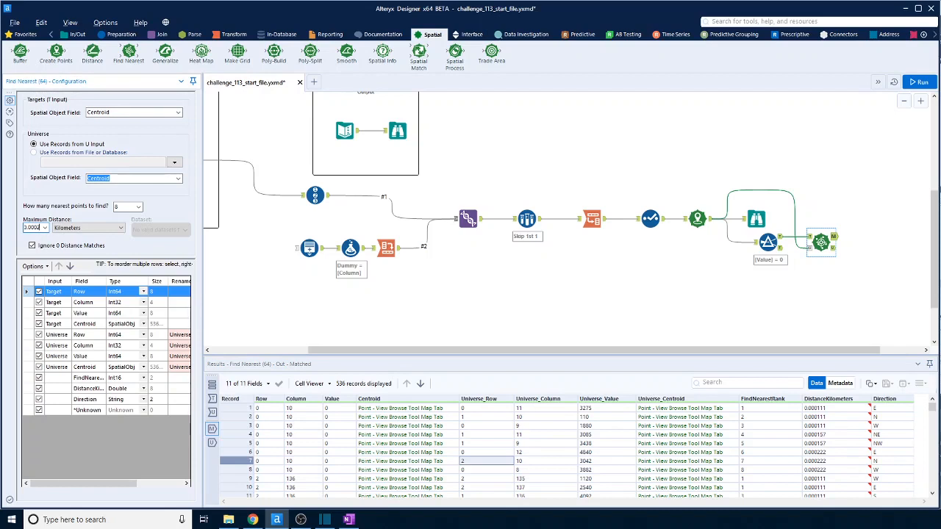
{"action": "left_click", "coordinate": [920, 81]}
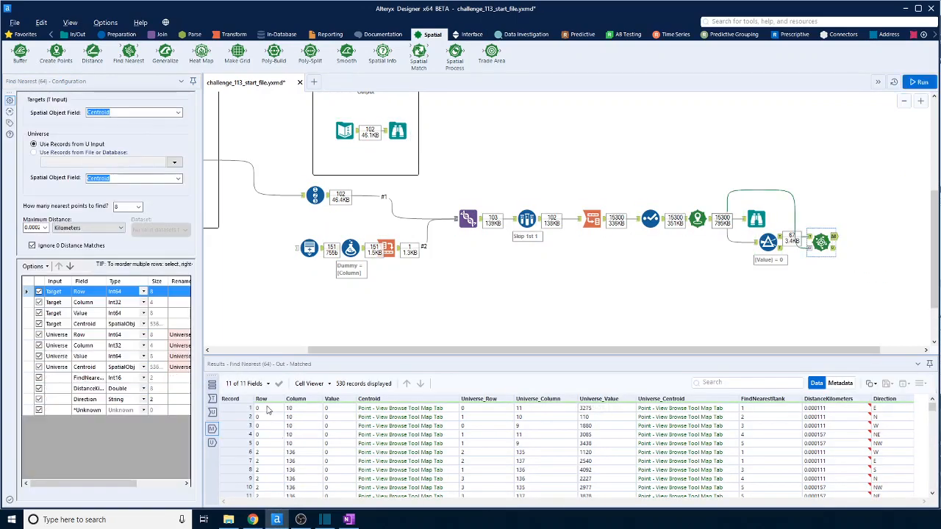
Examine the matched output to check which neighboring cells are returned for each zero-value Row and Column pair.
{"action": "scroll", "coordinate": [297, 455], "scroll_direction": "down", "scroll_amount": 2}
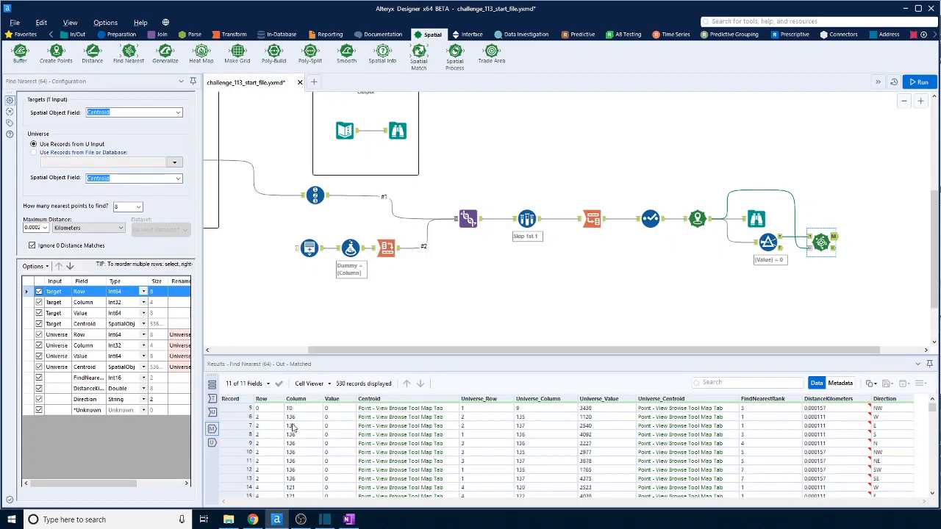
{"action": "left_click_drag", "start_coordinate": [269, 417], "coordinate": [277, 477]}
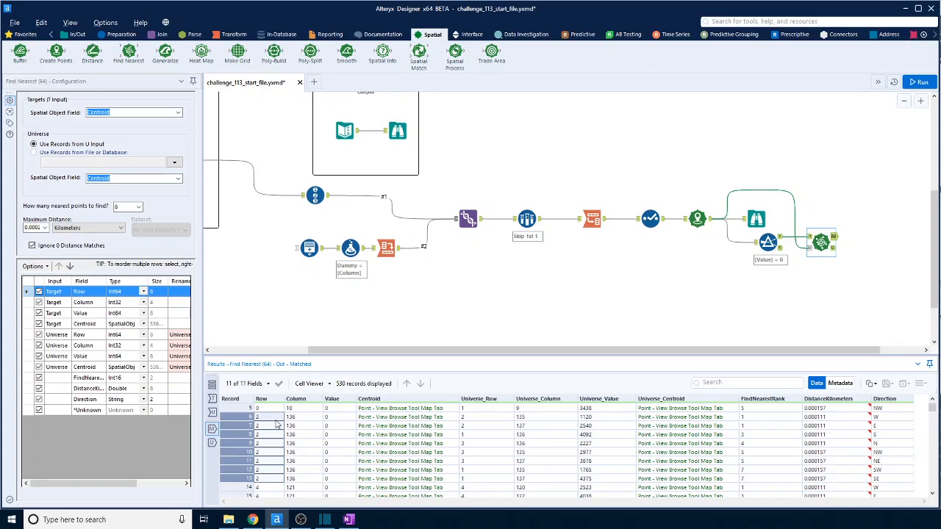
{"action": "scroll", "coordinate": [316, 448], "scroll_direction": "down", "scroll_amount": 3}
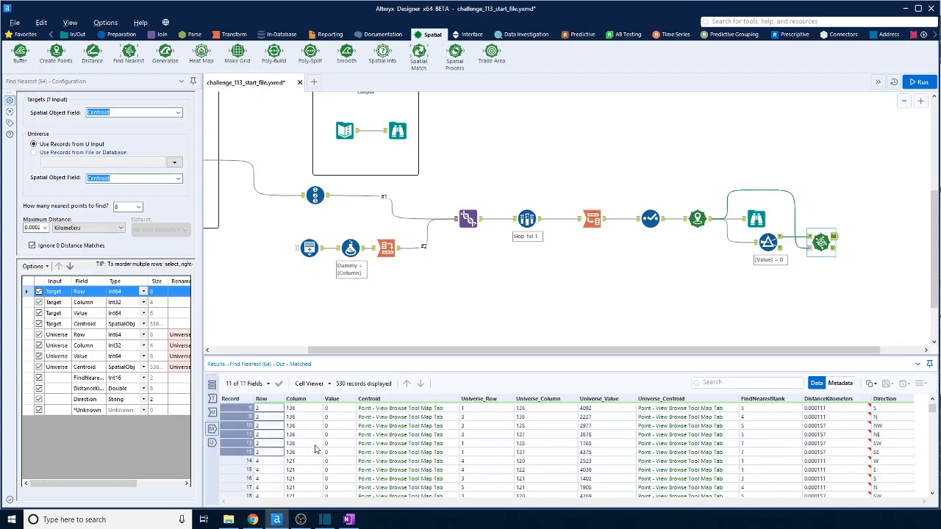
{"action": "scroll", "coordinate": [315, 449], "scroll_direction": "up", "scroll_amount": 3}
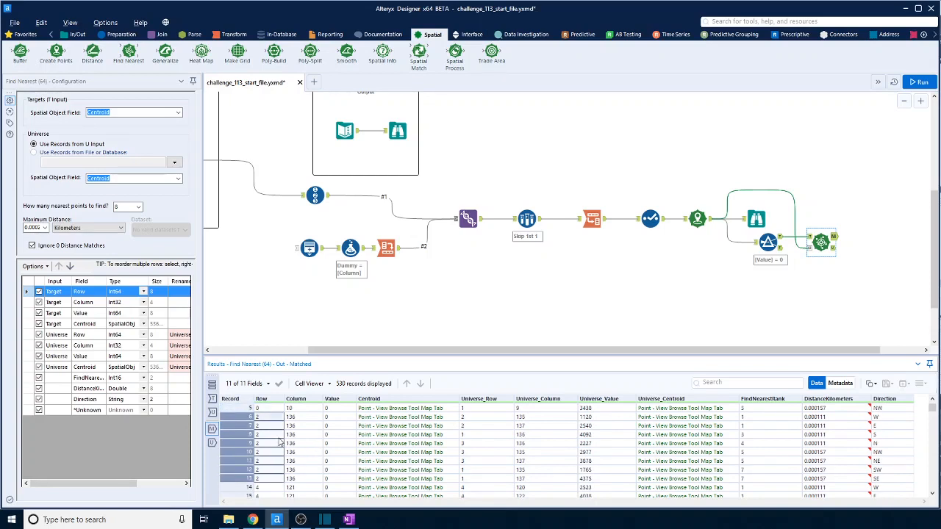
{"action": "scroll", "coordinate": [277, 478], "scroll_direction": "down", "scroll_amount": 3}
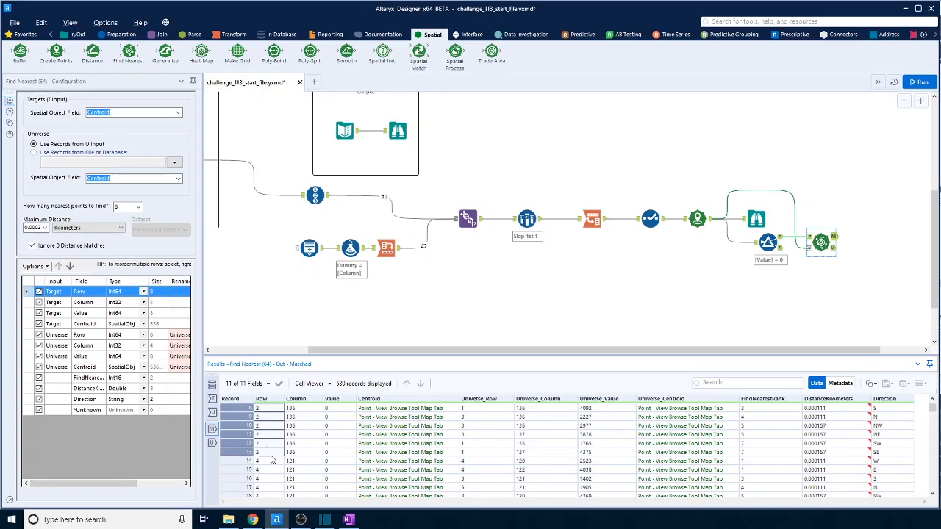
{"action": "scroll", "coordinate": [268, 435], "scroll_direction": "down", "scroll_amount": 1}
{"action": "left_click_drag", "start_coordinate": [269, 435], "coordinate": [272, 475]}
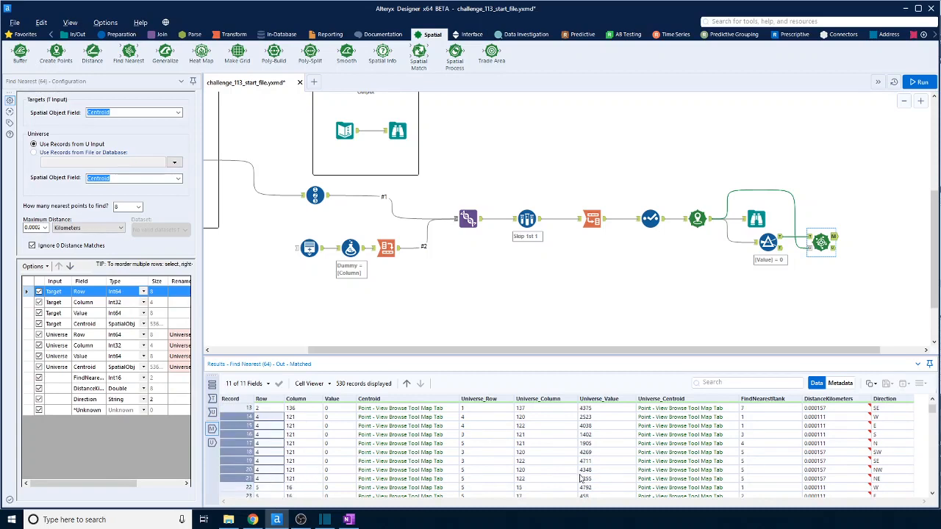
{"action": "scroll", "coordinate": [682, 474], "scroll_direction": "up", "scroll_amount": 4}
Add a Summarize tool to the matched output of Find Nearest and group by Row and Column.
{"action": "left_click", "coordinate": [225, 38]}
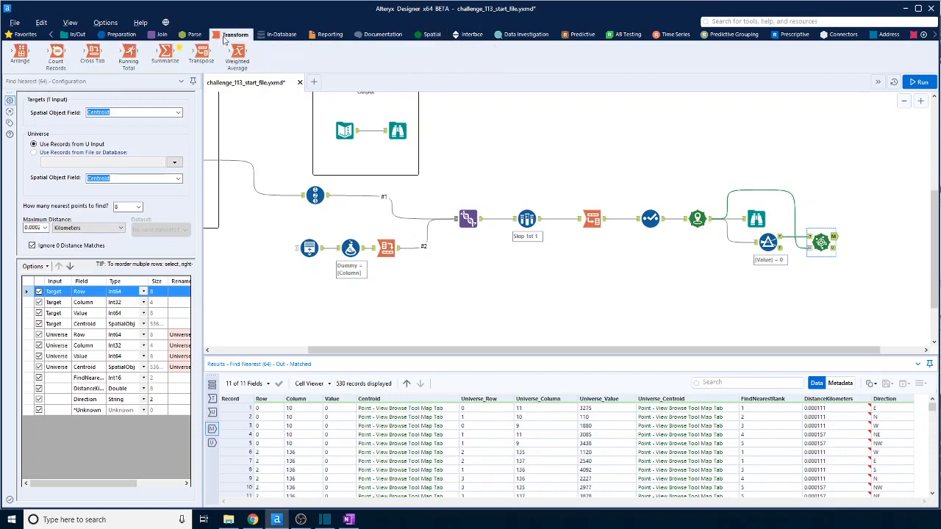
{"action": "left_click_drag", "start_coordinate": [159, 61], "coordinate": [875, 236]}
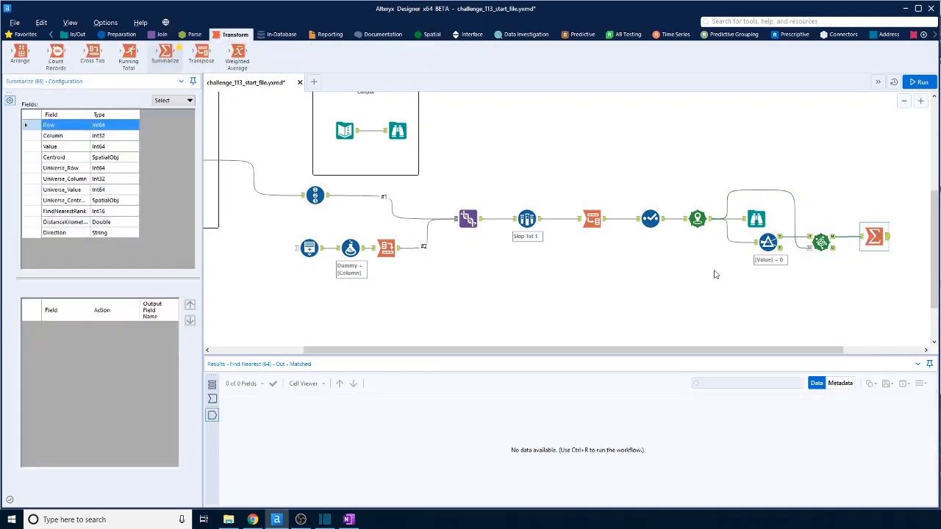
{"action": "left_click", "coordinate": [75, 138], "text": "shift"}
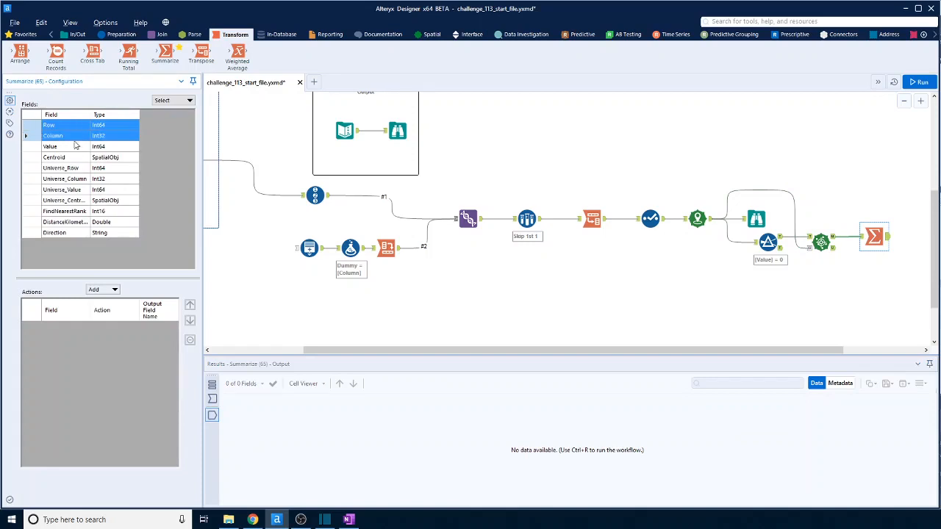
{"action": "left_click", "coordinate": [102, 289]}
{"action": "left_click", "coordinate": [155, 301]}
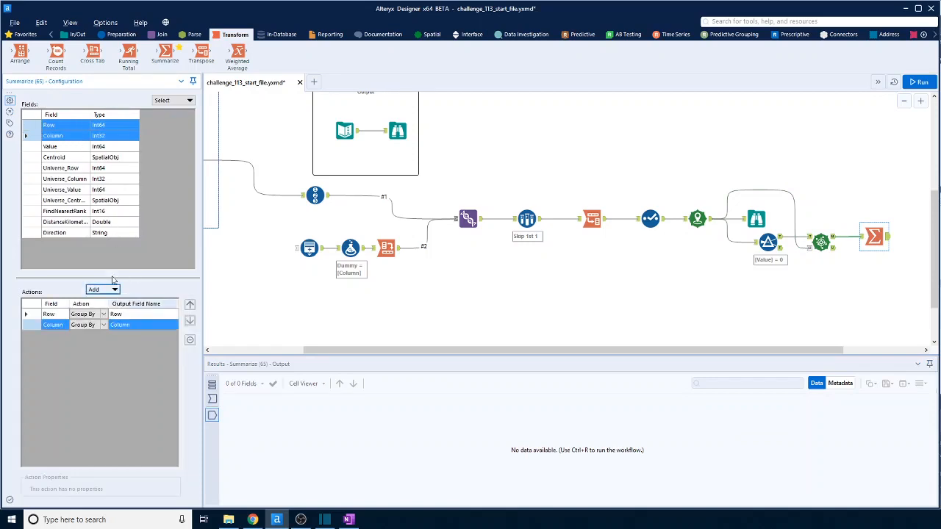
Add an Average of Universe_Value to the Summarize tool, run the workflow, and open its output.
{"action": "left_click", "coordinate": [66, 191]}
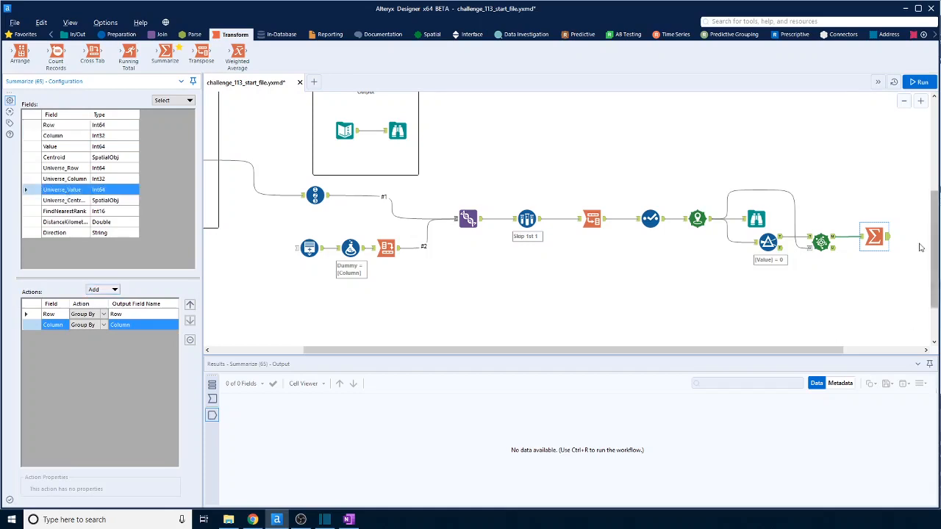
{"action": "left_click", "coordinate": [840, 240]}
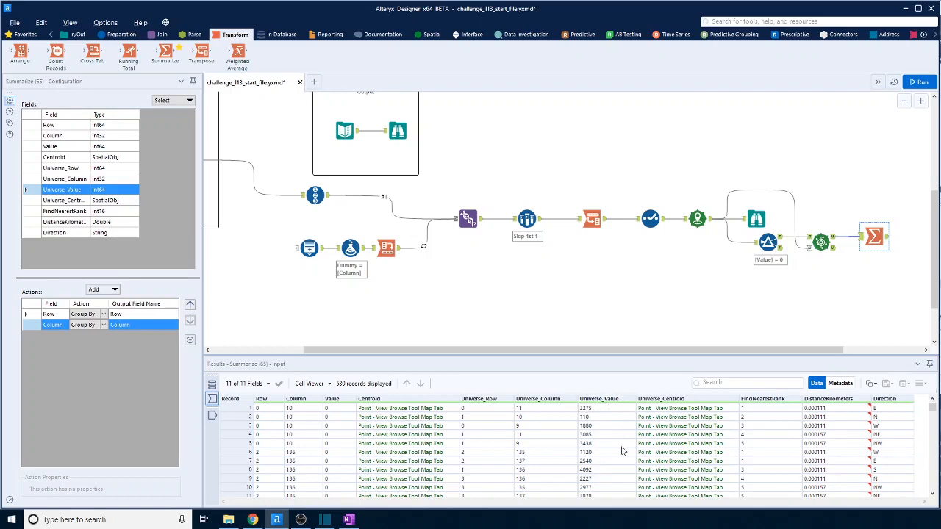
{"action": "left_click", "coordinate": [112, 292]}
{"action": "mouse_move", "coordinate": [147, 434]}
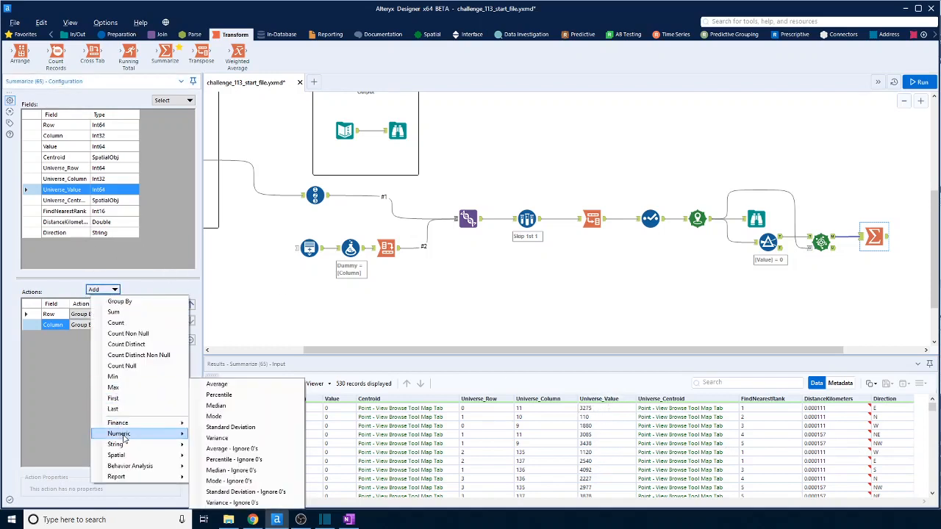
{"action": "left_click", "coordinate": [217, 383]}
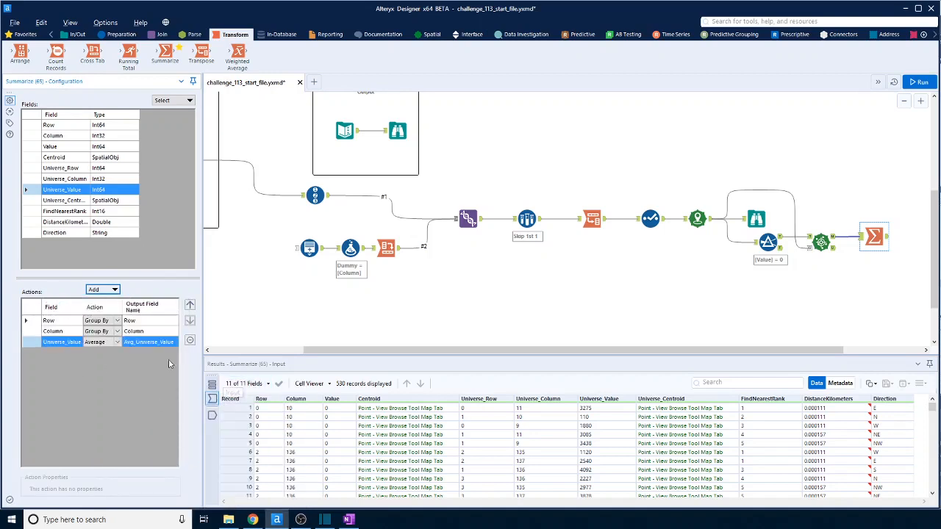
{"action": "left_click", "coordinate": [919, 82]}
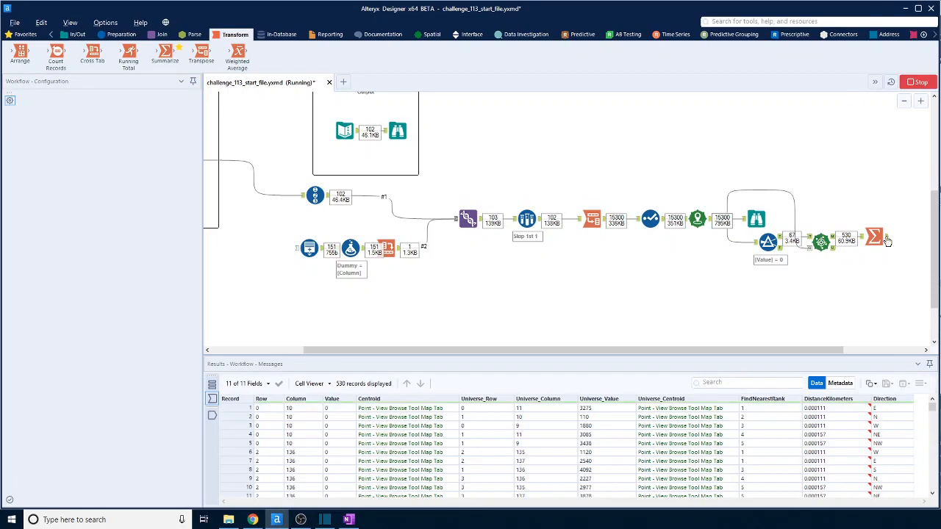
{"action": "left_click", "coordinate": [886, 241]}
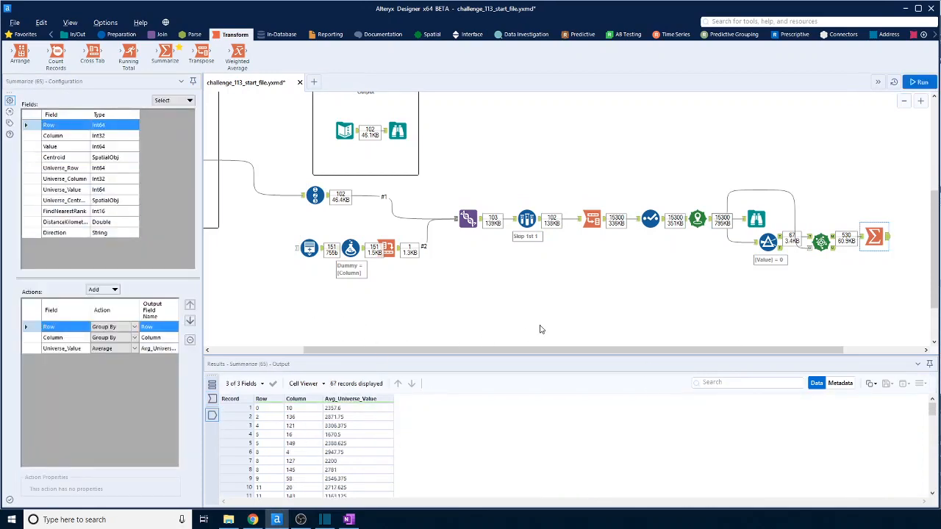
Add a Join tool below the workflow, feeding the Select tool's output into its left input and the Summarize output into its right.
{"action": "left_click", "coordinate": [653, 219]}
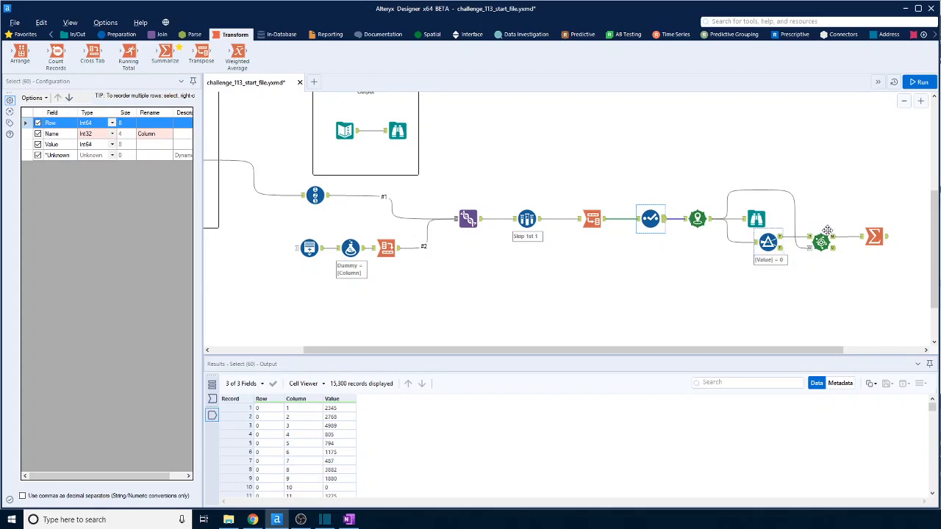
{"action": "left_click", "coordinate": [887, 239]}
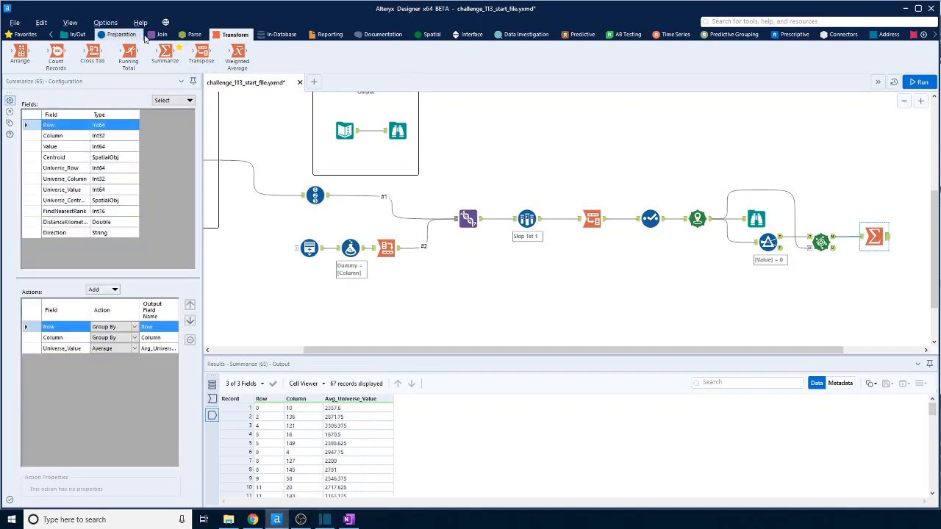
{"action": "left_click", "coordinate": [161, 34]}
{"action": "left_click_drag", "start_coordinate": [141, 62], "coordinate": [450, 314]}
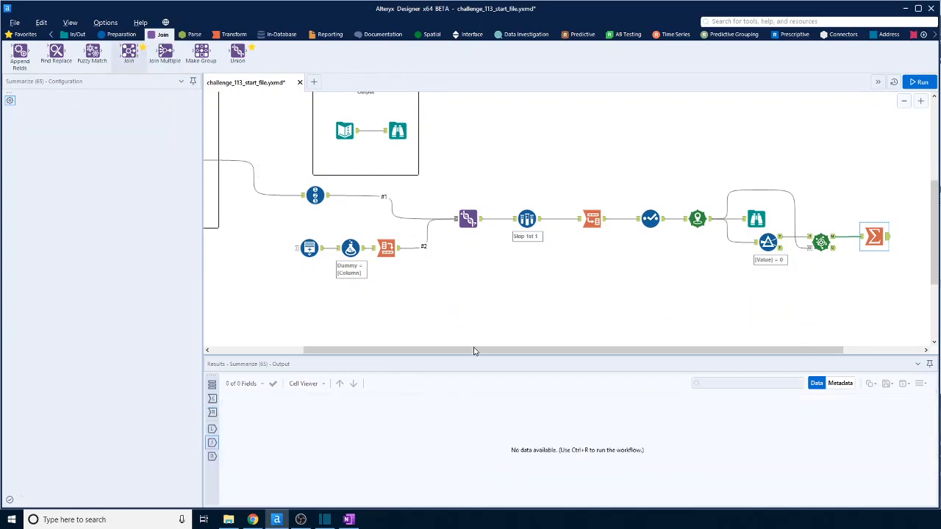
{"action": "mouse_move", "coordinate": [665, 221]}
{"action": "left_mouse_down"}
{"action": "mouse_move", "coordinate": [565, 273]}
{"action": "mouse_move", "coordinate": [440, 307]}
{"action": "left_mouse_up"}
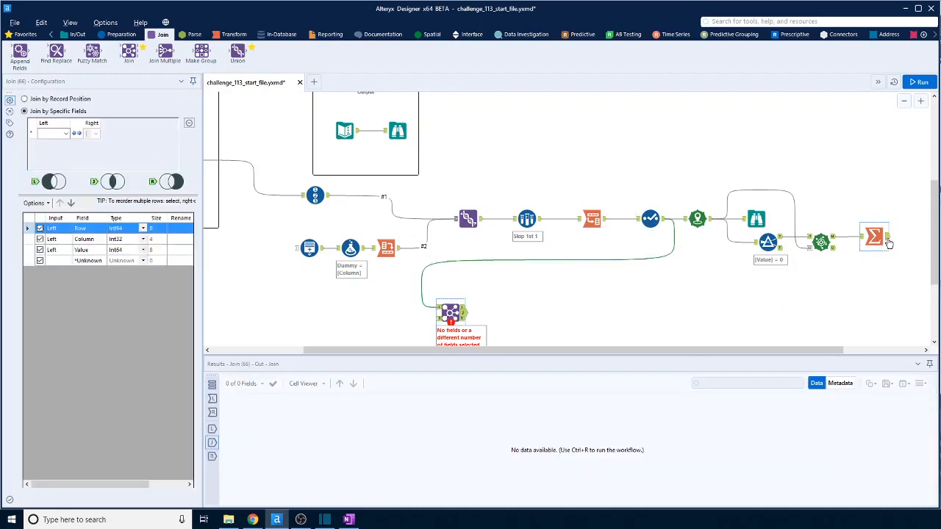
{"action": "left_click_drag", "start_coordinate": [888, 237], "coordinate": [441, 318]}
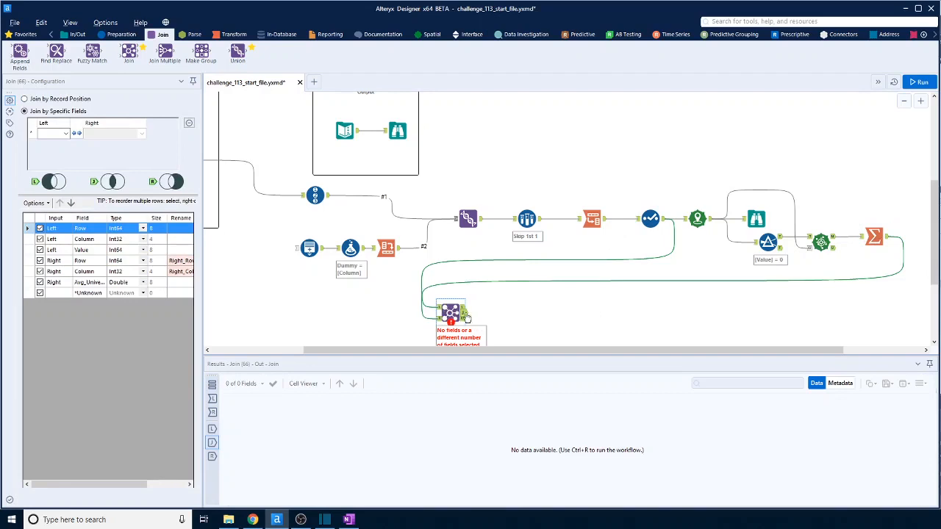
Join the two streams on Row and Column, exclude the right-hand Row and Column fields, run the workflow, and check the joined records.
{"action": "left_click", "coordinate": [63, 134]}
{"action": "left_click", "coordinate": [50, 145]}
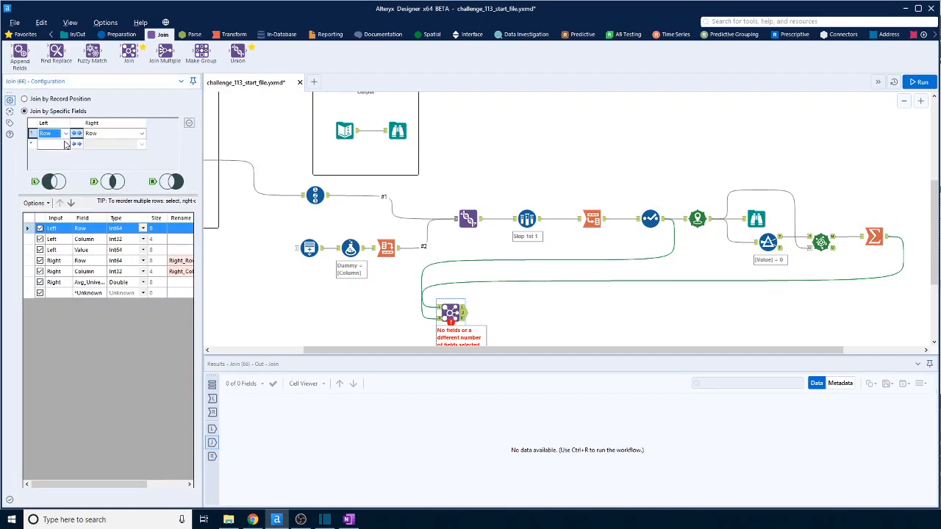
{"action": "left_click", "coordinate": [65, 145]}
{"action": "left_click", "coordinate": [50, 156]}
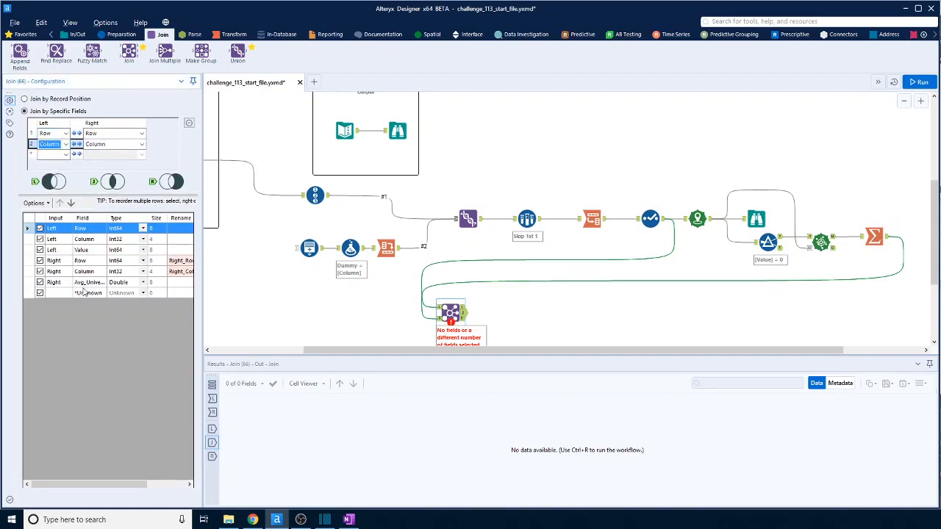
{"action": "left_click", "coordinate": [40, 261]}
{"action": "left_click", "coordinate": [41, 272]}
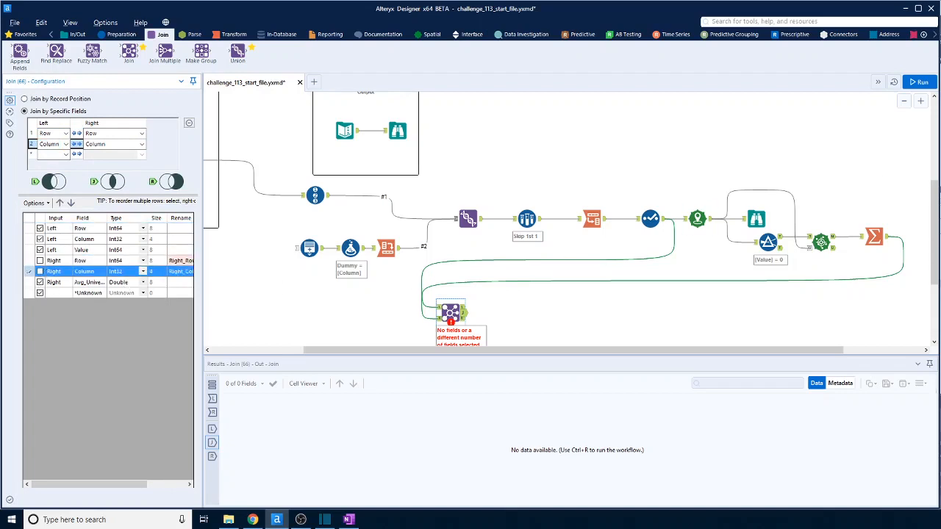
{"action": "key", "text": "ctrl+r"}
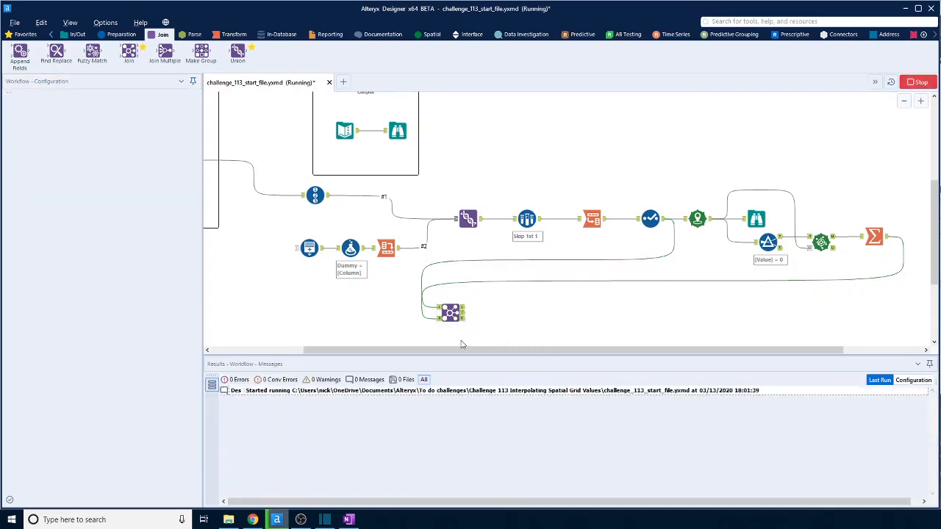
{"action": "left_click", "coordinate": [457, 312]}
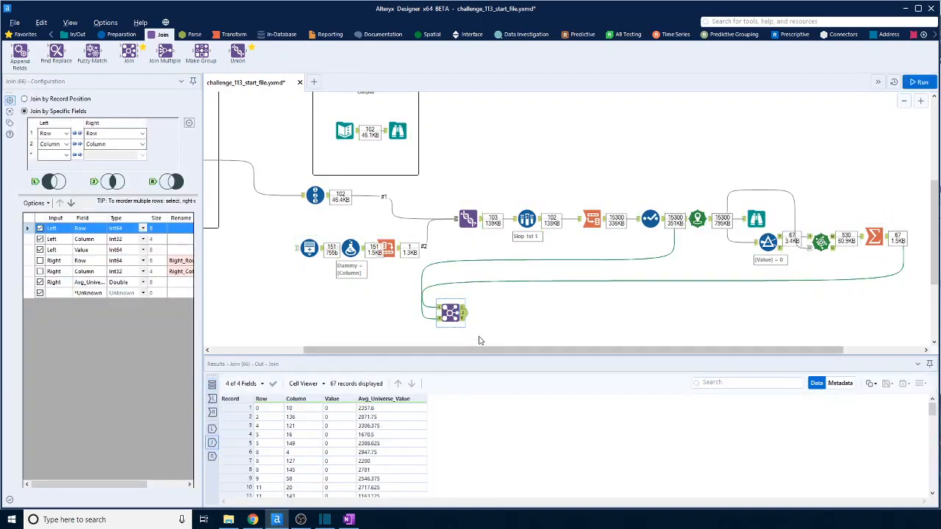
{"action": "scroll", "coordinate": [363, 425], "scroll_direction": "down", "scroll_amount": 7}
{"action": "scroll", "coordinate": [362, 426], "scroll_direction": "down", "scroll_amount": 5}
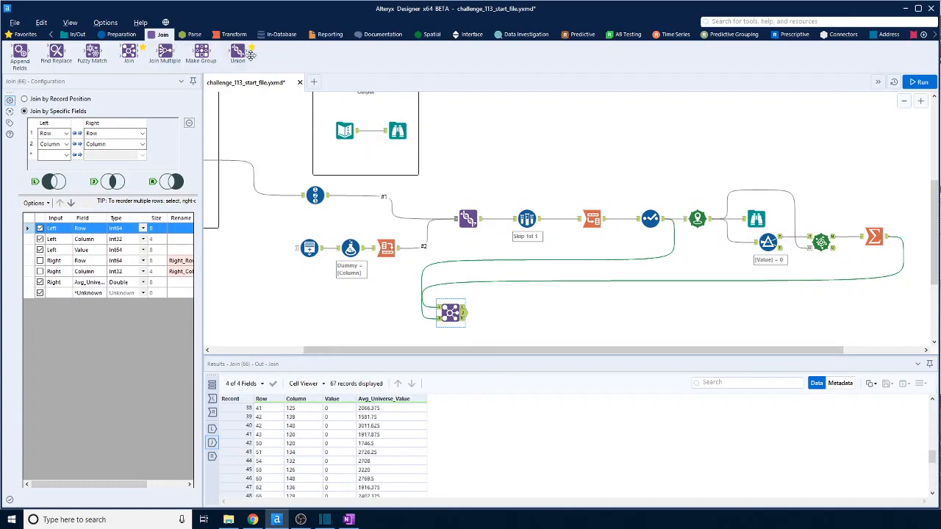
Place a Union tool beyond the Join and insert a Select tool between the Join's matched output and the Union.
{"action": "left_click_drag", "start_coordinate": [237, 52], "coordinate": [526, 313]}
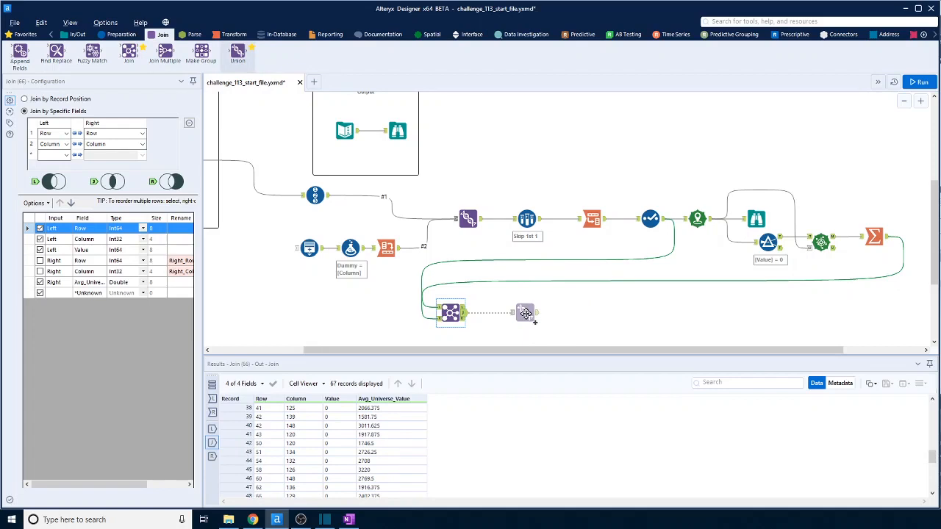
{"action": "mouse_move", "coordinate": [525, 313]}
{"action": "left_mouse_down"}
{"action": "mouse_move", "coordinate": [563, 314]}
{"action": "mouse_move", "coordinate": [544, 314]}
{"action": "left_mouse_up"}
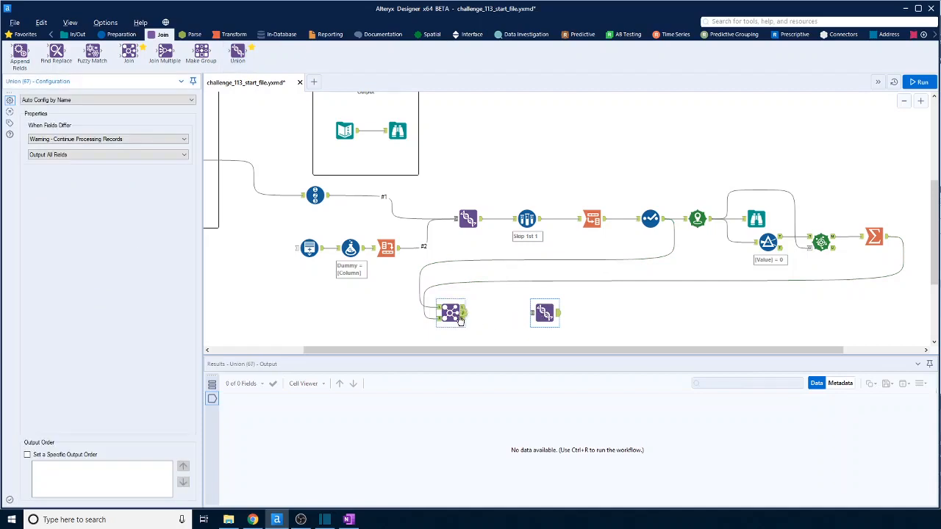
{"action": "left_click", "coordinate": [122, 37]}
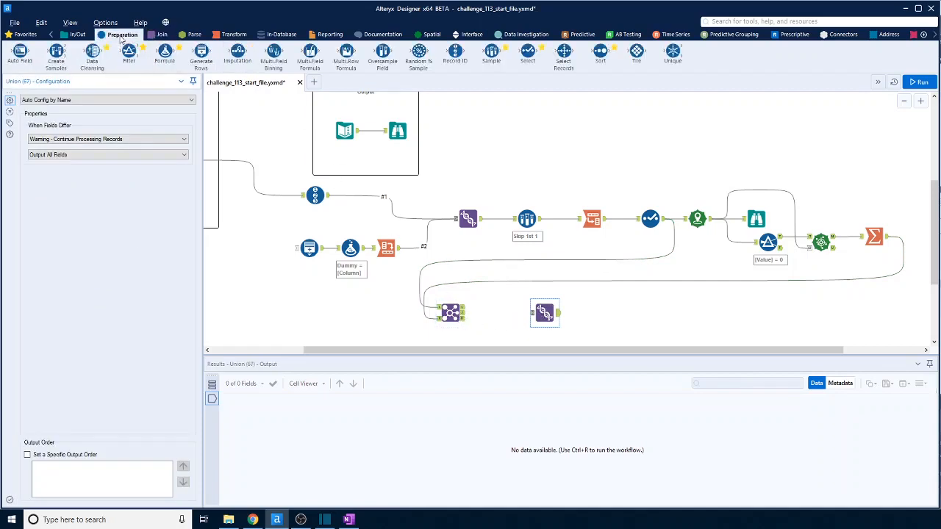
{"action": "left_click_drag", "start_coordinate": [528, 53], "coordinate": [514, 317]}
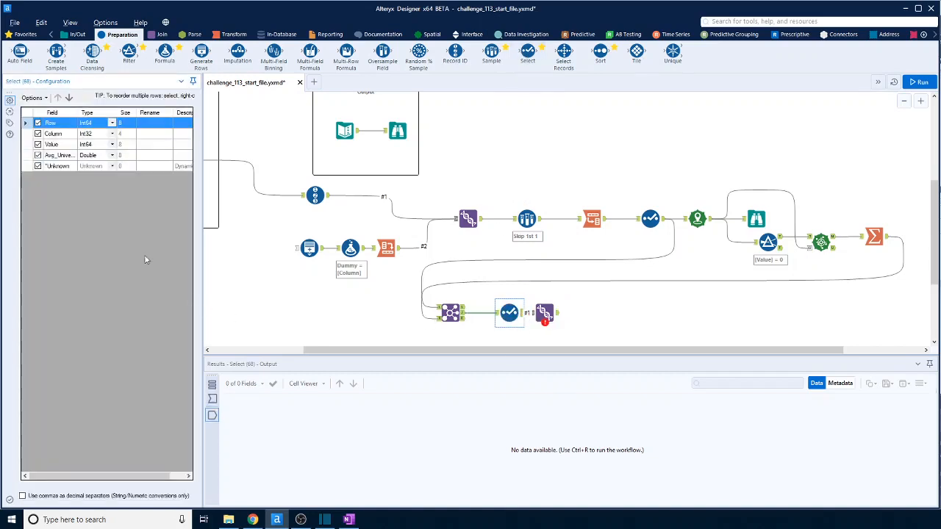
Deselect the original Value field in the new Select tool, rename Avg_Universe_Value to Value, and space the Union tool farther away.
{"action": "left_click", "coordinate": [38, 145]}
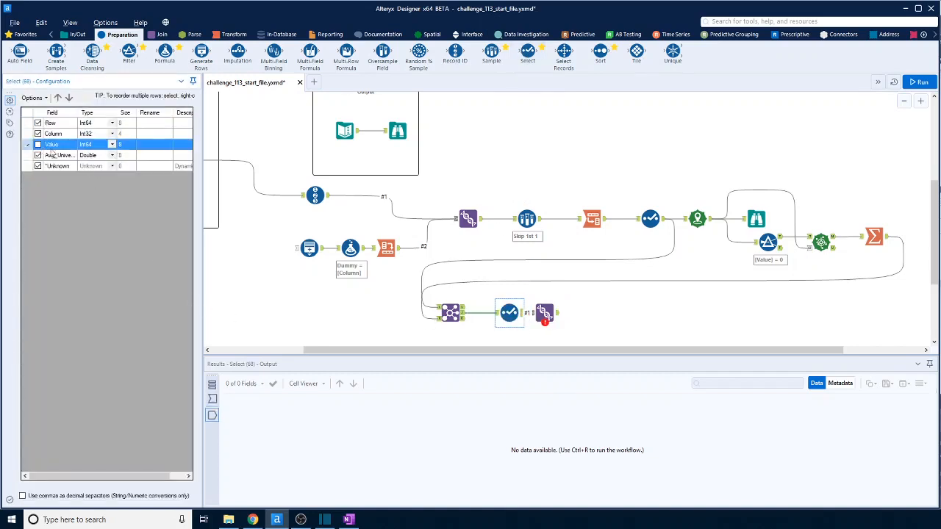
{"action": "left_click", "coordinate": [149, 156]}
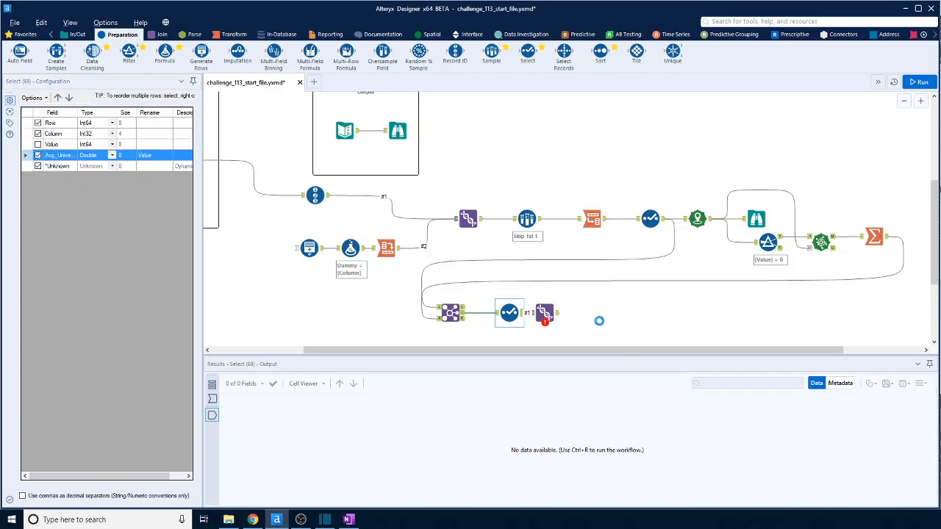
{"action": "left_click", "coordinate": [598, 319]}
{"action": "left_click_drag", "start_coordinate": [592, 311], "coordinate": [598, 313]}
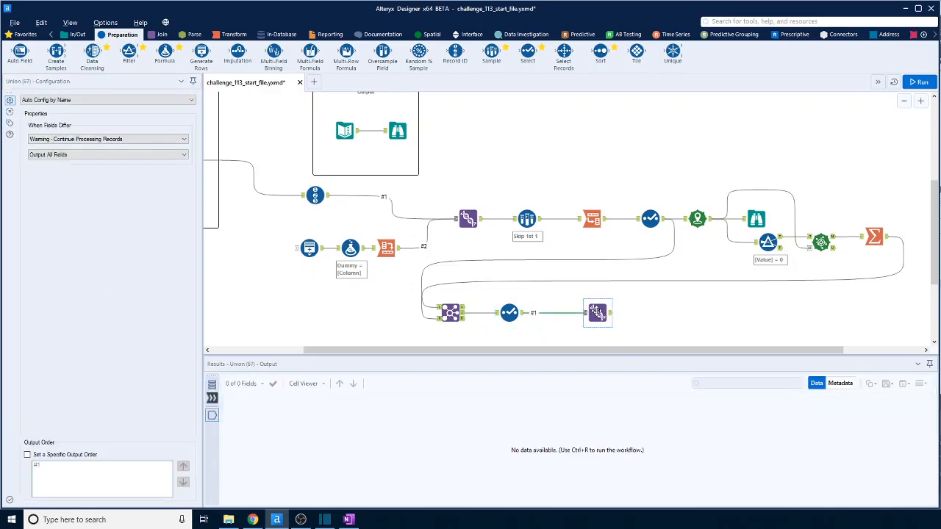
Connect the Join's left unmatched output to the Union tool, run the workflow, and open the Union output.
{"action": "left_click", "coordinate": [165, 35]}
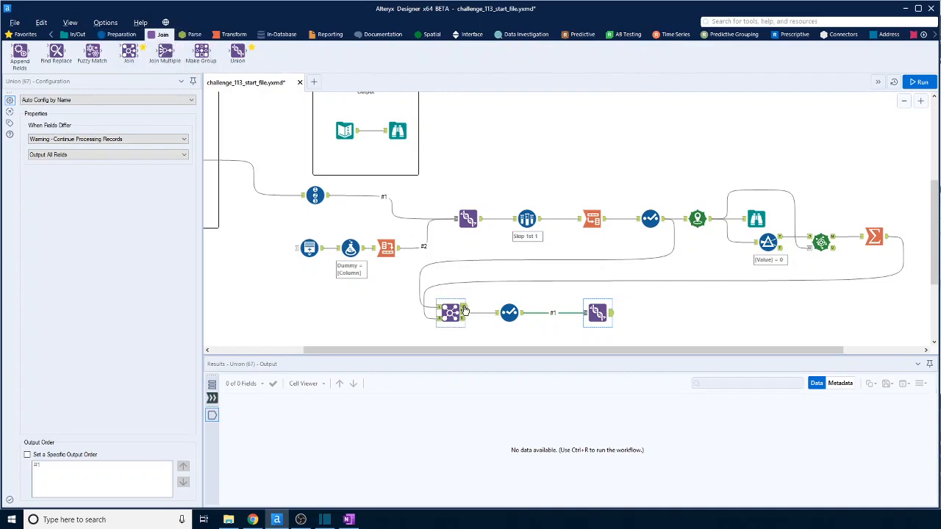
{"action": "left_click_drag", "start_coordinate": [464, 309], "coordinate": [598, 313]}
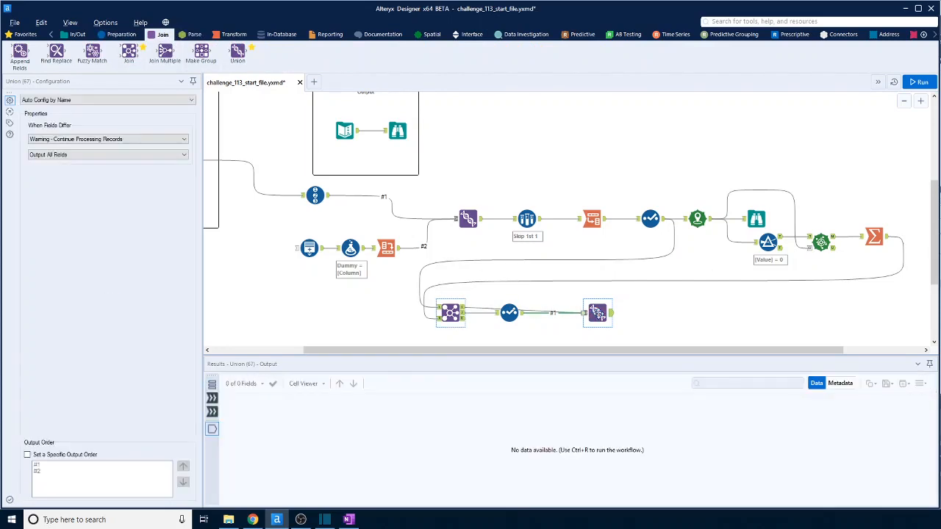
{"action": "left_click", "coordinate": [919, 82]}
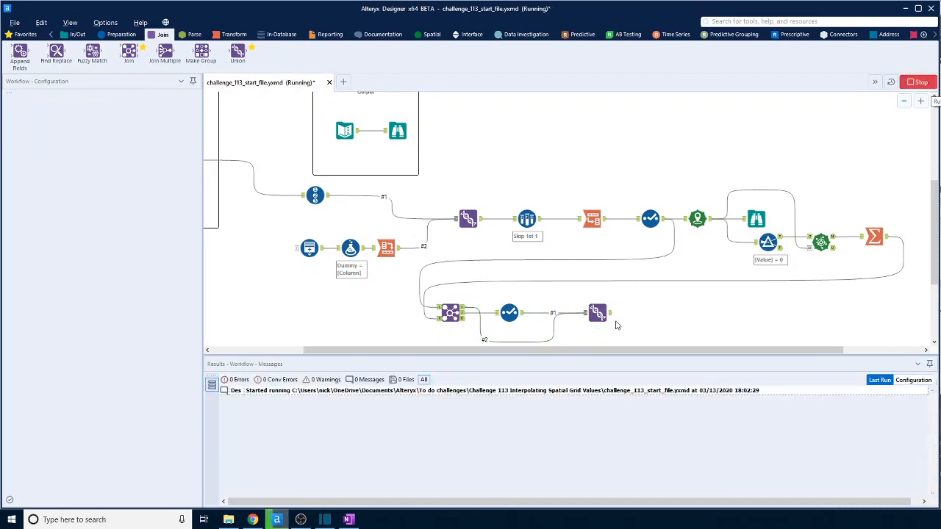
{"action": "left_click", "coordinate": [609, 316]}
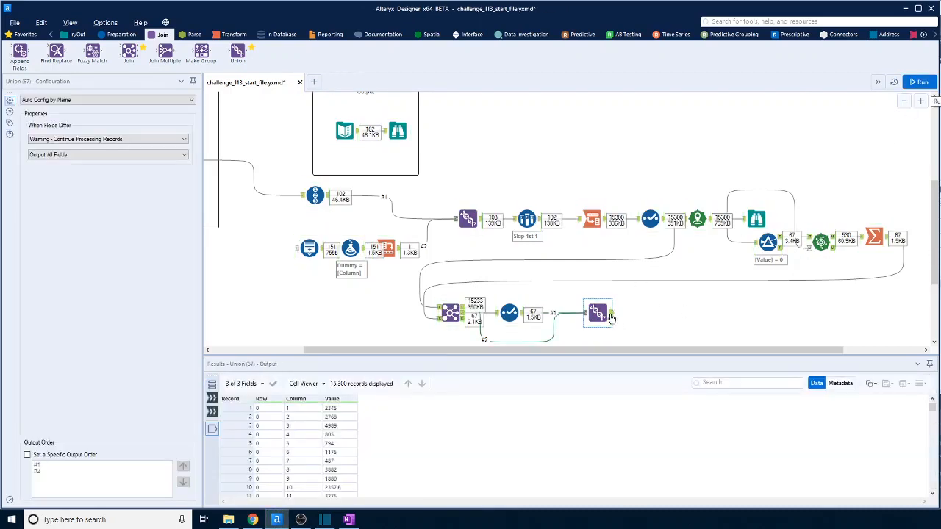
Examine the Union output from the first to the last record to check the Row, Column and Value order.
{"action": "scroll", "coordinate": [316, 445], "scroll_direction": "down", "scroll_amount": 15}
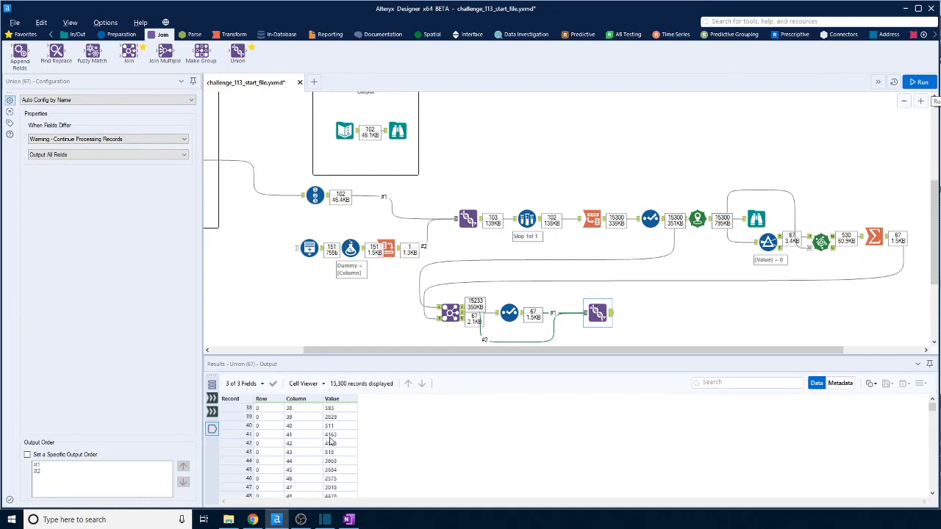
{"action": "scroll", "coordinate": [330, 441], "scroll_direction": "down", "scroll_amount": 20}
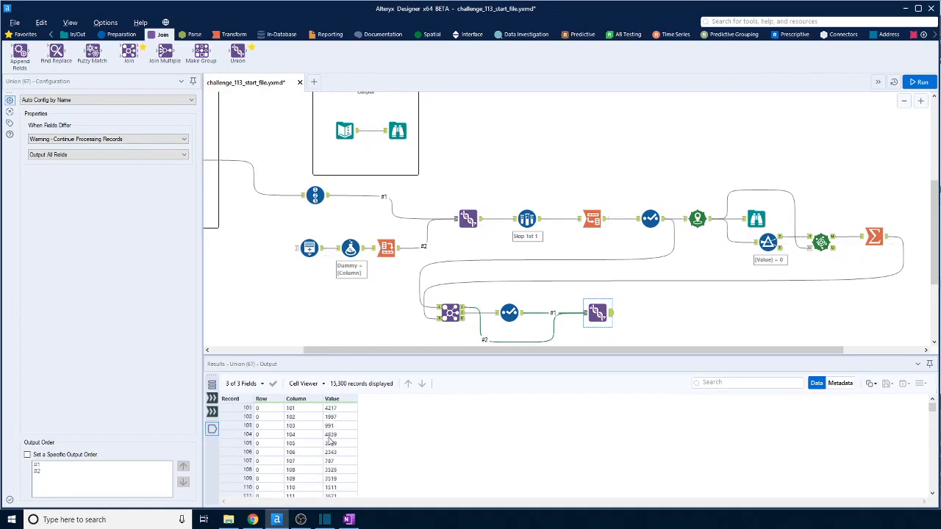
{"action": "scroll", "coordinate": [330, 441], "scroll_direction": "up", "scroll_amount": 5}
{"action": "scroll", "coordinate": [322, 424], "scroll_direction": "up", "scroll_amount": 20}
{"action": "scroll", "coordinate": [321, 423], "scroll_direction": "up", "scroll_amount": 7}
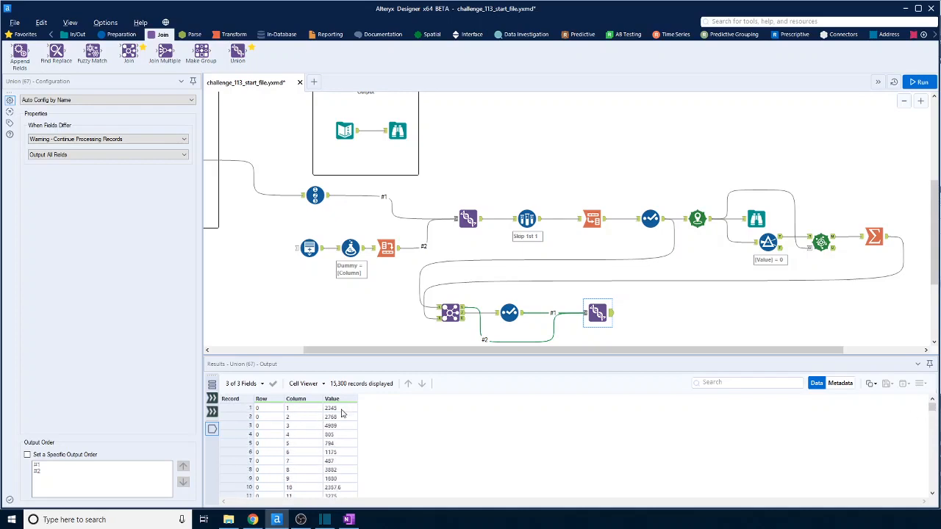
{"action": "scroll", "coordinate": [342, 415], "scroll_direction": "down", "scroll_amount": 4}
{"action": "scroll", "coordinate": [342, 417], "scroll_direction": "down", "scroll_amount": 19}
{"action": "scroll", "coordinate": [340, 417], "scroll_direction": "down", "scroll_amount": 4}
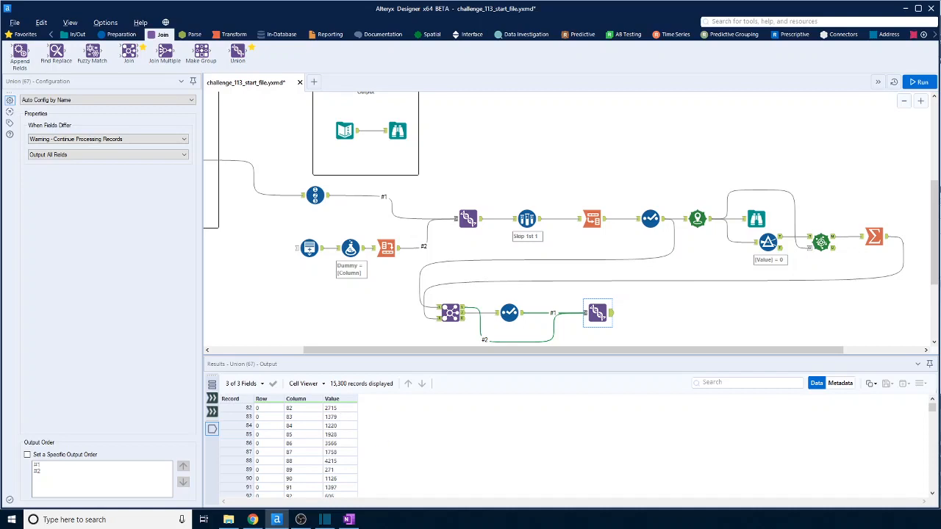
{"action": "left_click_drag", "start_coordinate": [932, 408], "coordinate": [936, 501]}
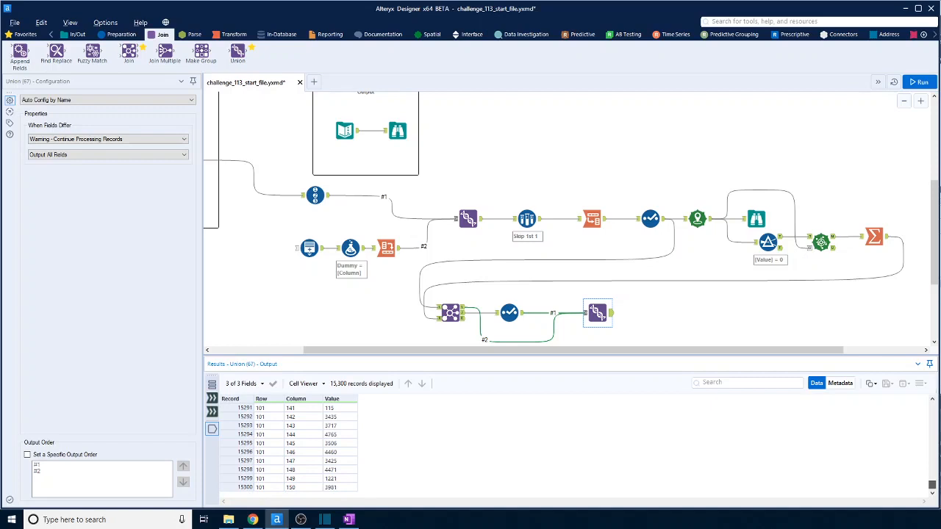
{"action": "left_click_drag", "start_coordinate": [932, 485], "coordinate": [932, 406]}
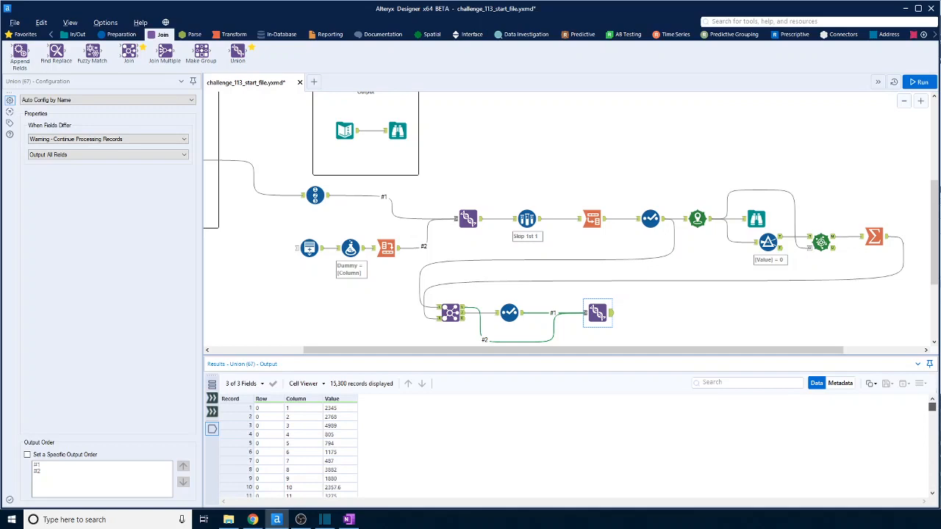
Add a Cross Tab tool after the Union, grouping by Row, with Column as headers, Value as values and Sum as the aggregation method.
{"action": "left_click", "coordinate": [234, 34]}
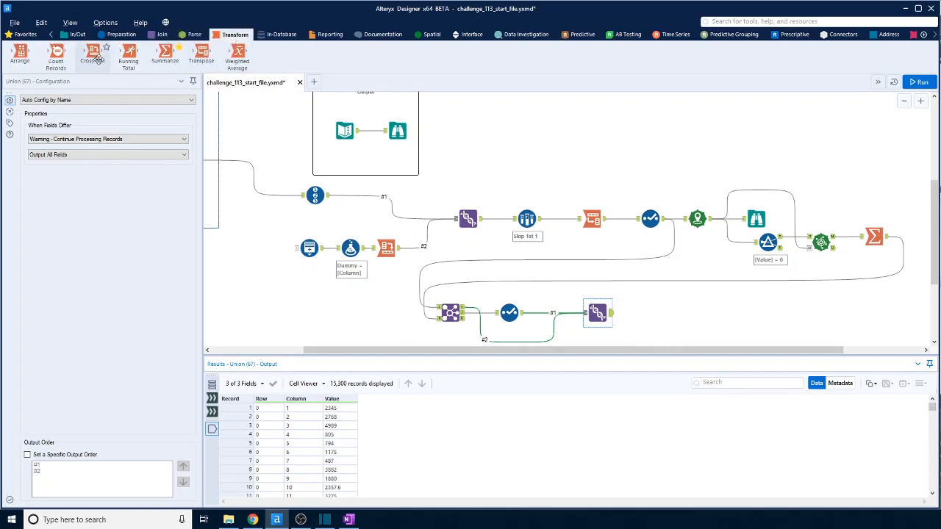
{"action": "left_click_drag", "start_coordinate": [92, 53], "coordinate": [660, 321]}
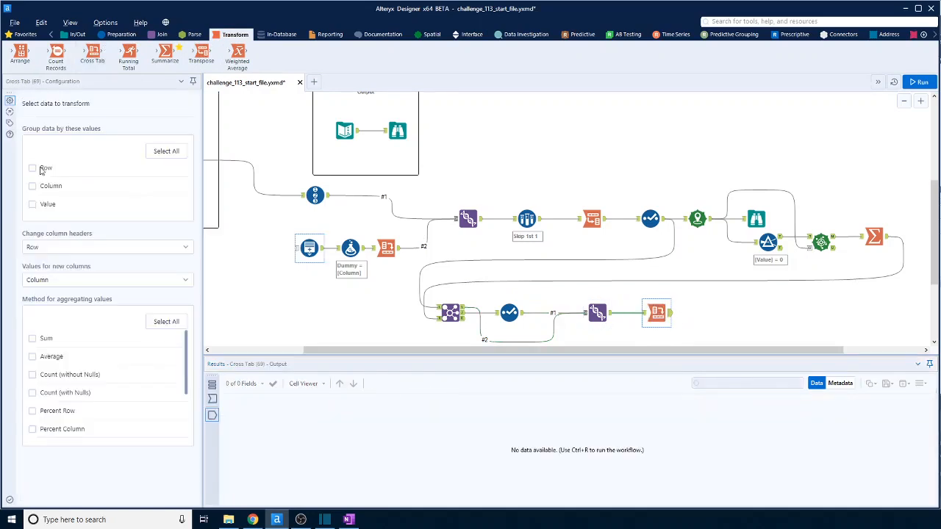
{"action": "left_click", "coordinate": [42, 171]}
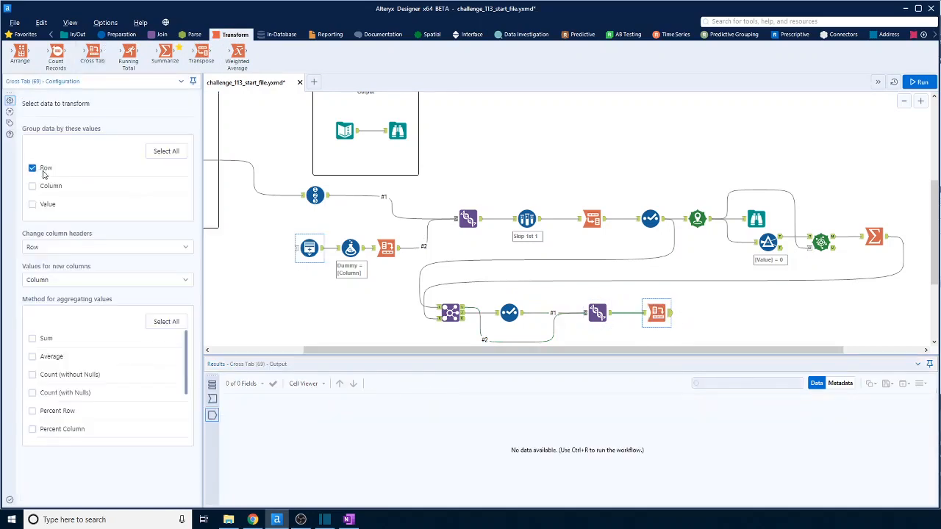
{"action": "left_click", "coordinate": [118, 248]}
{"action": "left_click", "coordinate": [65, 279]}
{"action": "left_click", "coordinate": [61, 283]}
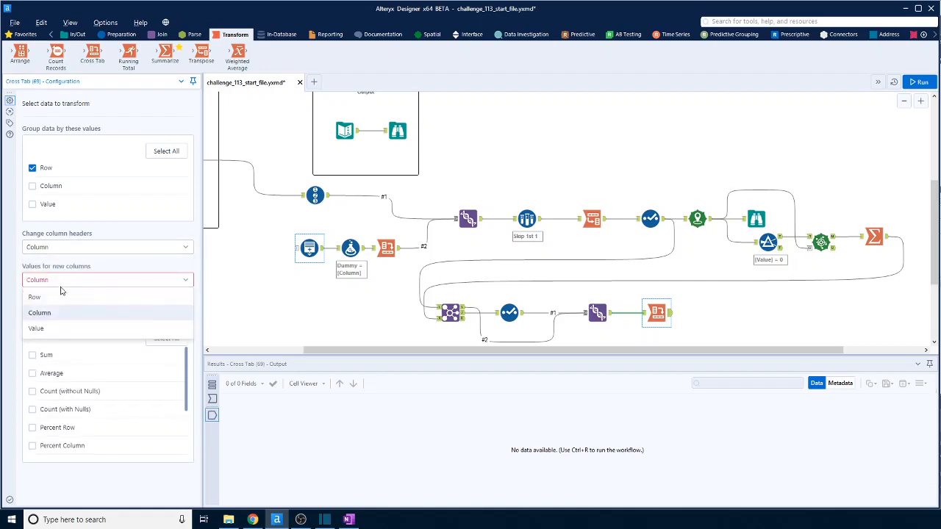
{"action": "left_click", "coordinate": [36, 329]}
{"action": "left_click", "coordinate": [32, 340]}
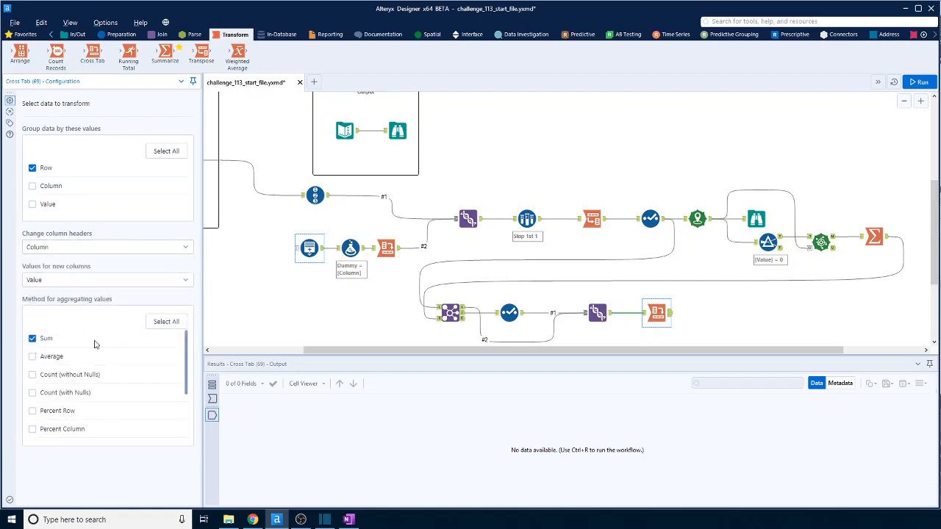
Run the workflow and open the new Cross Tab tool's output.
{"action": "left_click", "coordinate": [685, 325]}
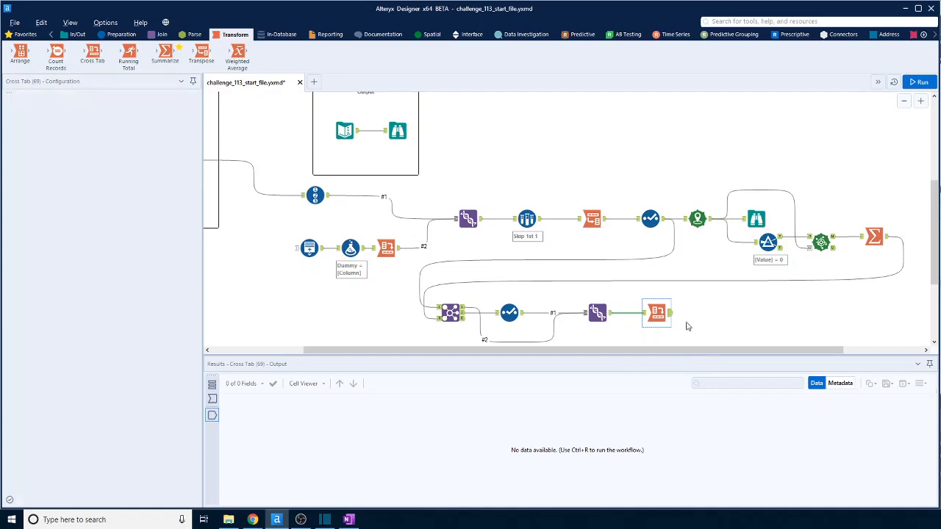
{"action": "key", "text": "ctrl+r"}
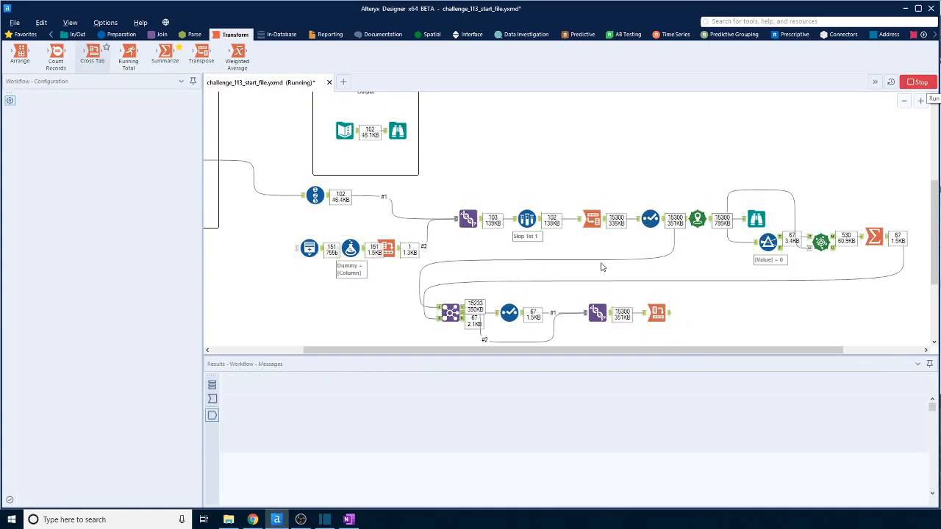
{"action": "left_click", "coordinate": [660, 313]}
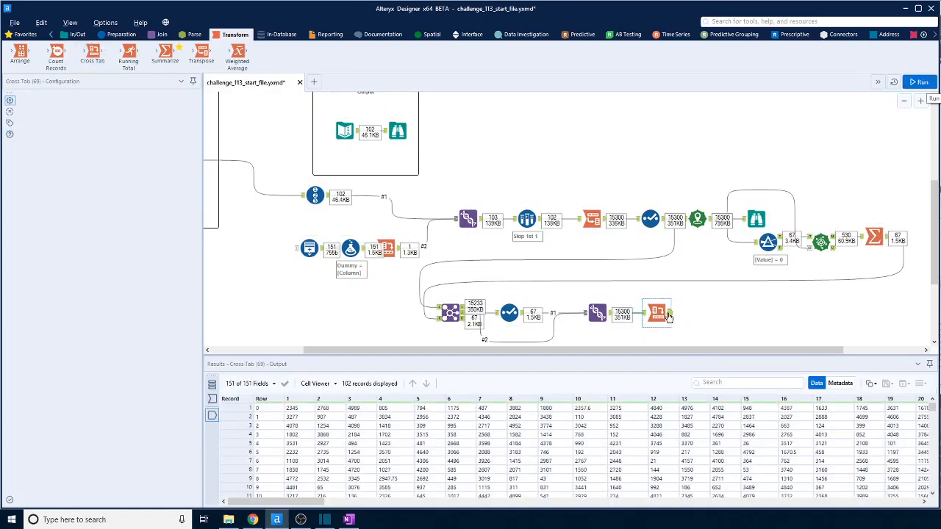
Attach a Browse tool to the new Cross Tab's output, run the workflow, and open the Browse results.
{"action": "left_click", "coordinate": [77, 34]}
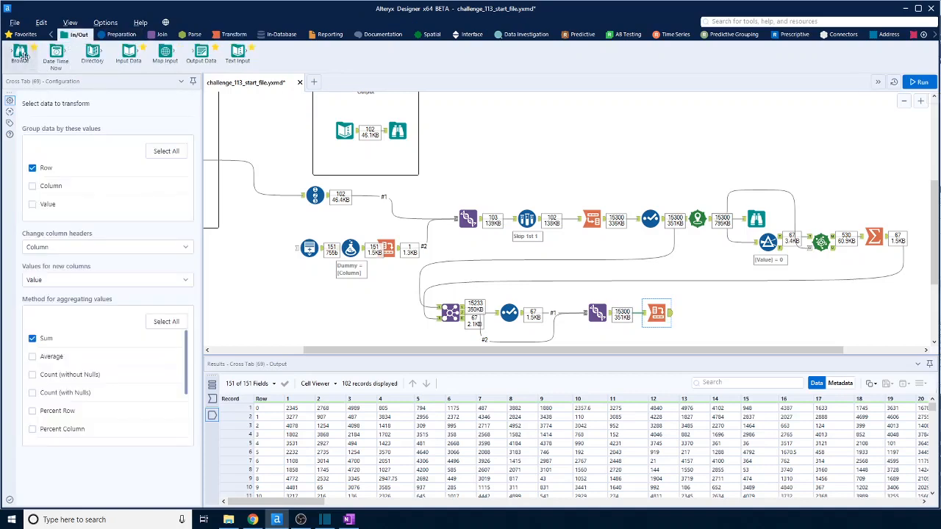
{"action": "left_click_drag", "start_coordinate": [20, 51], "coordinate": [709, 314]}
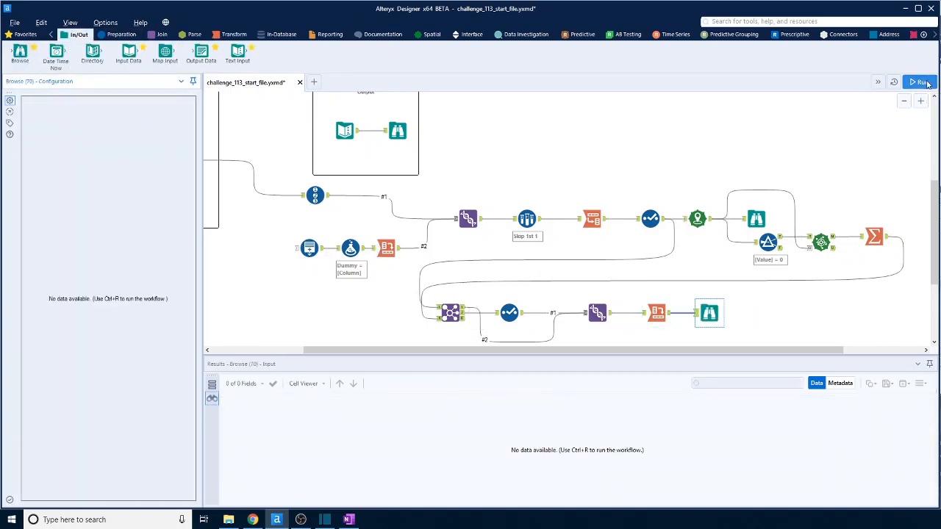
{"action": "key", "text": "ctrl+r"}
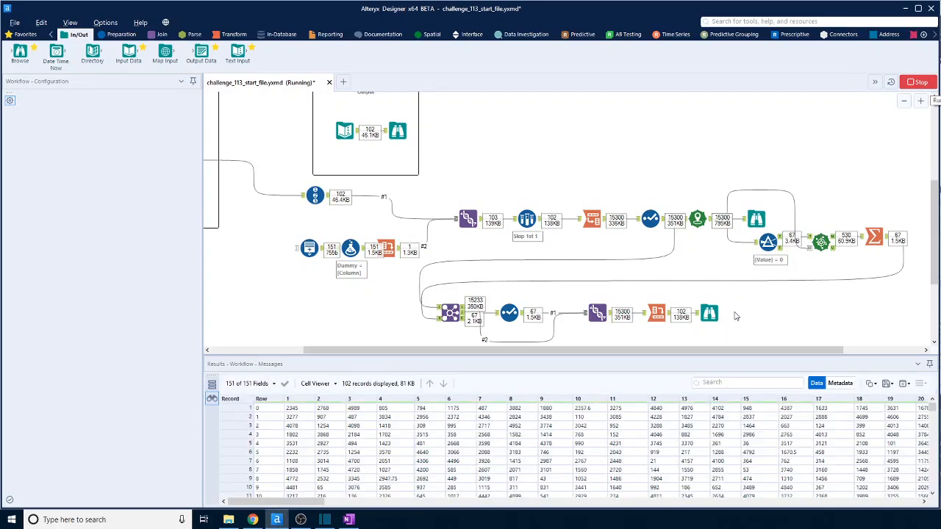
{"action": "left_click", "coordinate": [709, 313]}
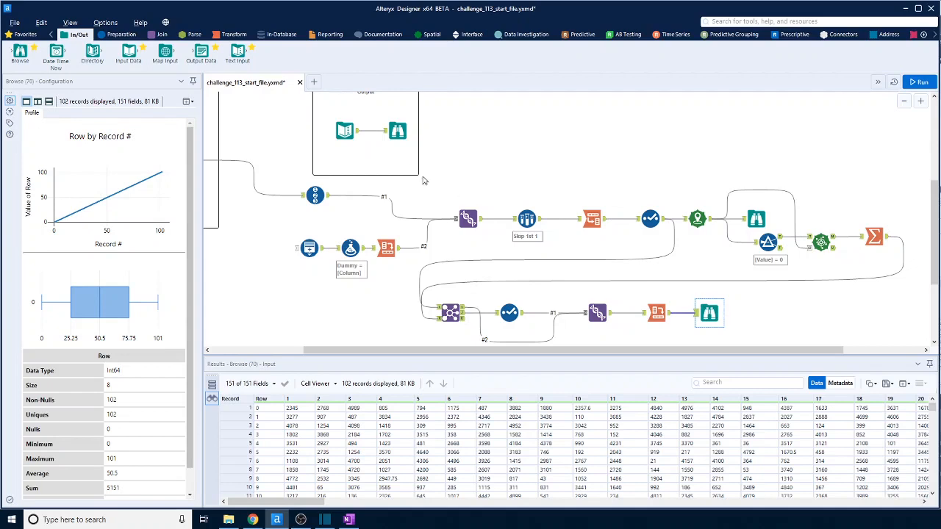
Compare the expected output with the rebuilt grid, checking the cell at Row 8, column 3 of the expected output.
{"action": "left_click", "coordinate": [397, 132]}
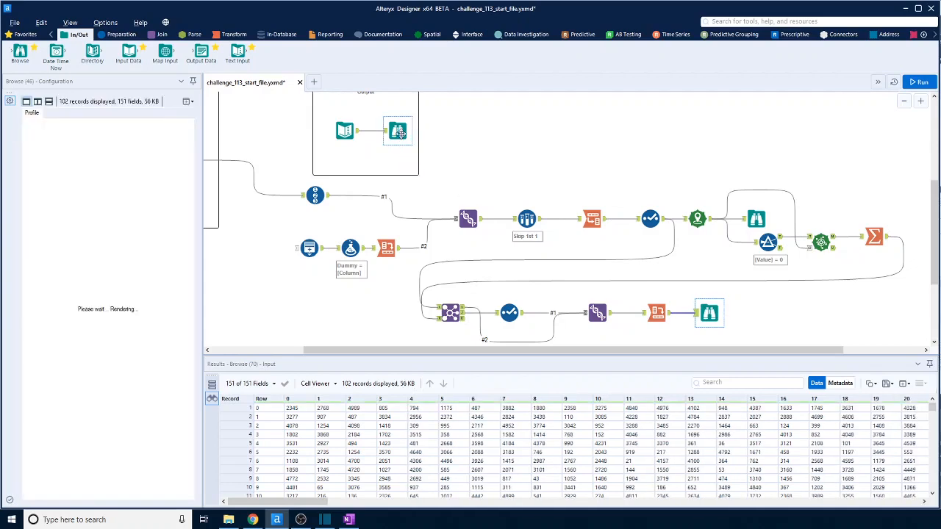
{"action": "left_click", "coordinate": [709, 313]}
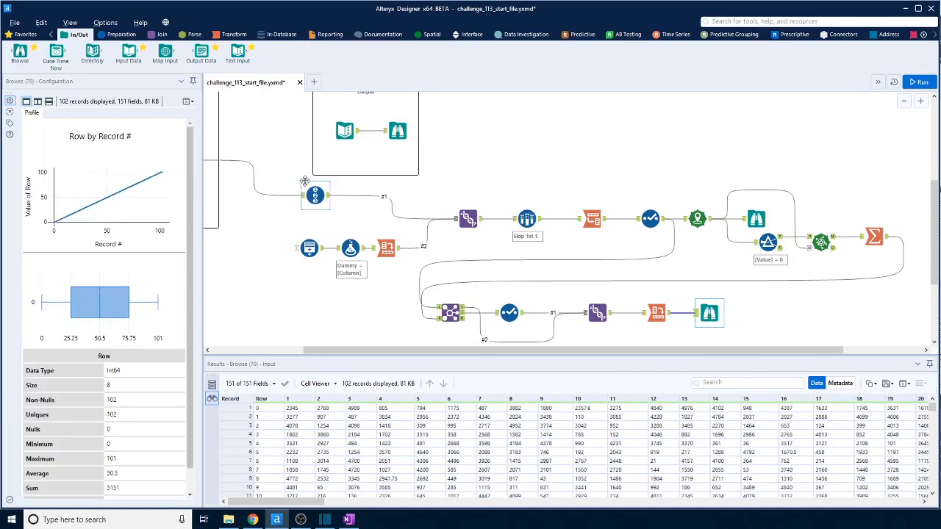
{"action": "left_click", "coordinate": [399, 132]}
{"action": "left_click", "coordinate": [385, 478]}
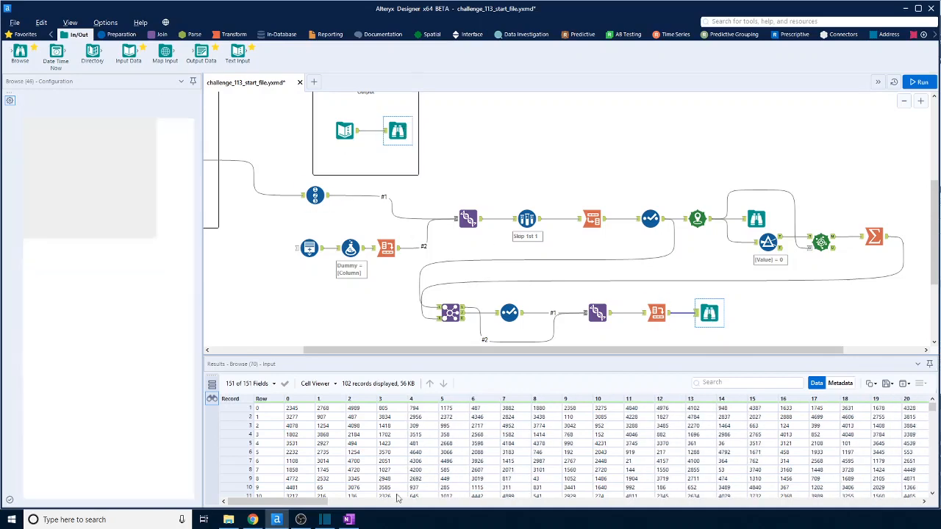
{"action": "left_click", "coordinate": [710, 314]}
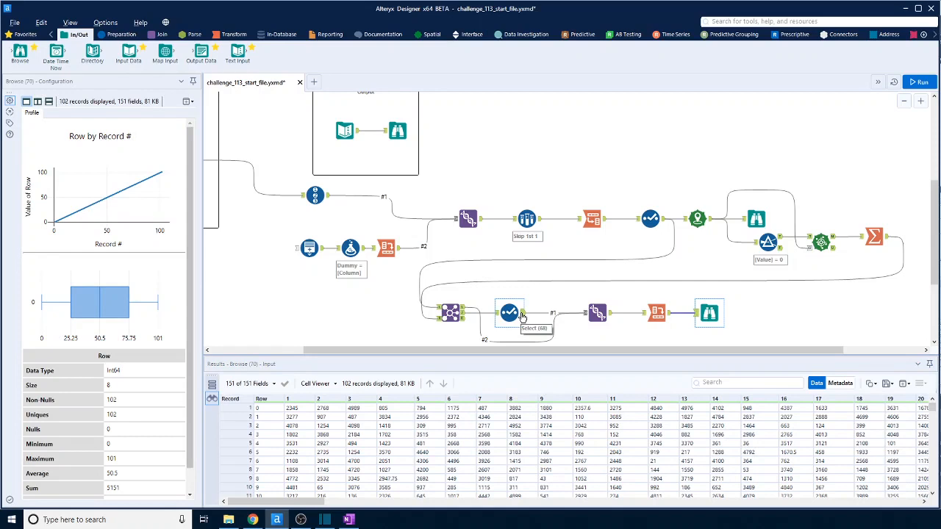
Change the averaged value field's type to Int32 in the Select tool after the Join, and rerun the workflow.
{"action": "left_click", "coordinate": [522, 316]}
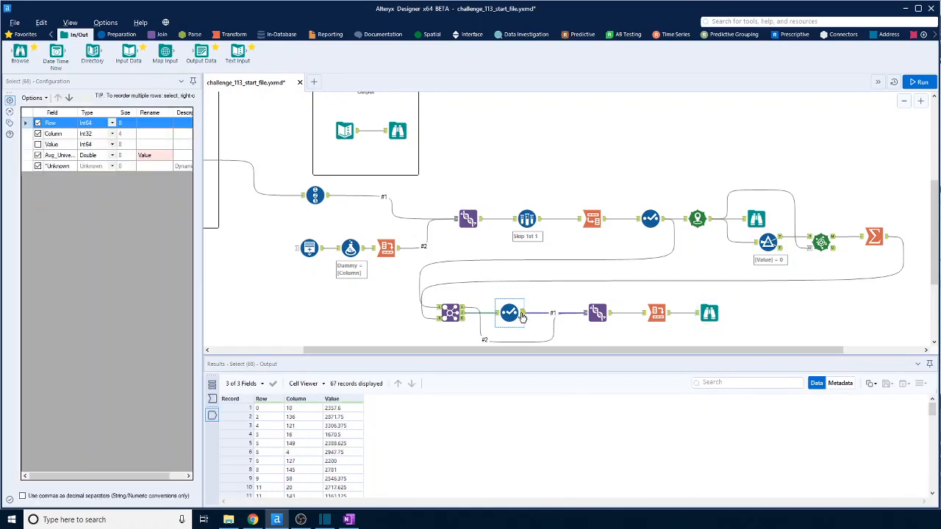
{"action": "left_click", "coordinate": [112, 155]}
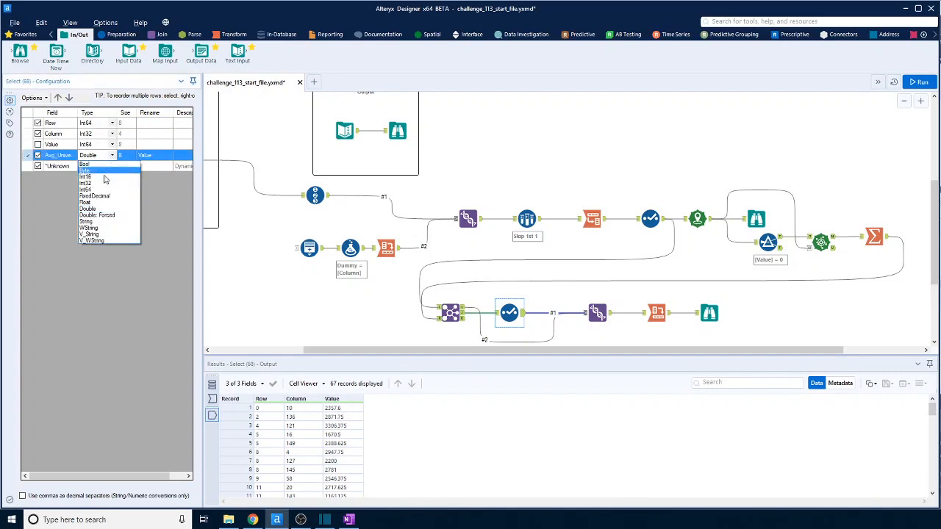
{"action": "left_click", "coordinate": [100, 184]}
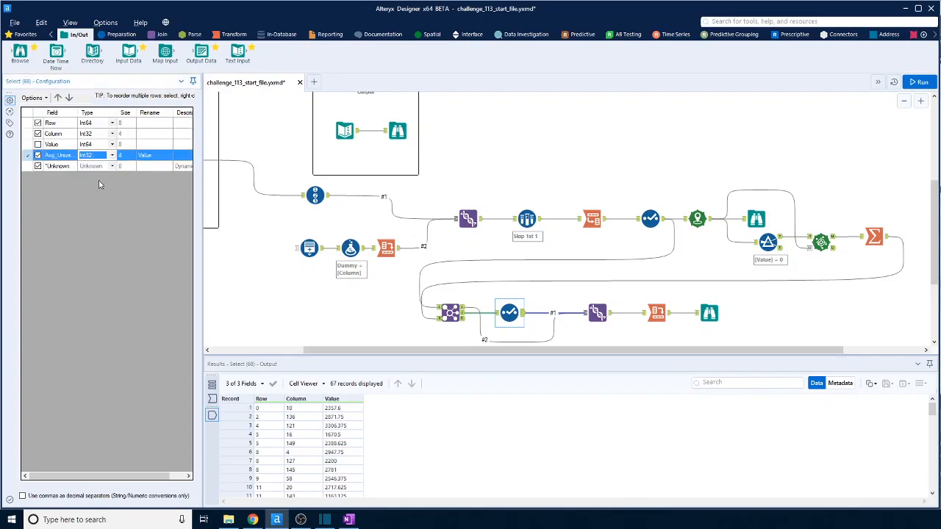
{"action": "left_click", "coordinate": [919, 82]}
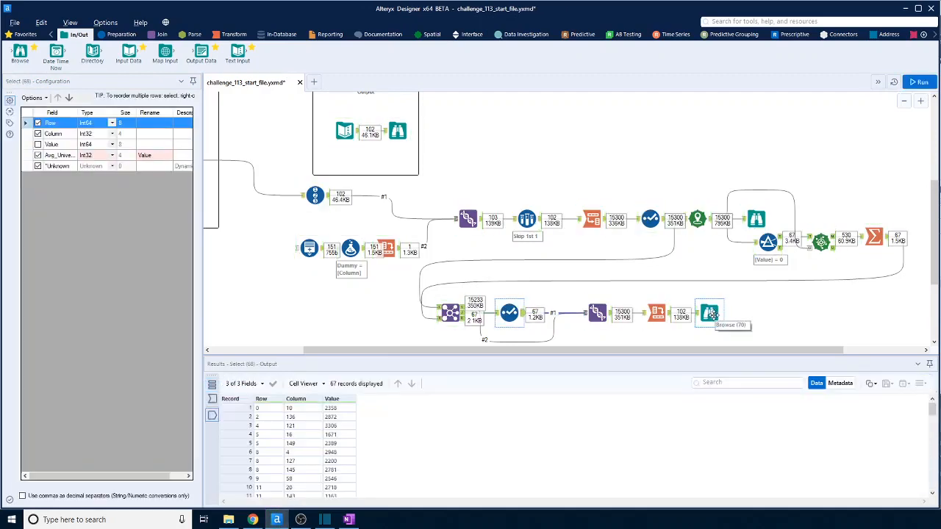
Compare the values and column headers of the final Browse results with the expected output.
{"action": "left_click", "coordinate": [710, 314]}
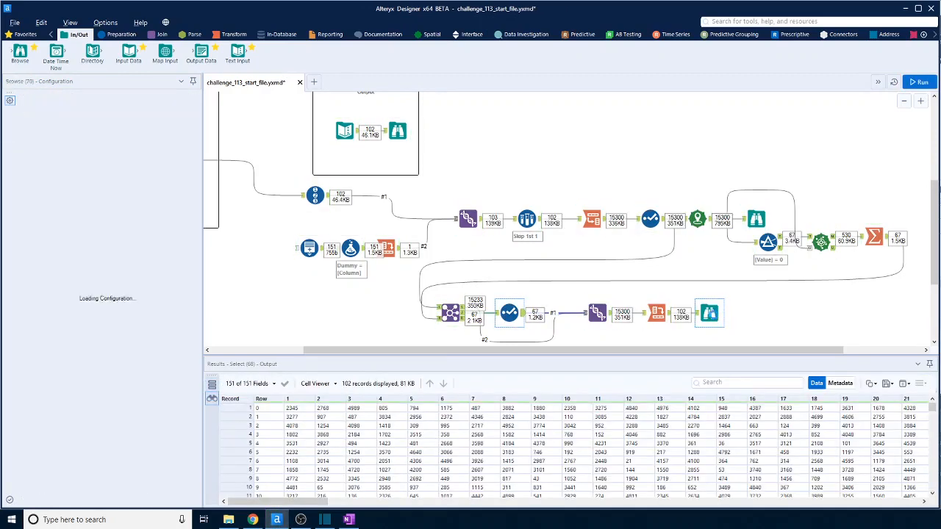
{"action": "left_click", "coordinate": [402, 138]}
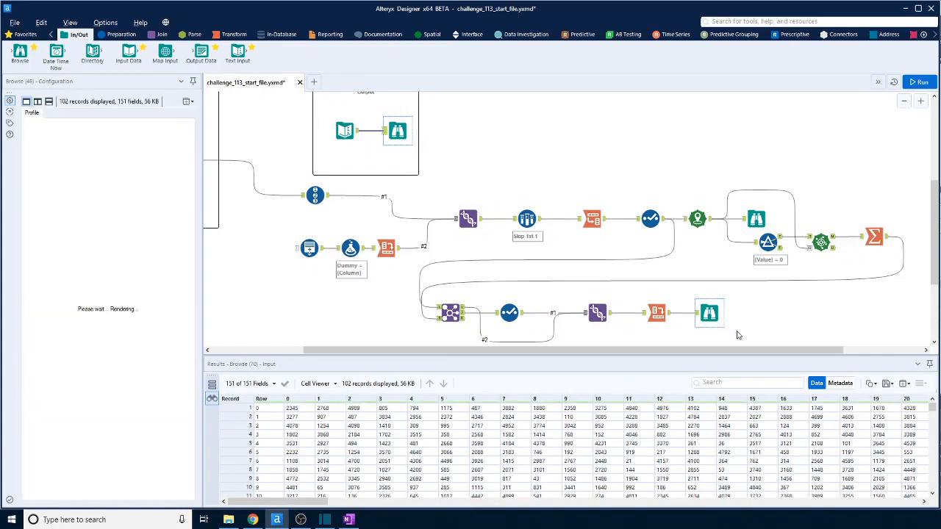
{"action": "left_click", "coordinate": [711, 316]}
{"action": "left_click", "coordinate": [398, 131]}
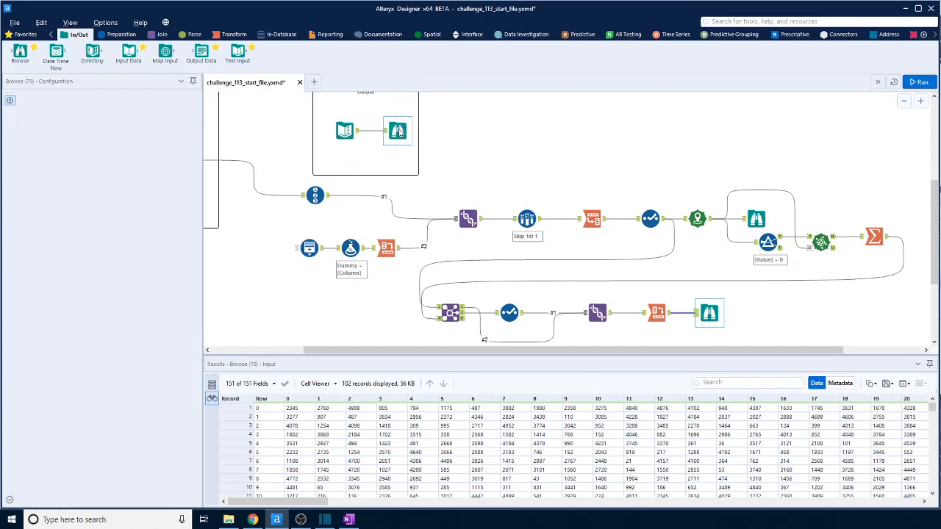
{"action": "left_click", "coordinate": [710, 314]}
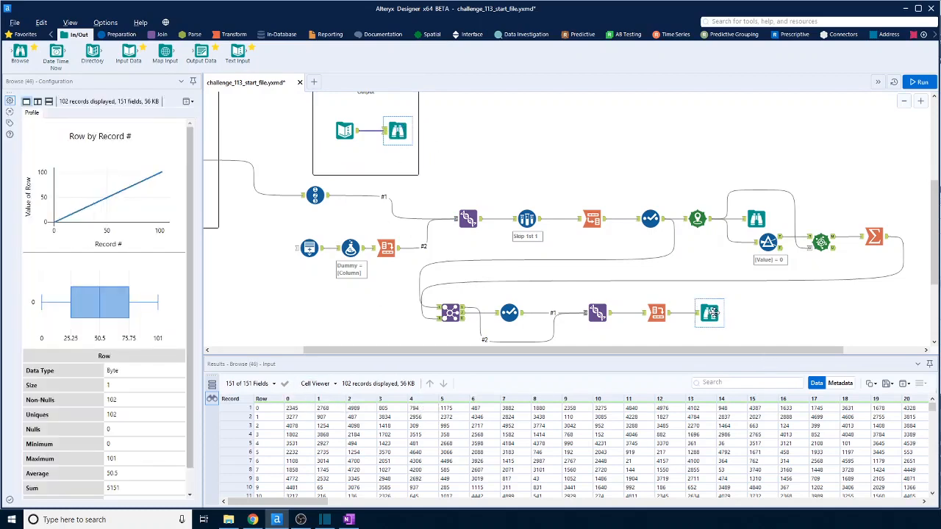
{"action": "left_click", "coordinate": [715, 316]}
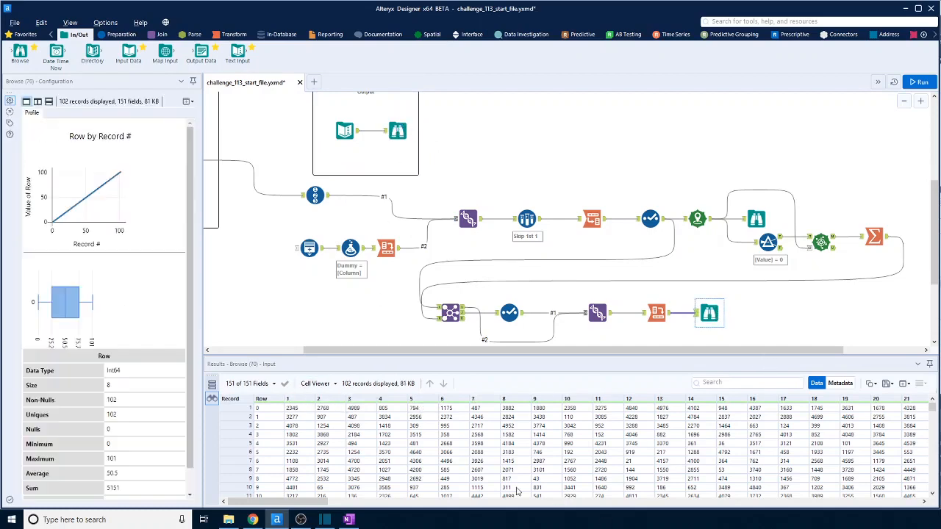
{"action": "left_click", "coordinate": [455, 501]}
{"action": "left_click_drag", "start_coordinate": [456, 501], "coordinate": [278, 505]}
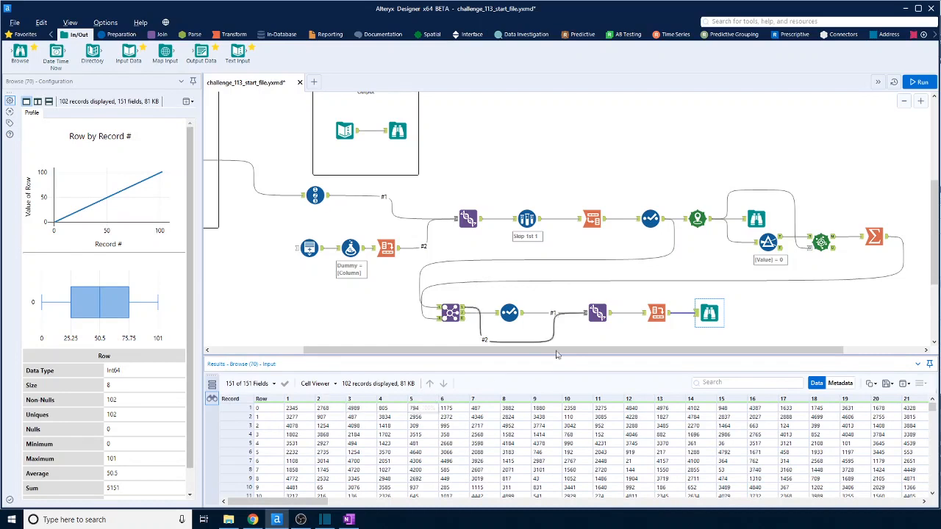
{"action": "left_click", "coordinate": [401, 133]}
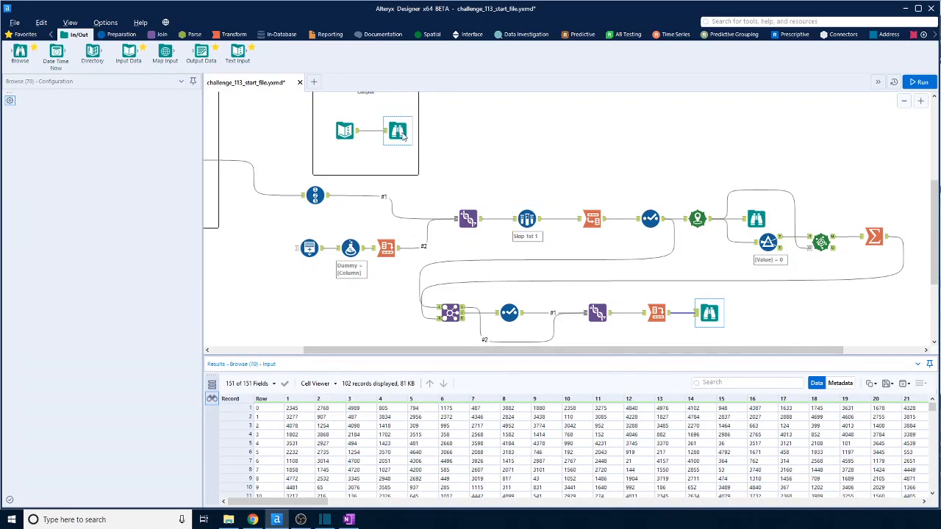
{"action": "left_click", "coordinate": [714, 316]}
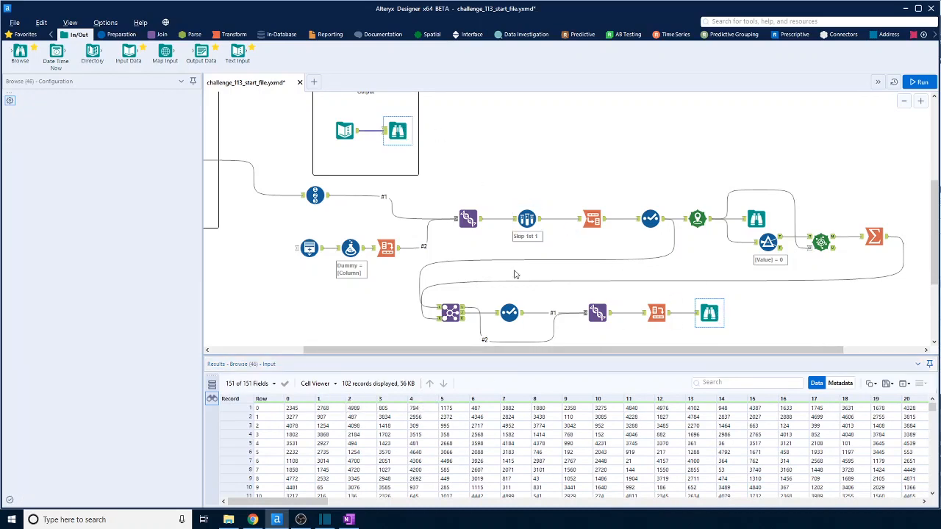
Examine the column headers in the Sample, dummy-header Cross Tab, Record ID and first Union outputs to trace the header numbering.
{"action": "left_click", "coordinate": [539, 222]}
{"action": "left_click", "coordinate": [559, 220]}
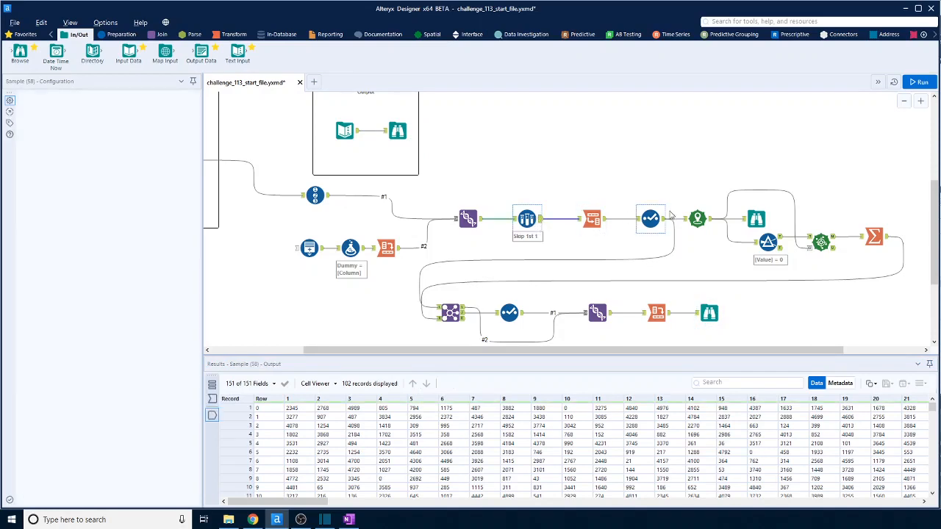
{"action": "left_click", "coordinate": [387, 249]}
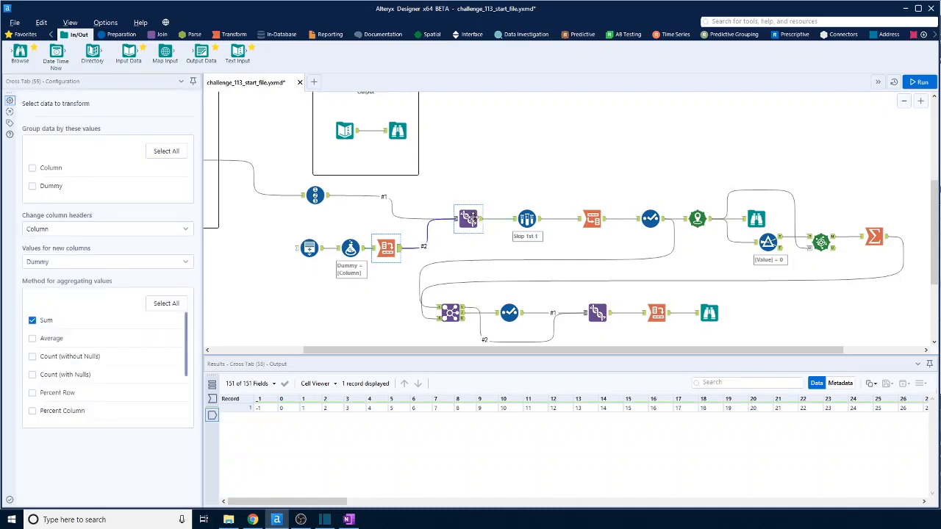
{"action": "left_click", "coordinate": [468, 219]}
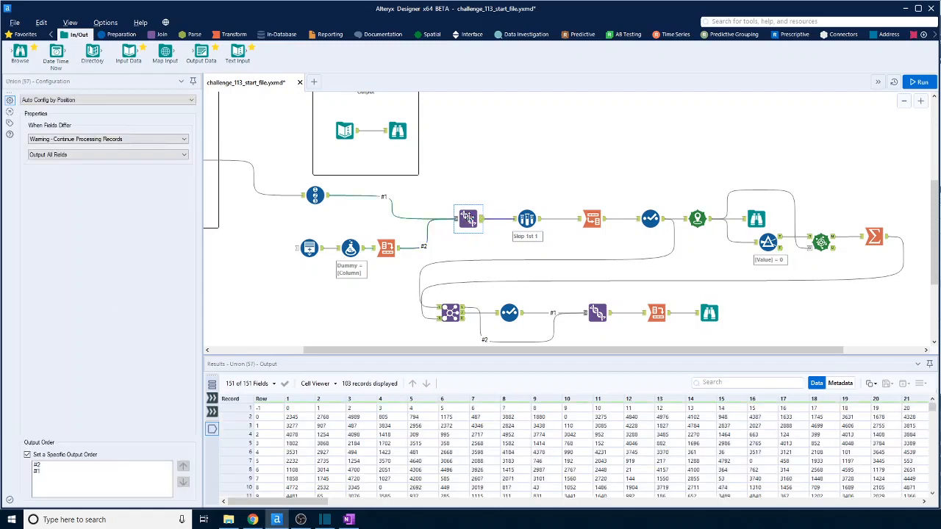
{"action": "left_click", "coordinate": [398, 250]}
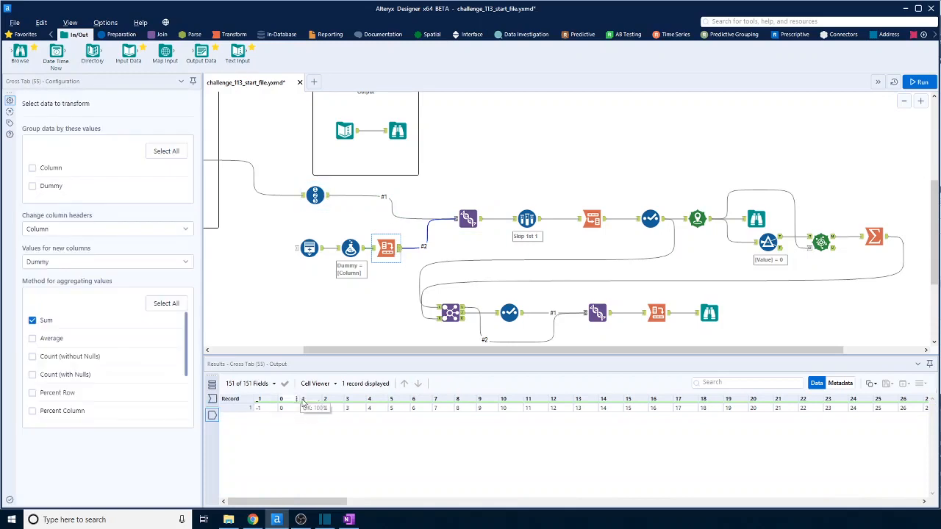
{"action": "left_click", "coordinate": [329, 202]}
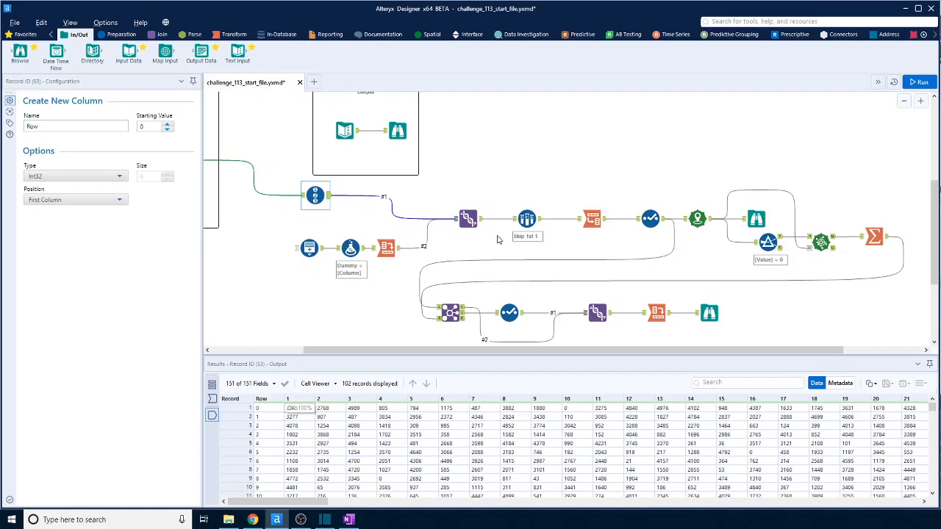
{"action": "left_click", "coordinate": [468, 219]}
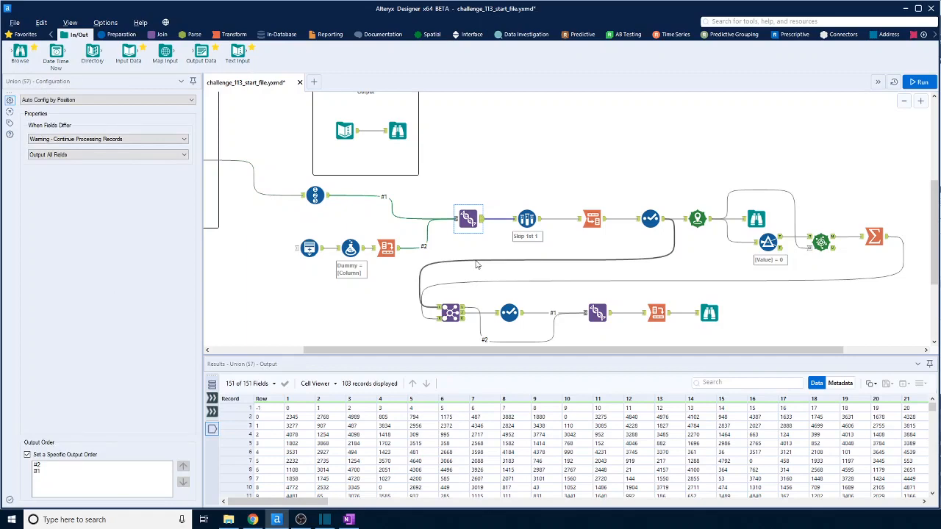
Reconnect the Record ID output to the first Union as input #2, and rerun the workflow to check the Union output down to its last record.
{"action": "left_click_drag", "start_coordinate": [402, 202], "coordinate": [454, 219]}
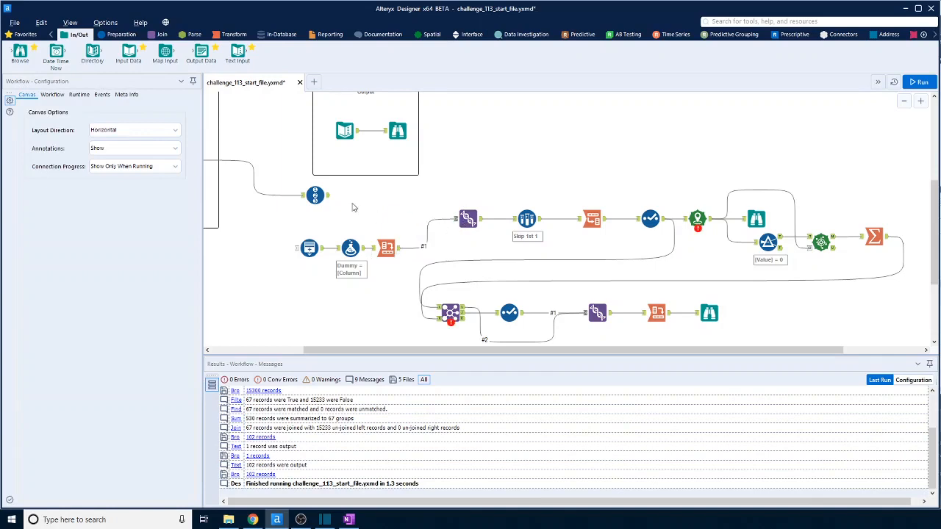
{"action": "left_click", "coordinate": [330, 197]}
{"action": "left_click_drag", "start_coordinate": [330, 198], "coordinate": [465, 218]}
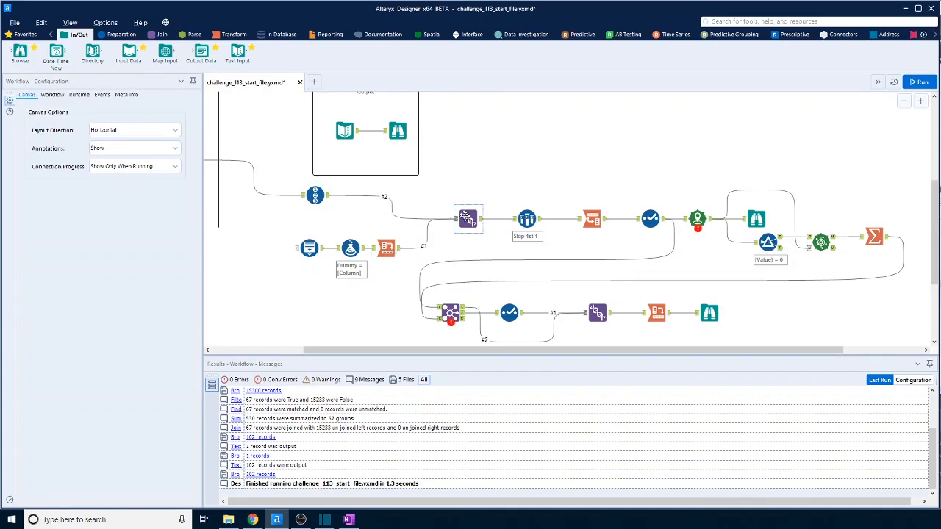
{"action": "left_click", "coordinate": [921, 83]}
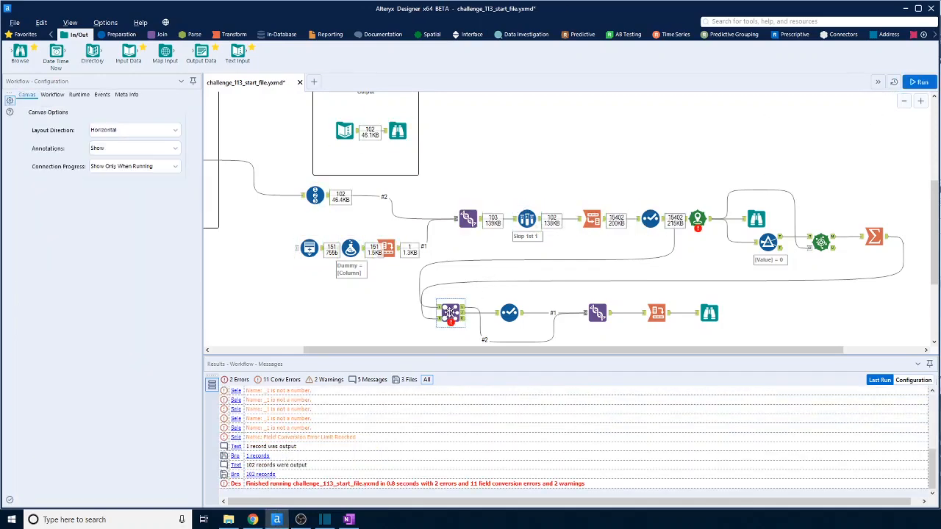
{"action": "left_click", "coordinate": [481, 224]}
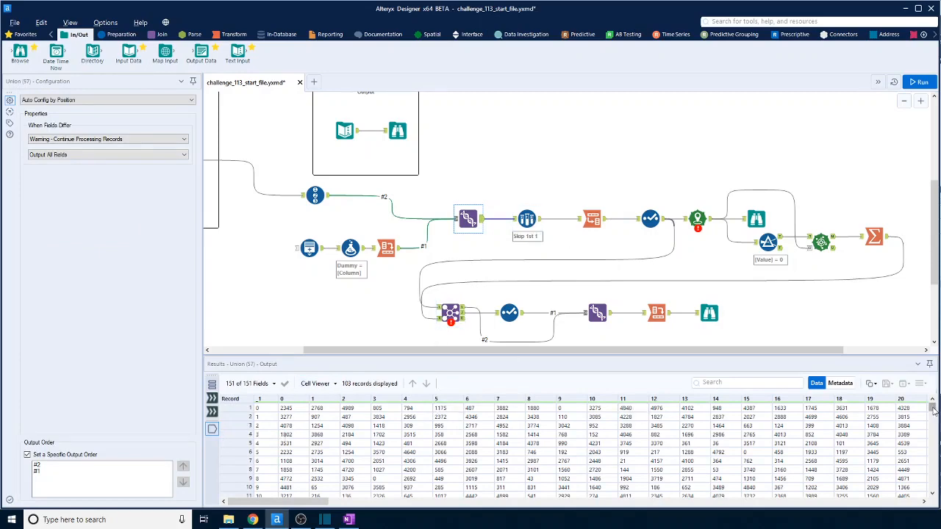
{"action": "left_click_drag", "start_coordinate": [933, 412], "coordinate": [934, 490]}
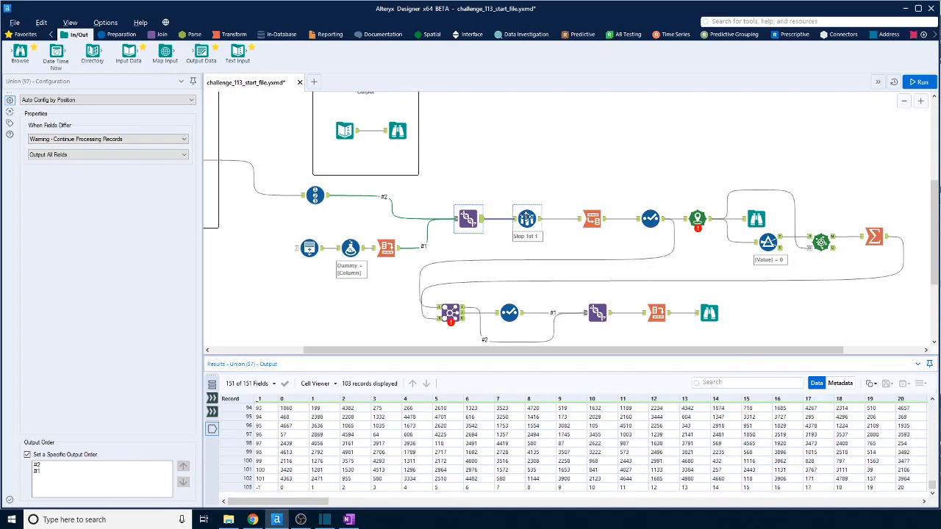
Replace the Sample tool between the first Union and the Transpose with a Filter tool.
{"action": "left_click", "coordinate": [527, 220]}
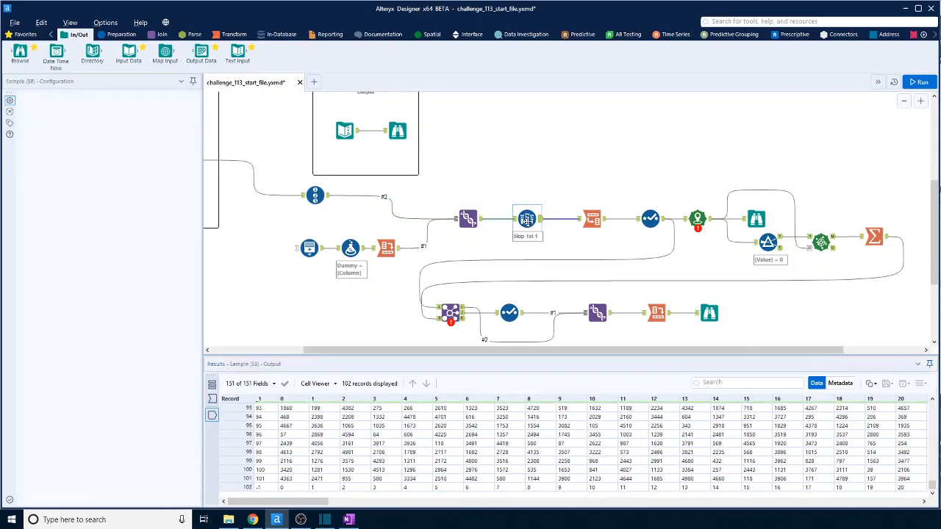
{"action": "key", "text": "Delete"}
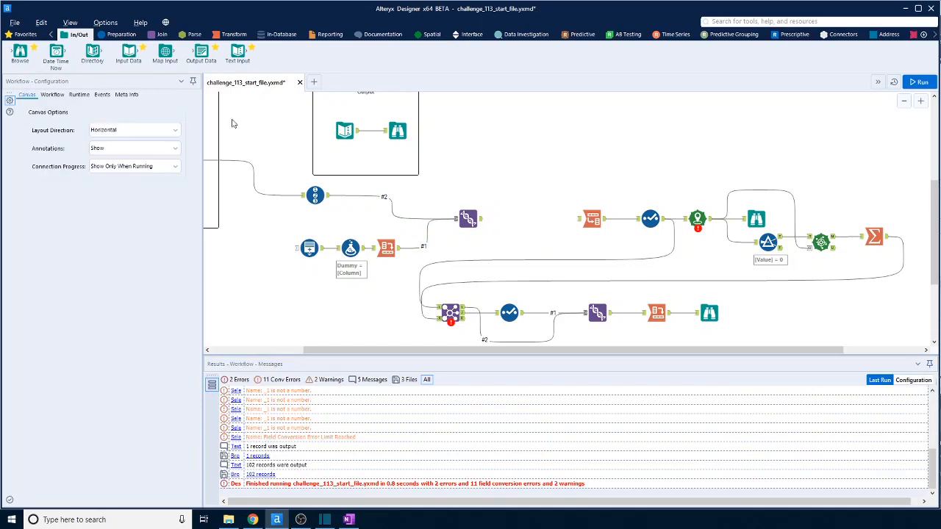
{"action": "left_click", "coordinate": [118, 34]}
{"action": "left_click_drag", "start_coordinate": [129, 53], "coordinate": [533, 222]}
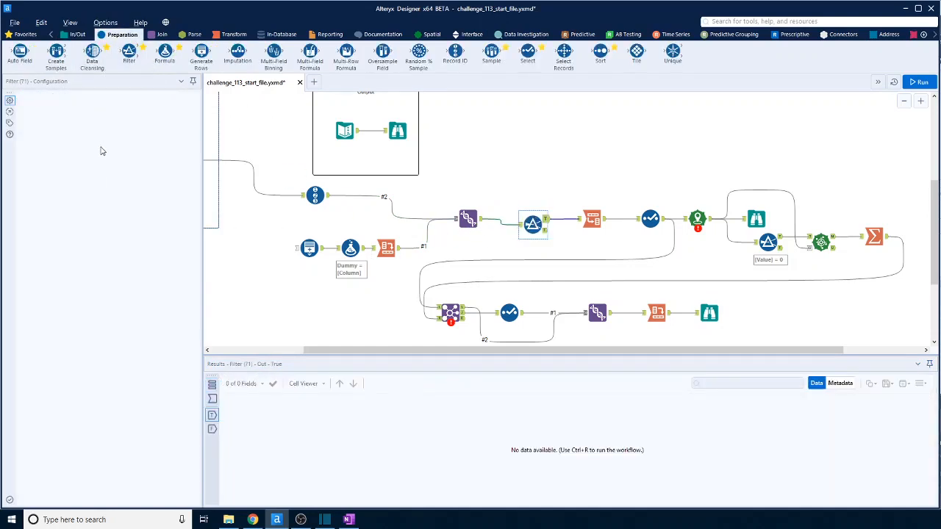
Configure the new Filter with the basic condition _1 = -1.
{"action": "left_click", "coordinate": [86, 138]}
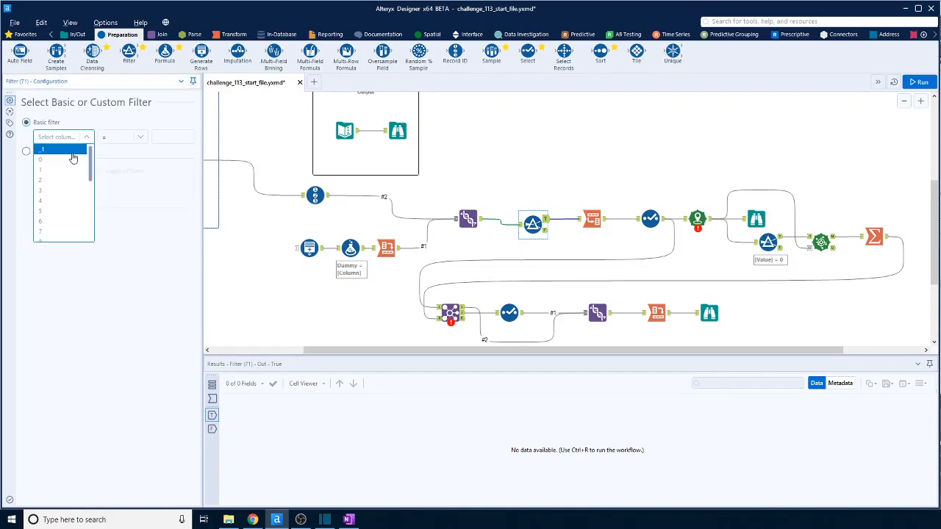
{"action": "left_click", "coordinate": [72, 159]}
{"action": "left_click", "coordinate": [177, 136]}
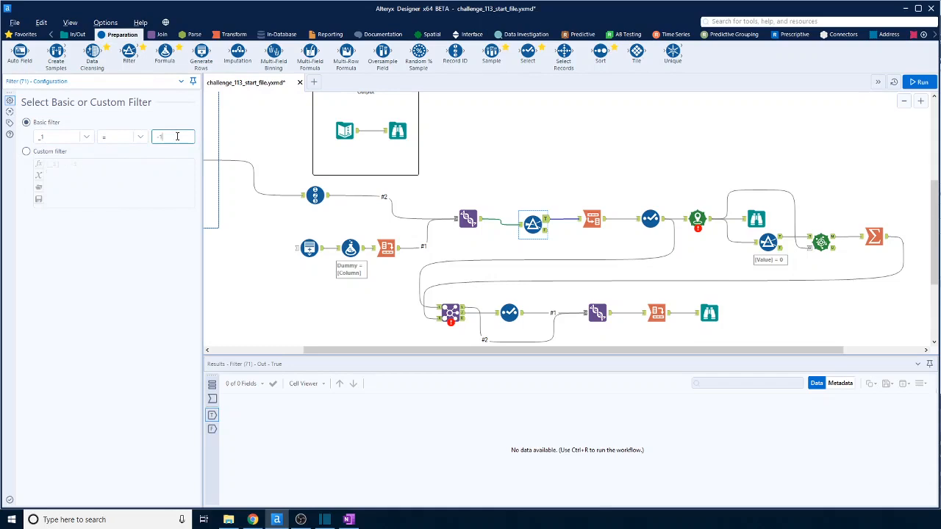
{"action": "type", "text": "-1"}
{"action": "left_click", "coordinate": [706, 136]}
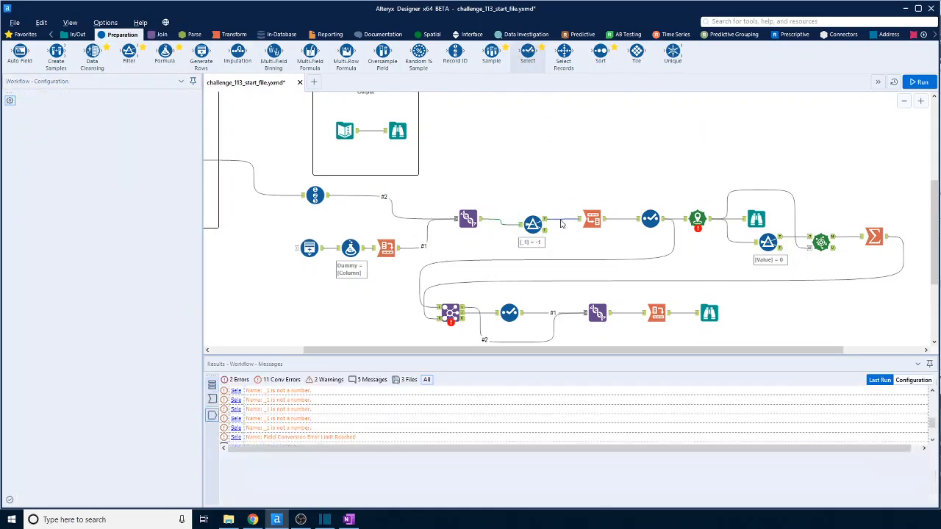
Insert a Select tool after the new Filter that renames field _1 to Row, and rerun the workflow to check the final Browse.
{"action": "left_click_drag", "start_coordinate": [561, 223], "coordinate": [562, 223]}
{"action": "left_click", "coordinate": [164, 125]}
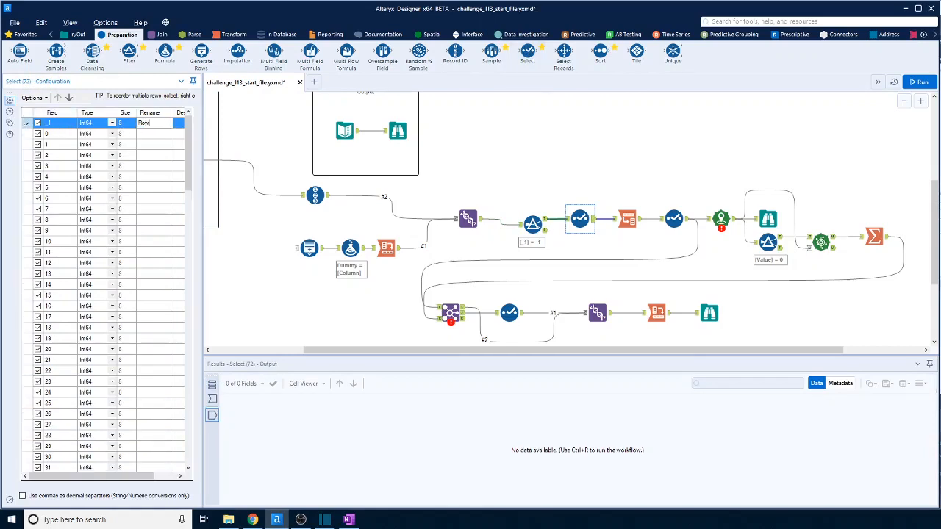
{"action": "left_click", "coordinate": [596, 154]}
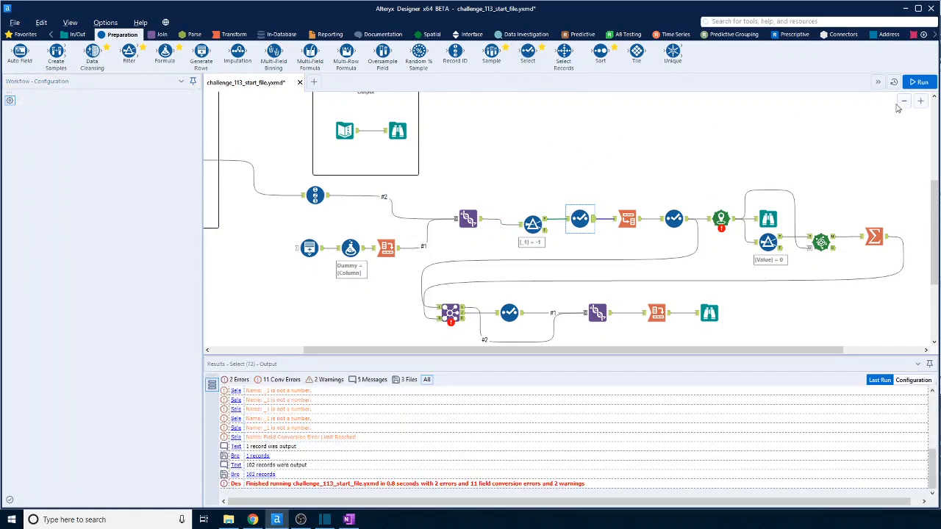
{"action": "left_click", "coordinate": [921, 84]}
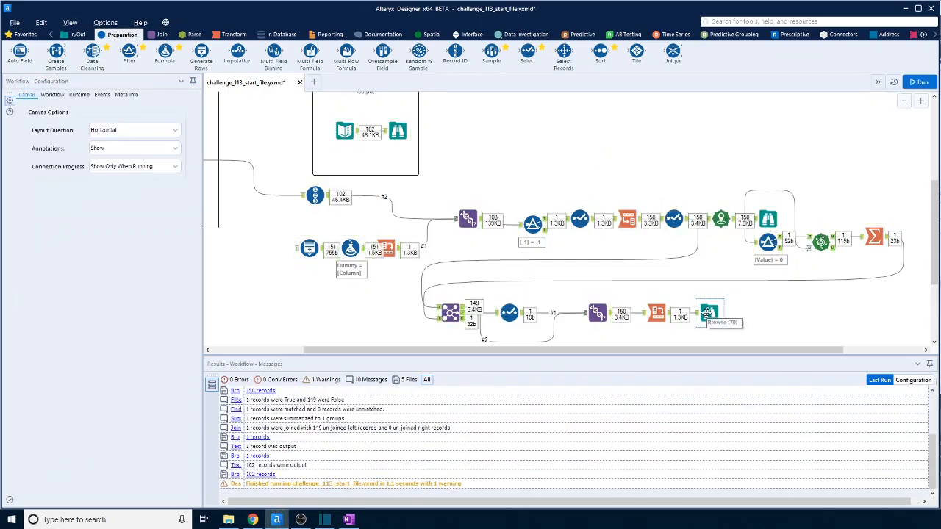
{"action": "left_click", "coordinate": [707, 314]}
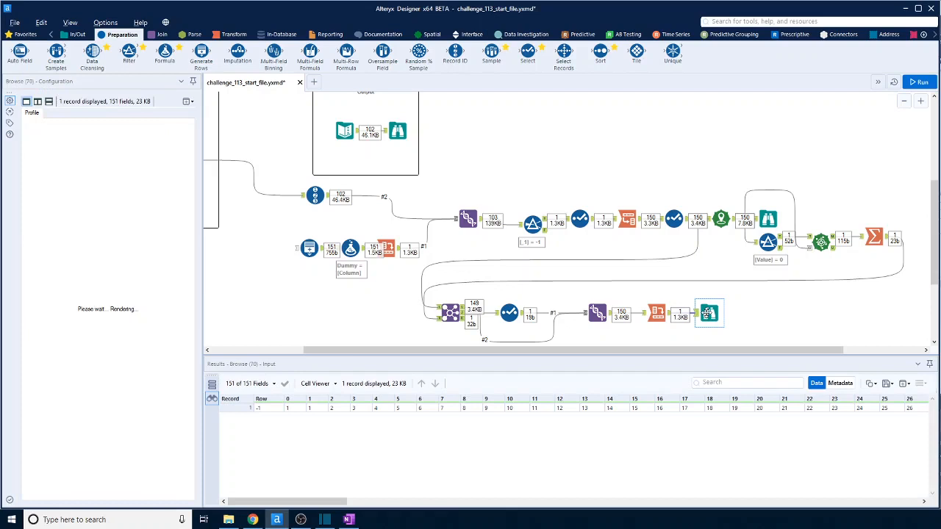
Change the operator of the Filter after the first Union to !=, and rerun the workflow.
{"action": "left_click", "coordinate": [533, 222]}
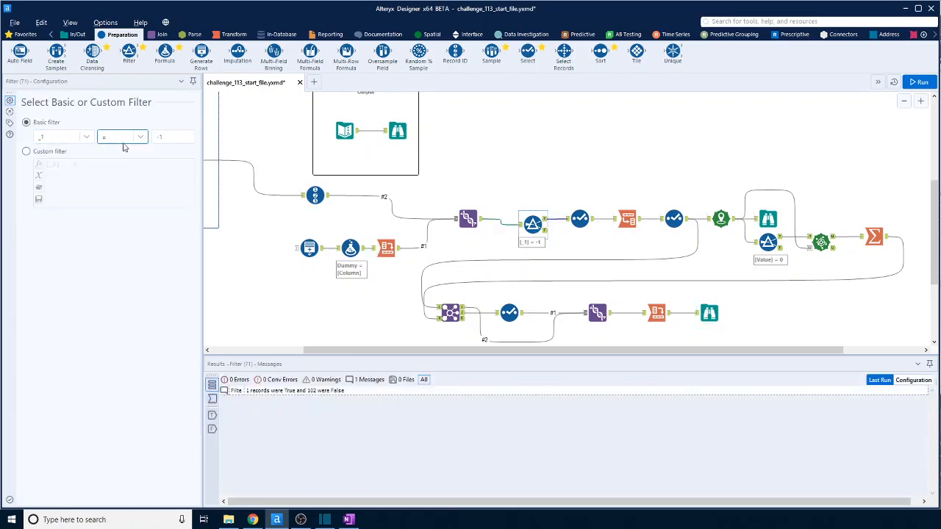
{"action": "left_click", "coordinate": [141, 141]}
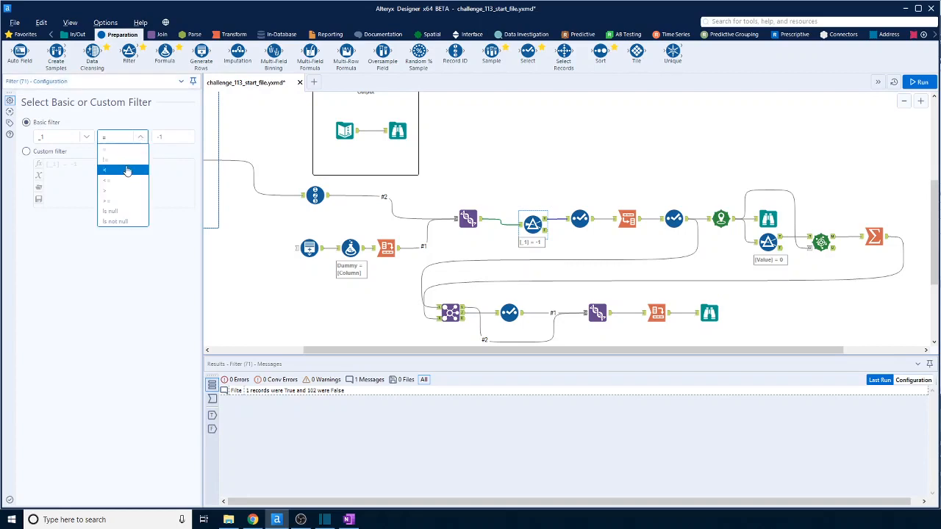
{"action": "left_click", "coordinate": [126, 163]}
{"action": "left_click", "coordinate": [919, 82]}
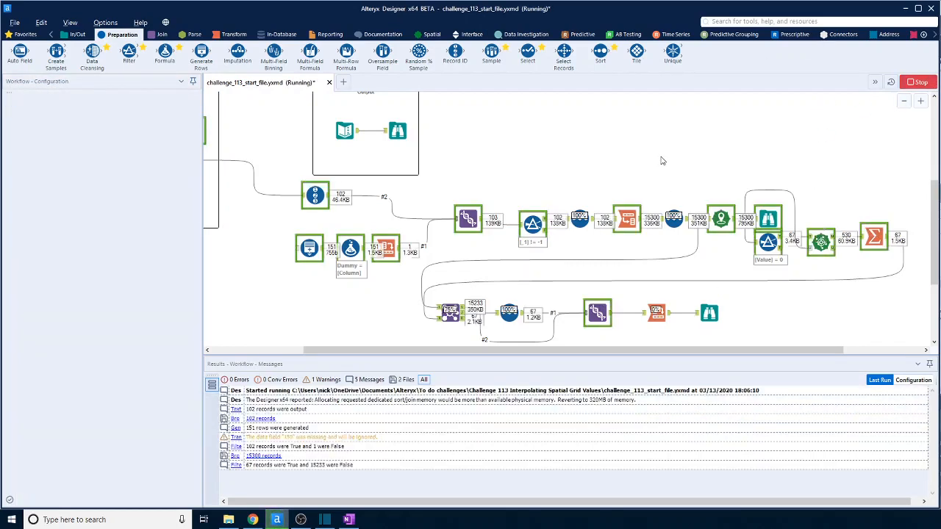
Compare the column headers and values of the final Browse with the expected output, including rows further down the grid.
{"action": "left_click", "coordinate": [710, 314]}
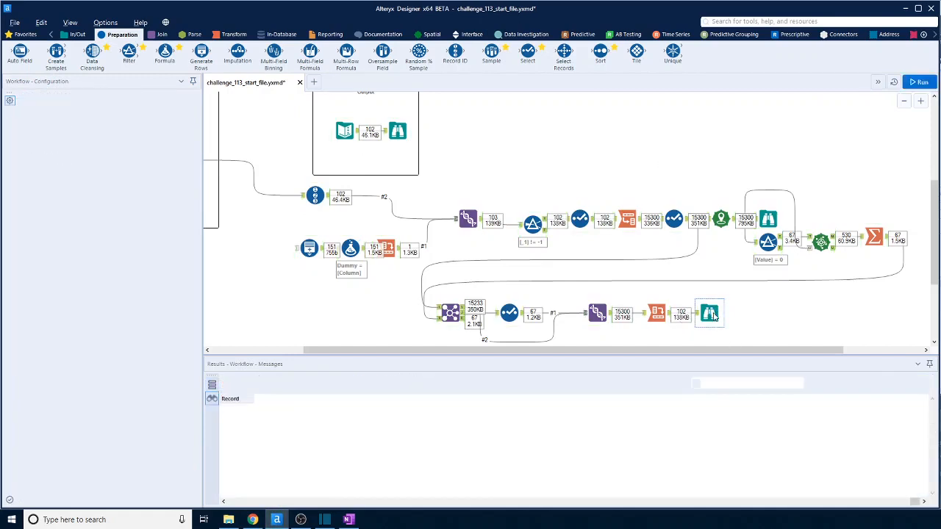
{"action": "left_click", "coordinate": [398, 132]}
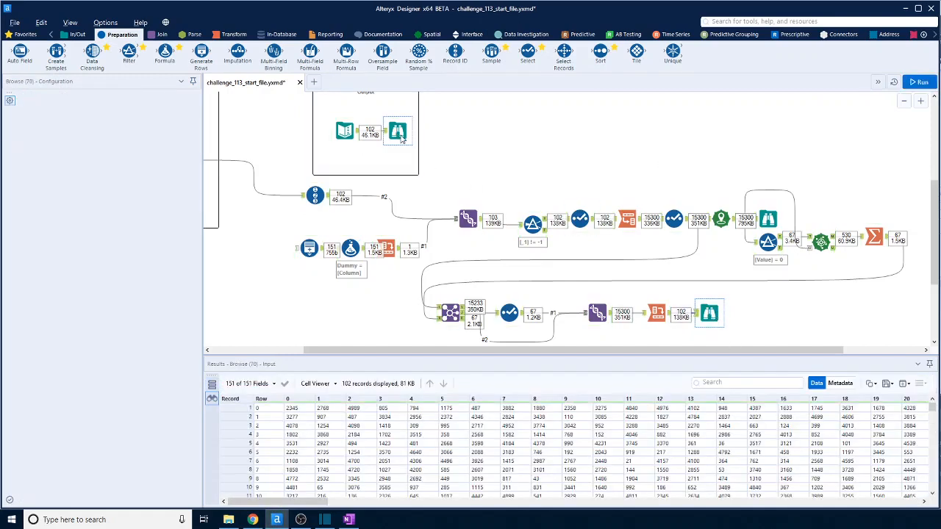
{"action": "left_click", "coordinate": [715, 315]}
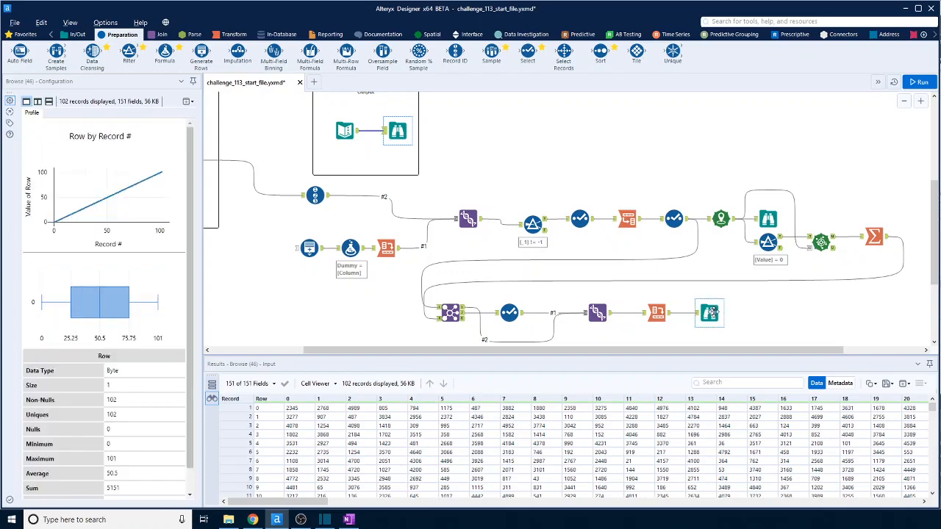
{"action": "scroll", "coordinate": [704, 466], "scroll_direction": "down", "scroll_amount": 12}
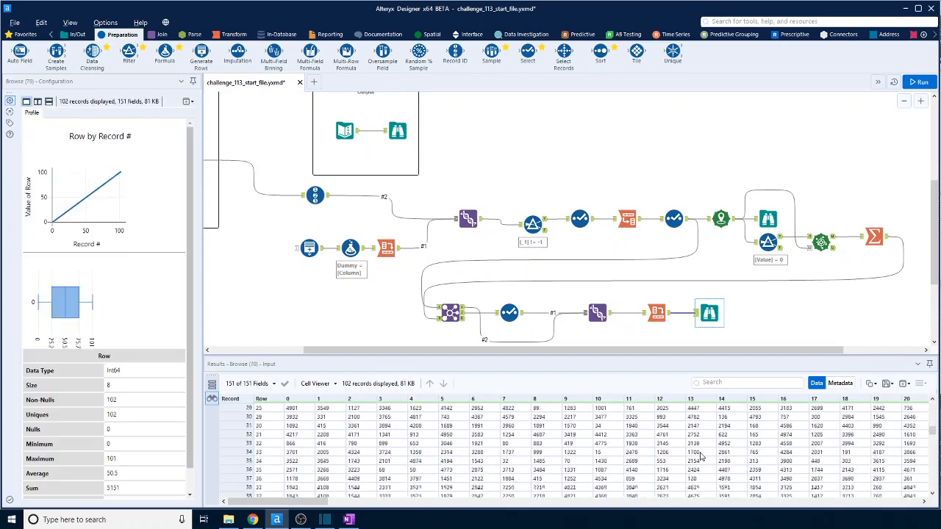
{"action": "left_click", "coordinate": [402, 129]}
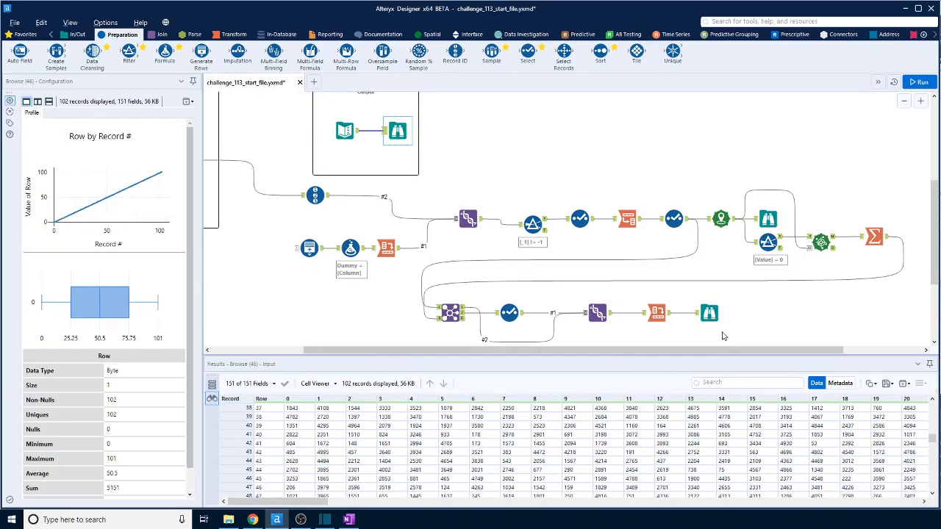
{"action": "left_click", "coordinate": [709, 314]}
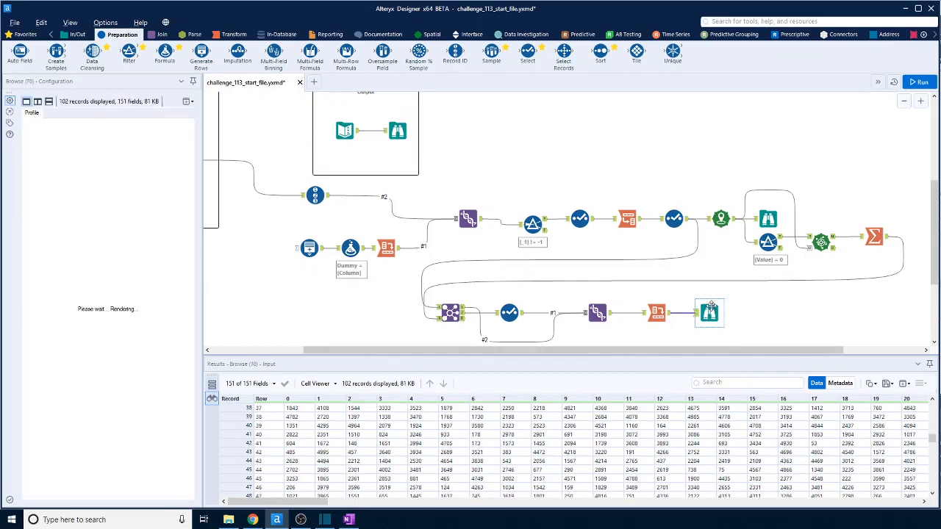